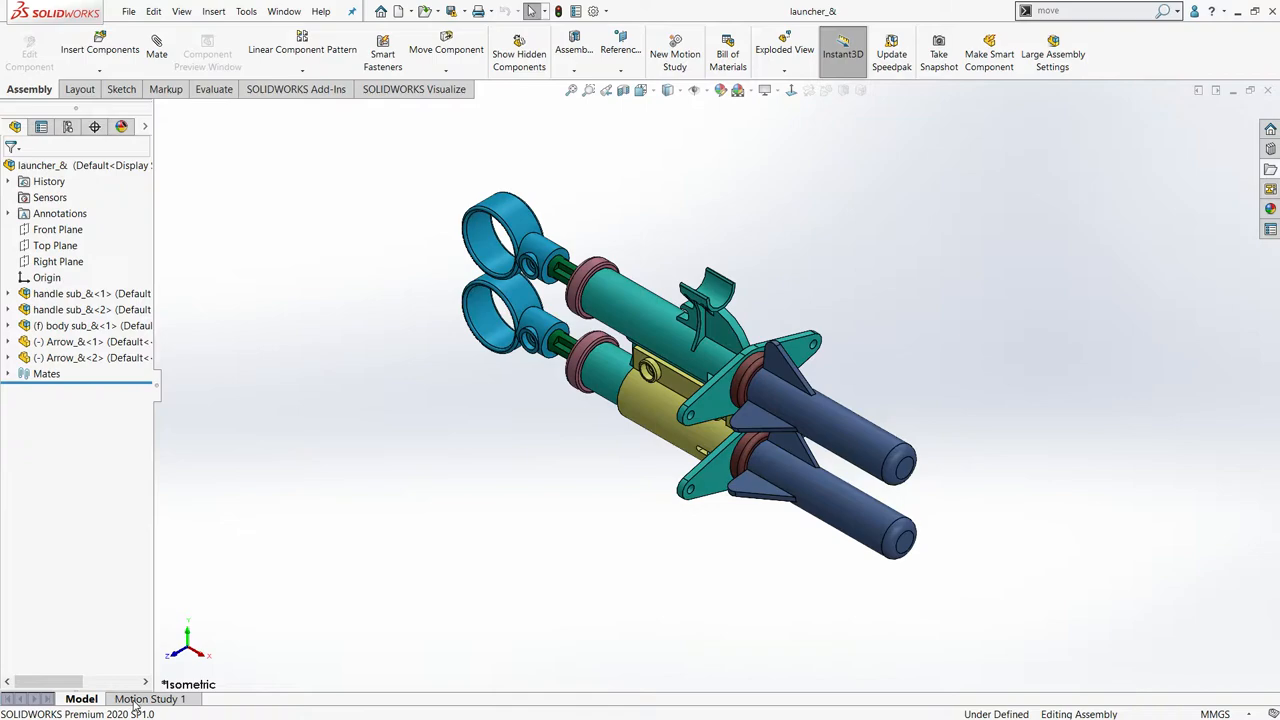
- Open Motion Study 1 and review the animation types offered by the Animation Wizard, leaving it without creating an animation
click(137, 700)
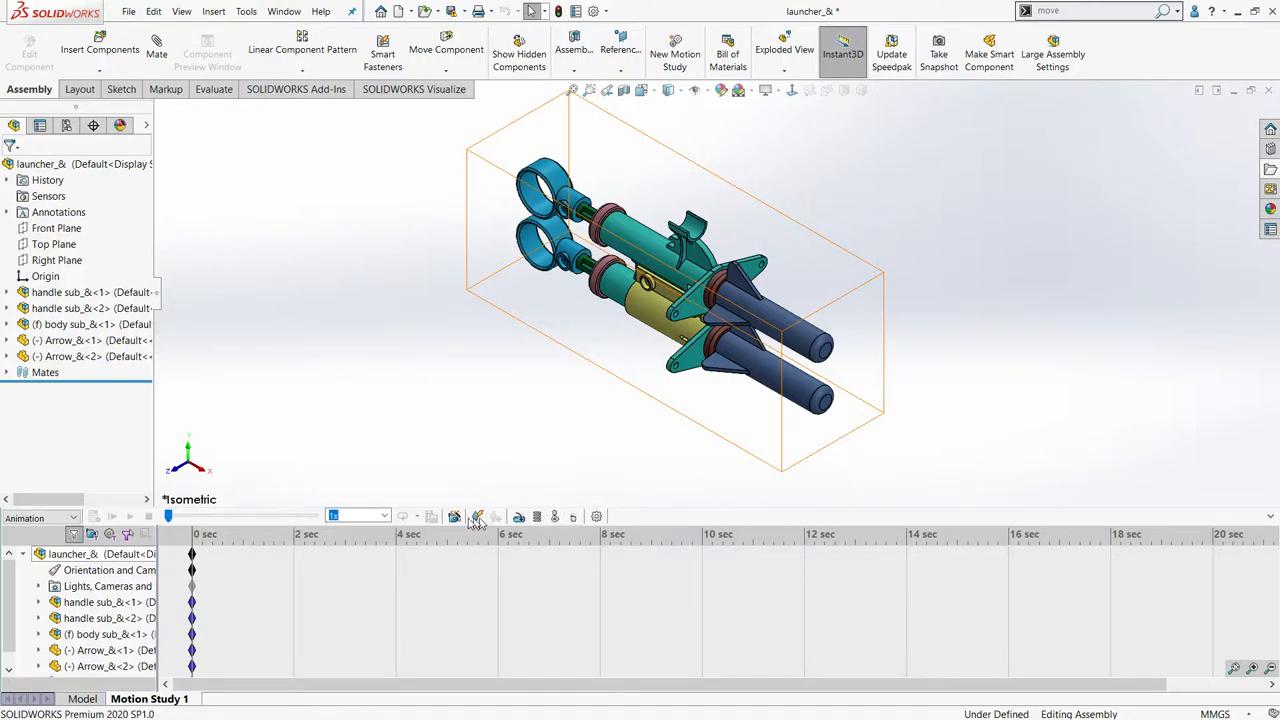
click(352, 364)
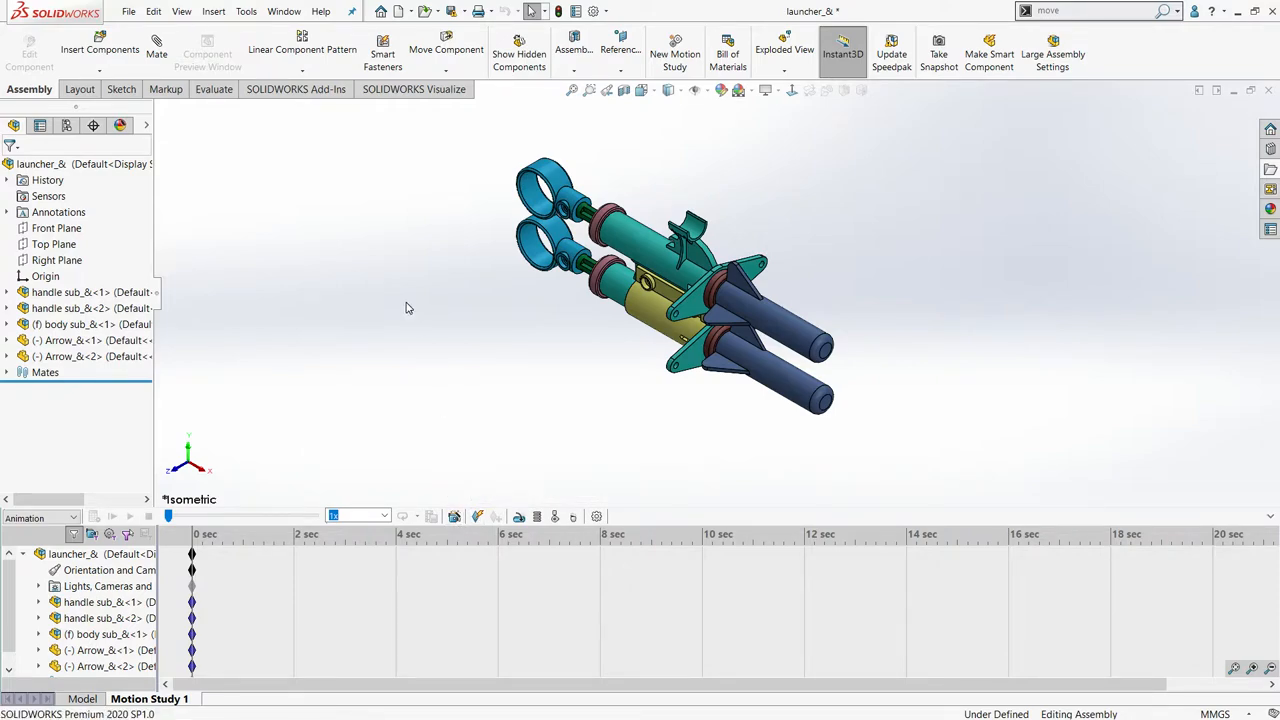
click(455, 516)
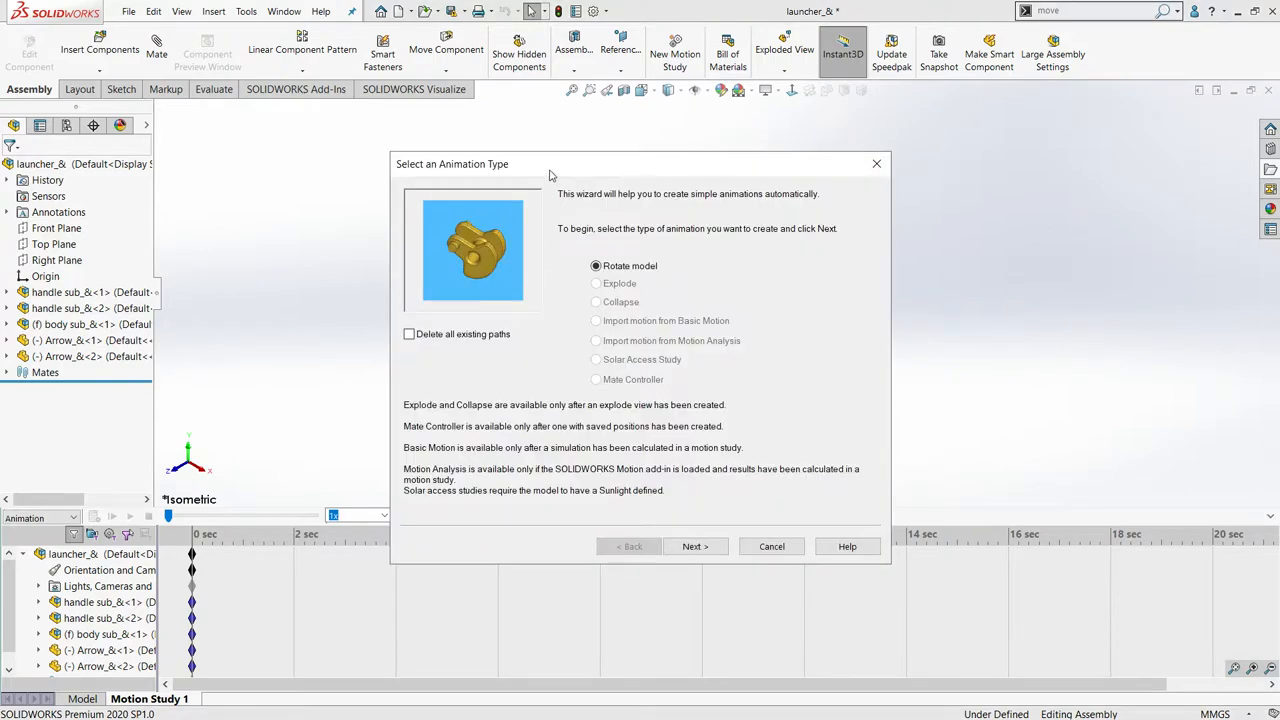
drag(549, 175, 297, 155)
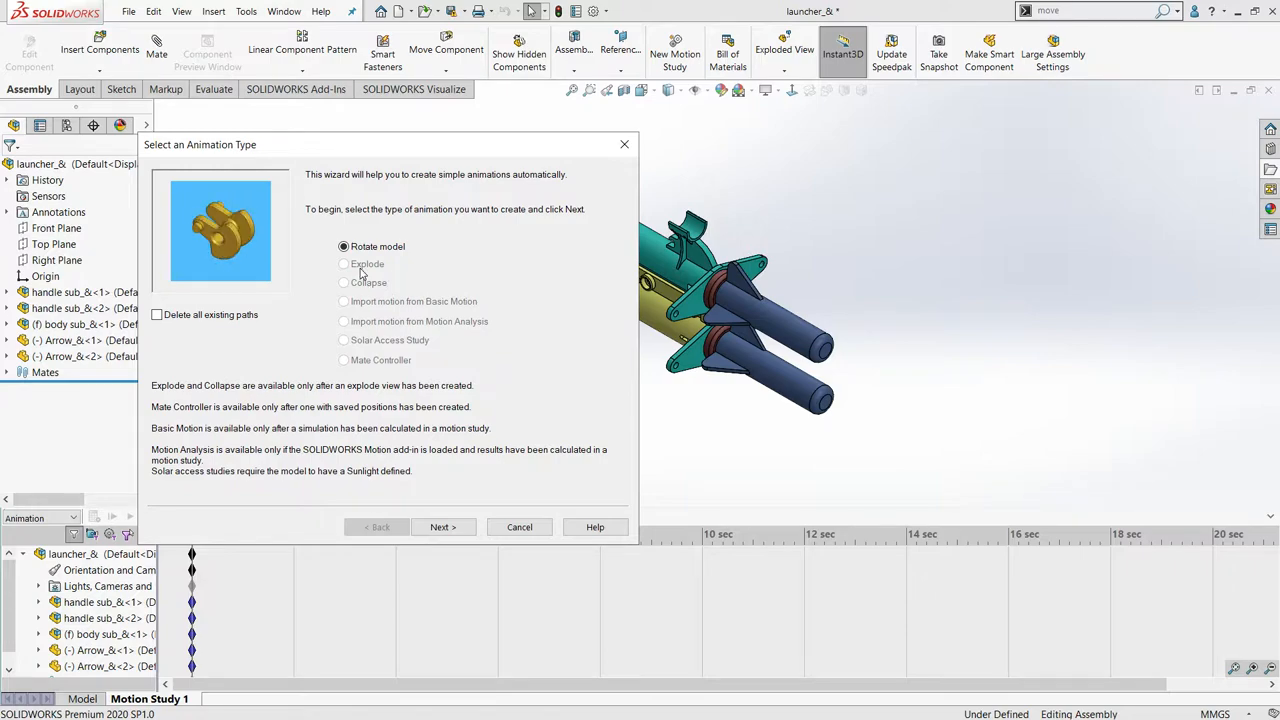
click(624, 146)
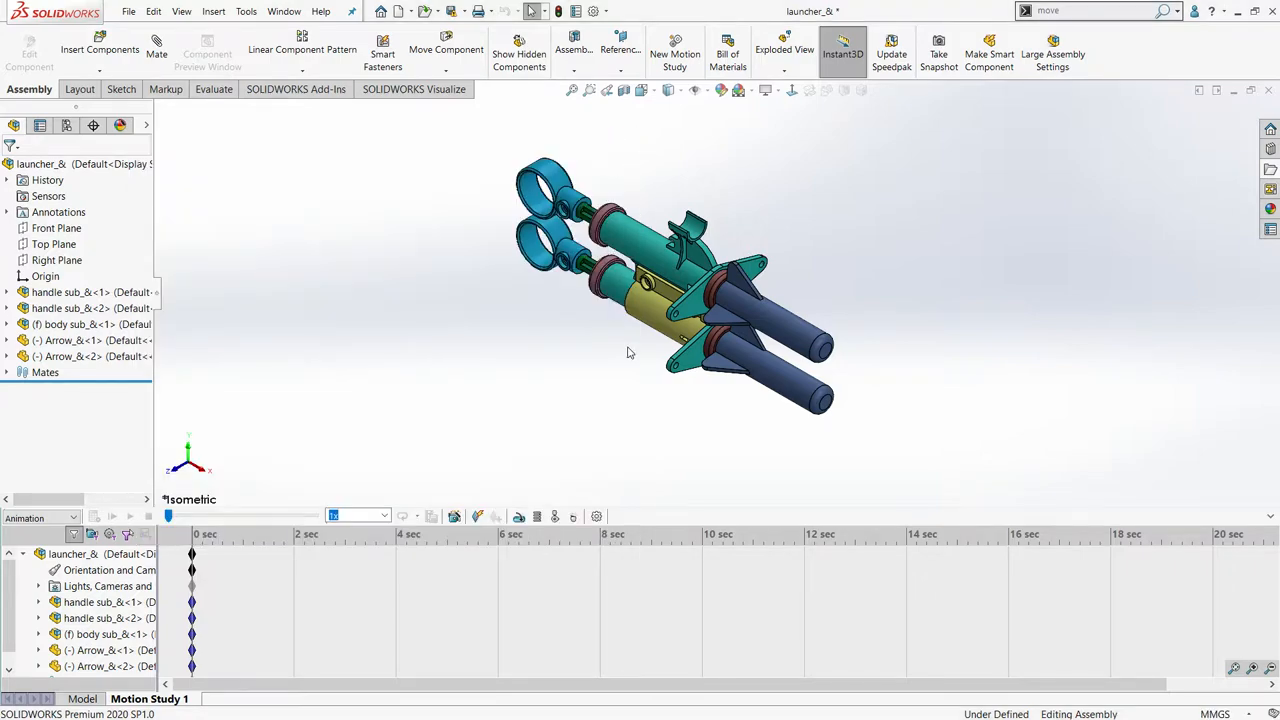
- Start an exploded view and move the upper arrow about 99 mm forward along the X axis as the first explode step
click(784, 66)
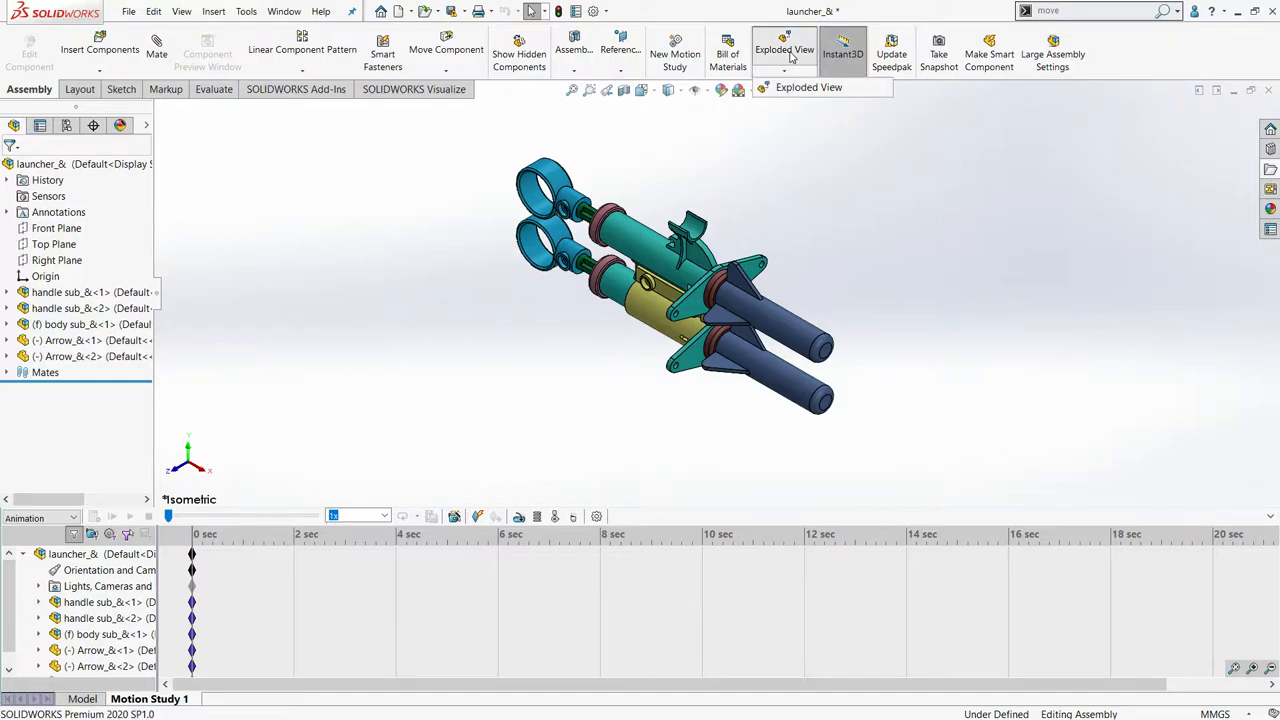
click(785, 50)
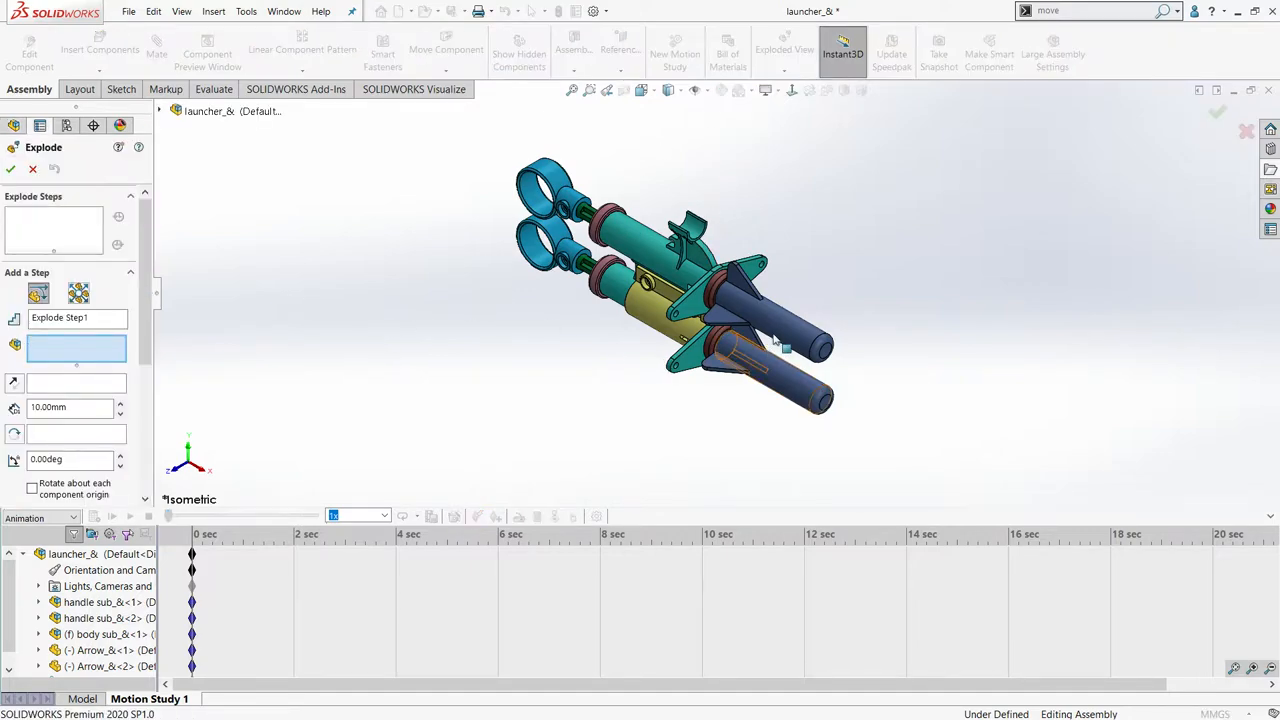
click(678, 332)
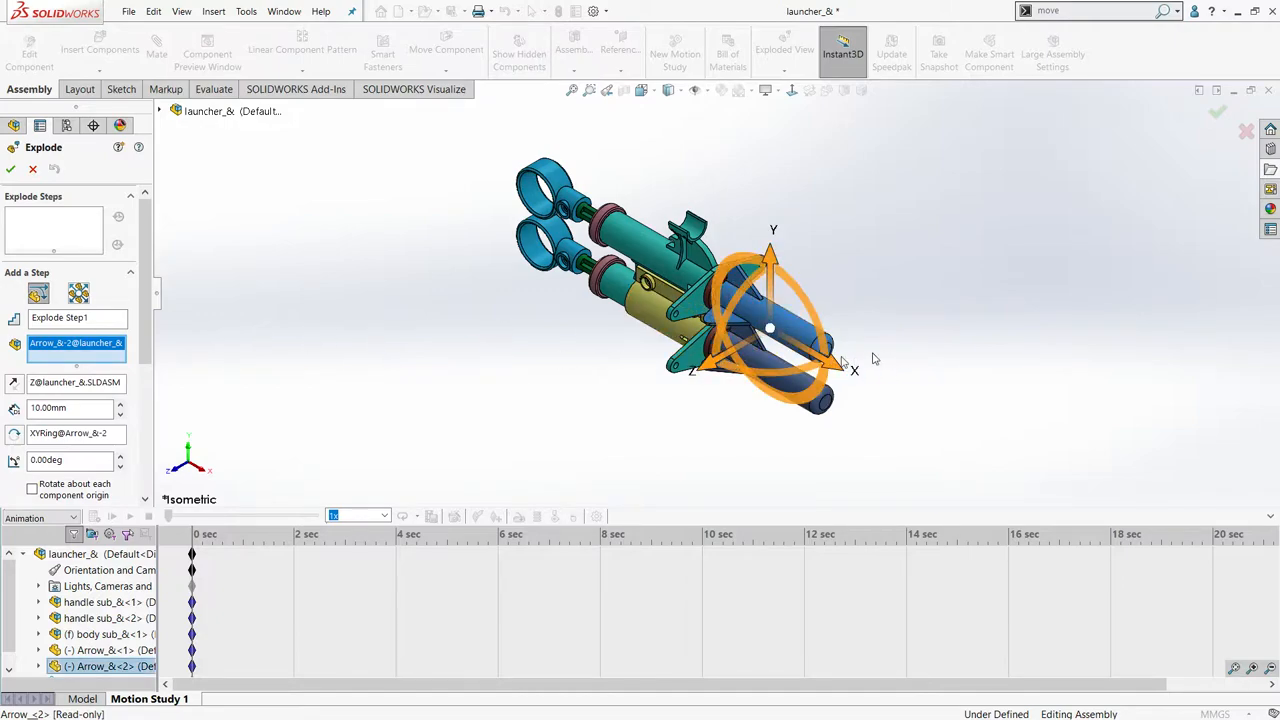
drag(840, 368, 1004, 420)
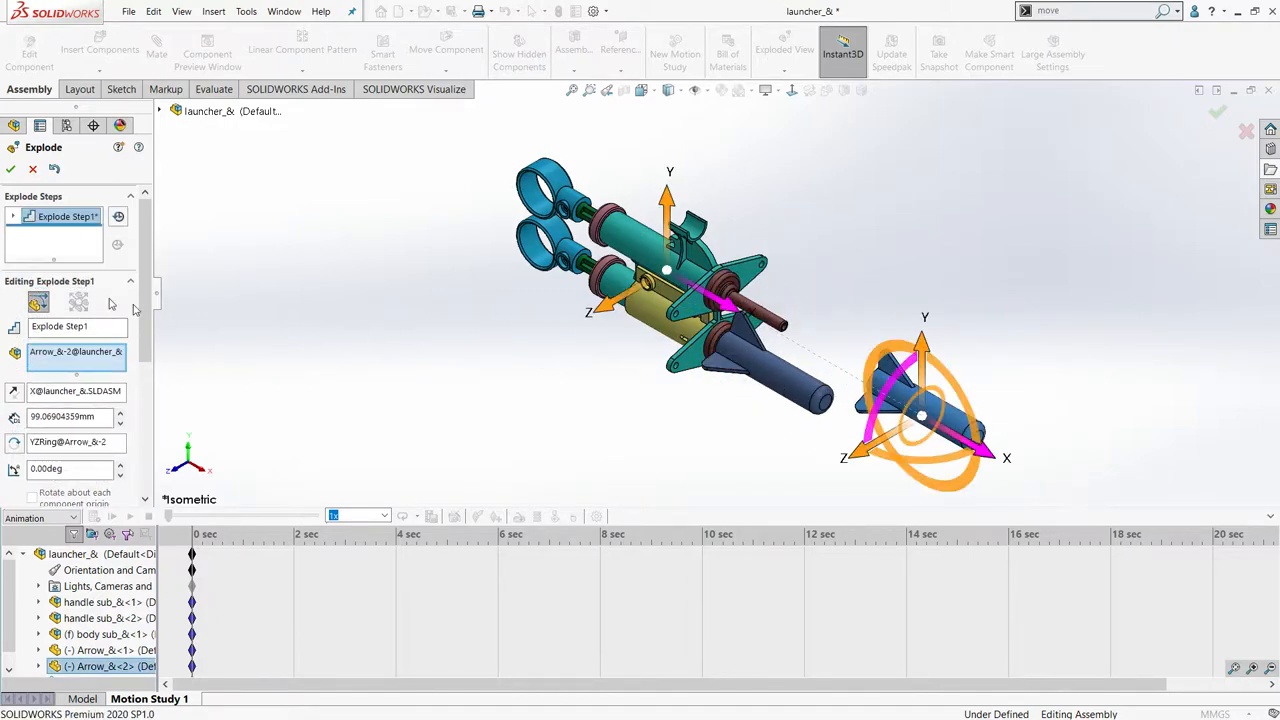
scroll(48, 410, down, 3)
scroll(47, 449, up, 3)
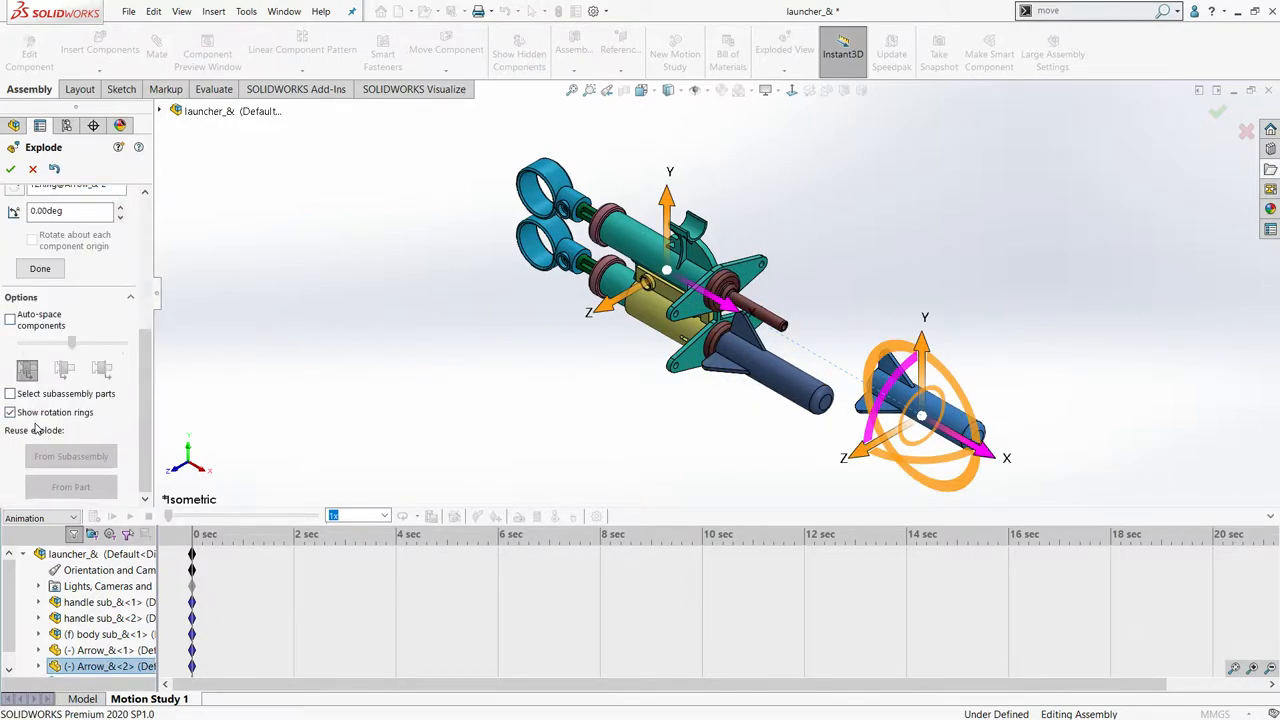
click(40, 284)
- Add an explode step that moves the lower arrow about 94 mm forward along the X axis
click(760, 376)
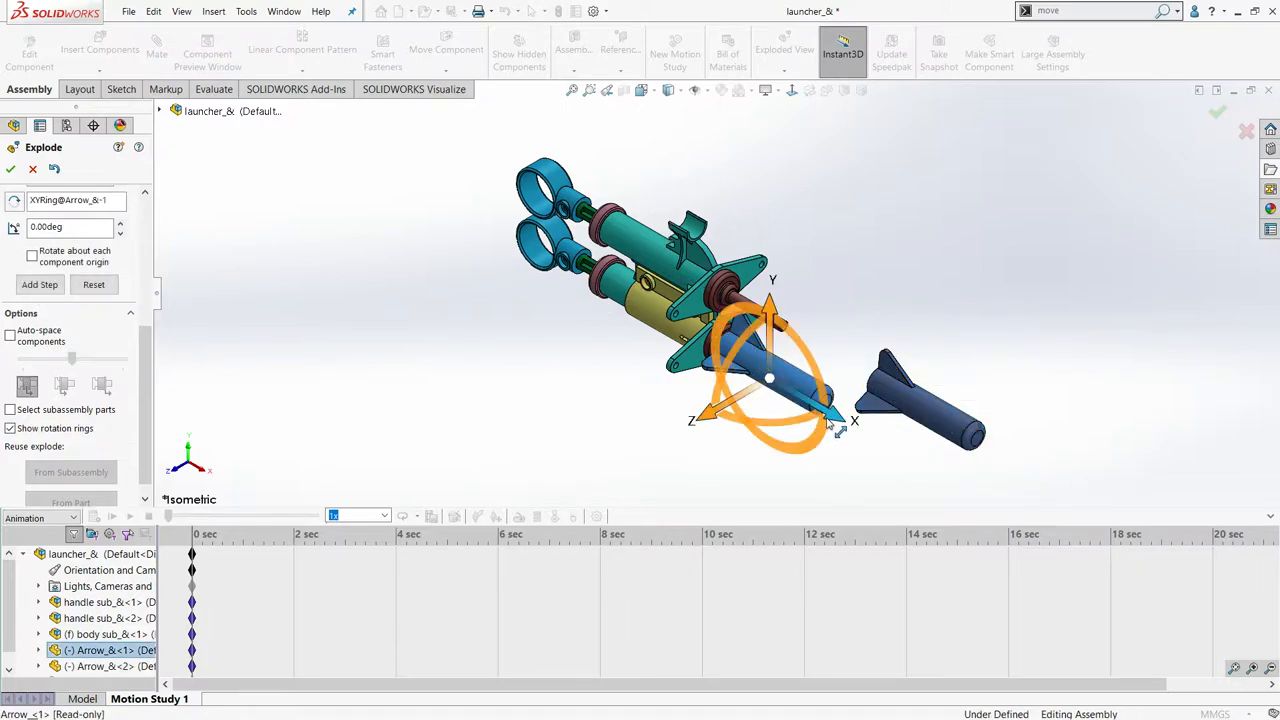
drag(838, 428, 1064, 511)
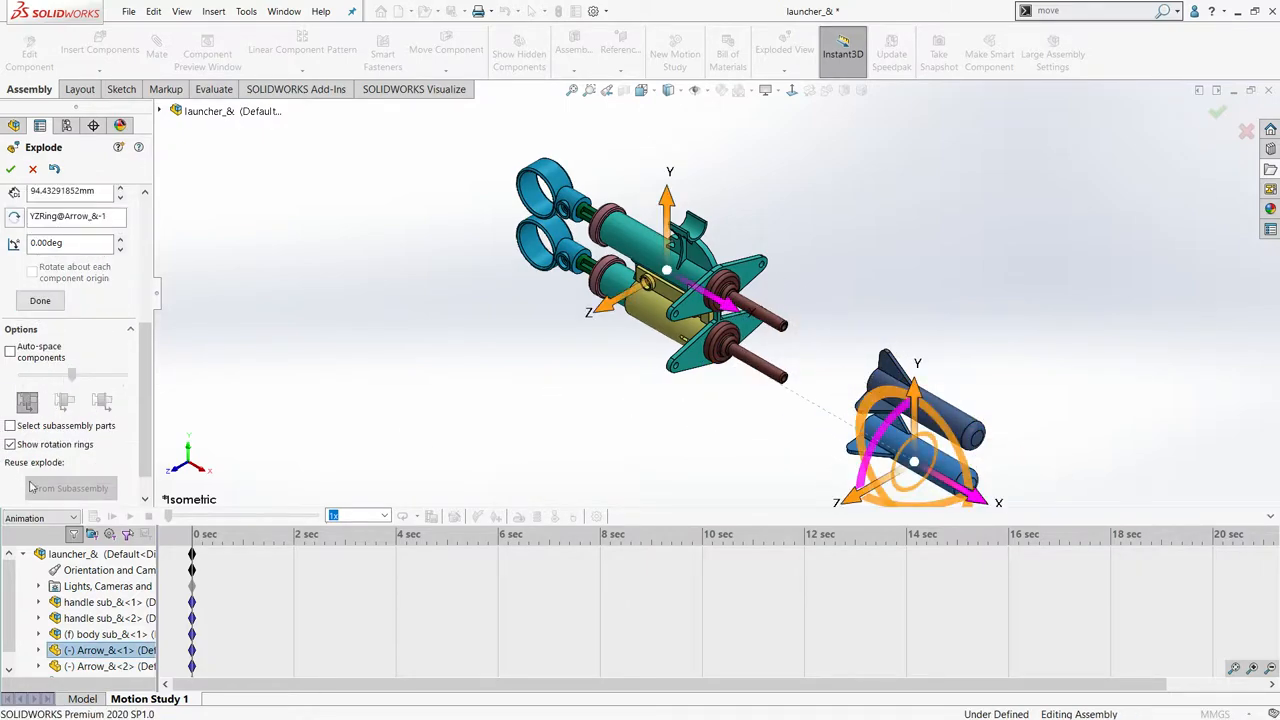
scroll(112, 427, down, 2)
click(40, 268)
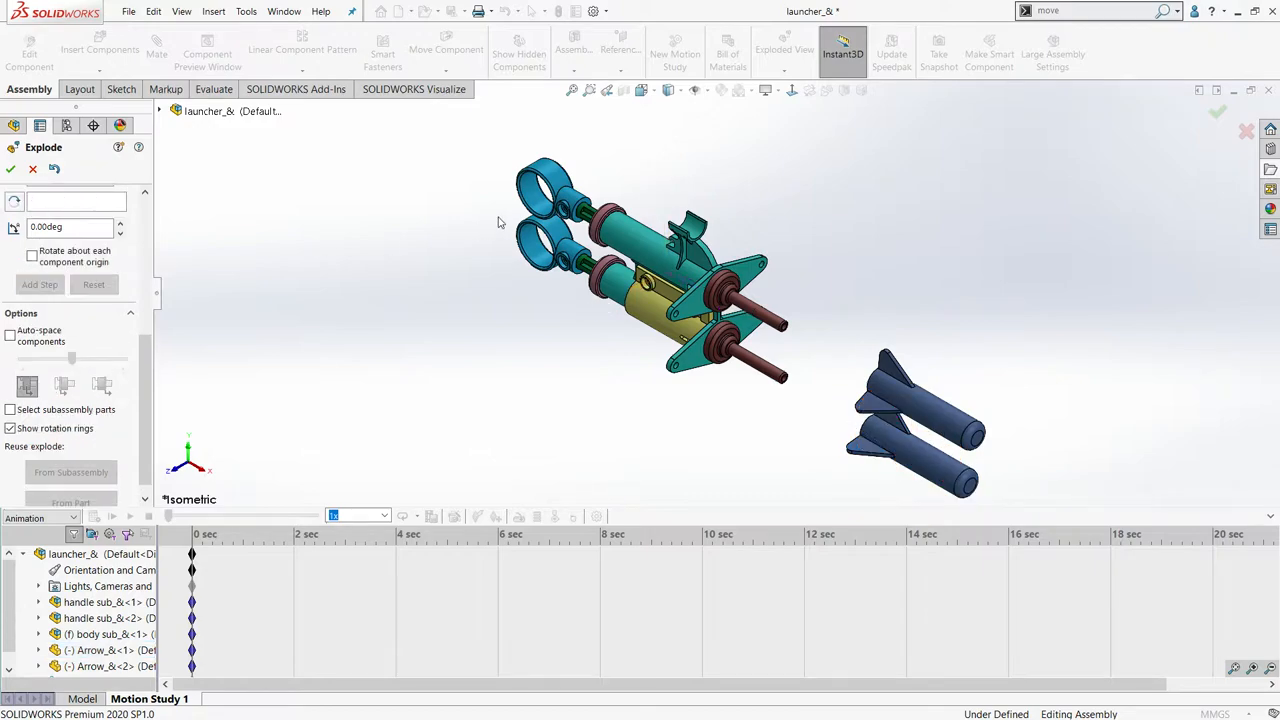
- Add an explode step that pulls the upper handle subassembly about 104 mm backward along the X axis
click(569, 183)
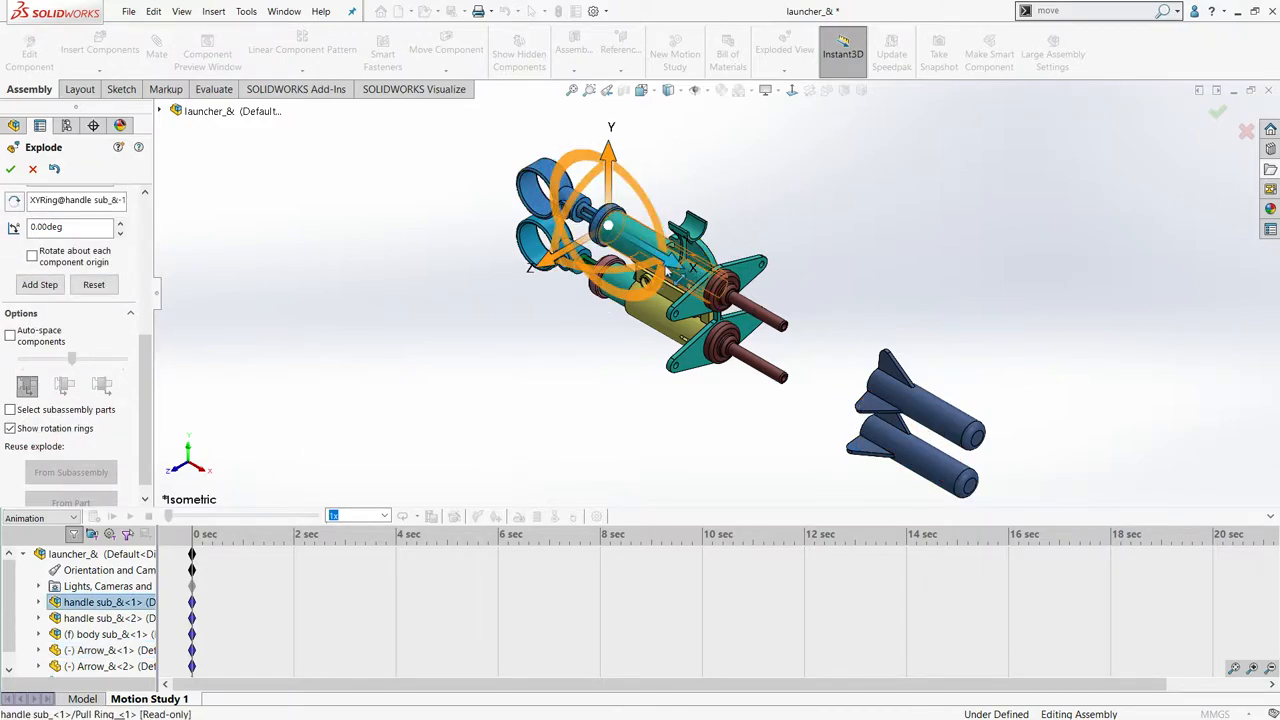
drag(668, 266, 518, 178)
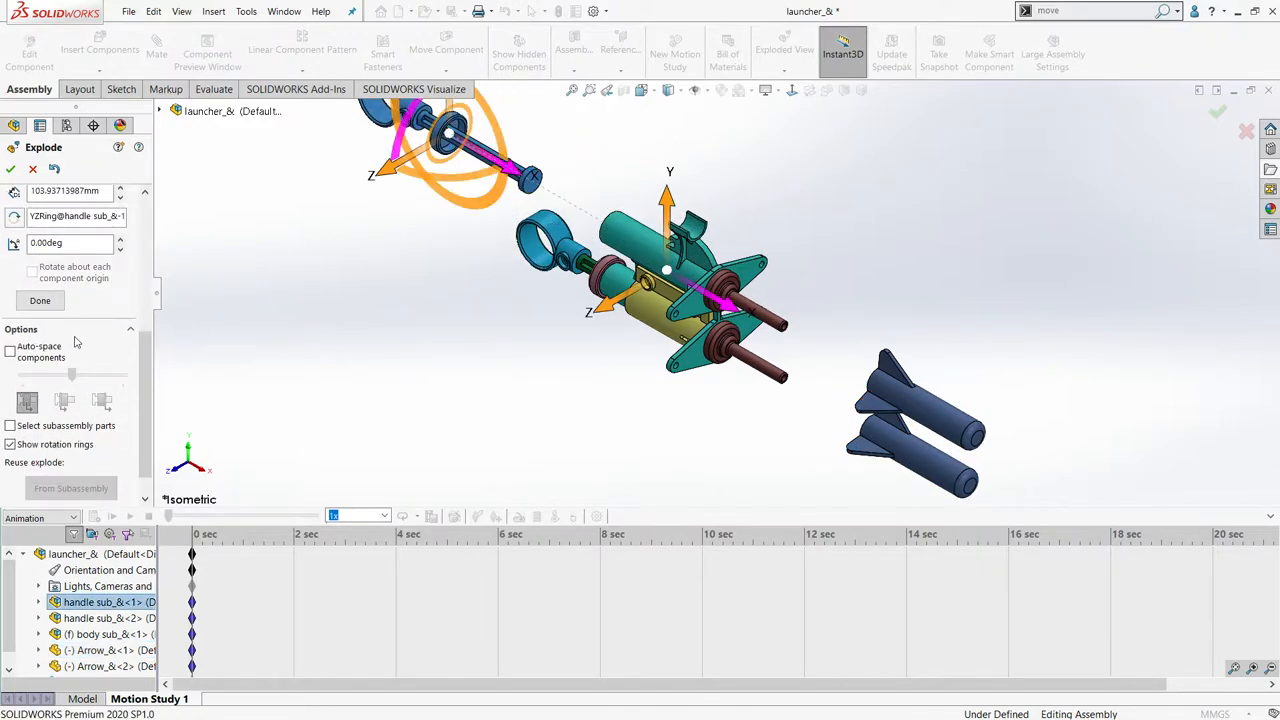
click(40, 299)
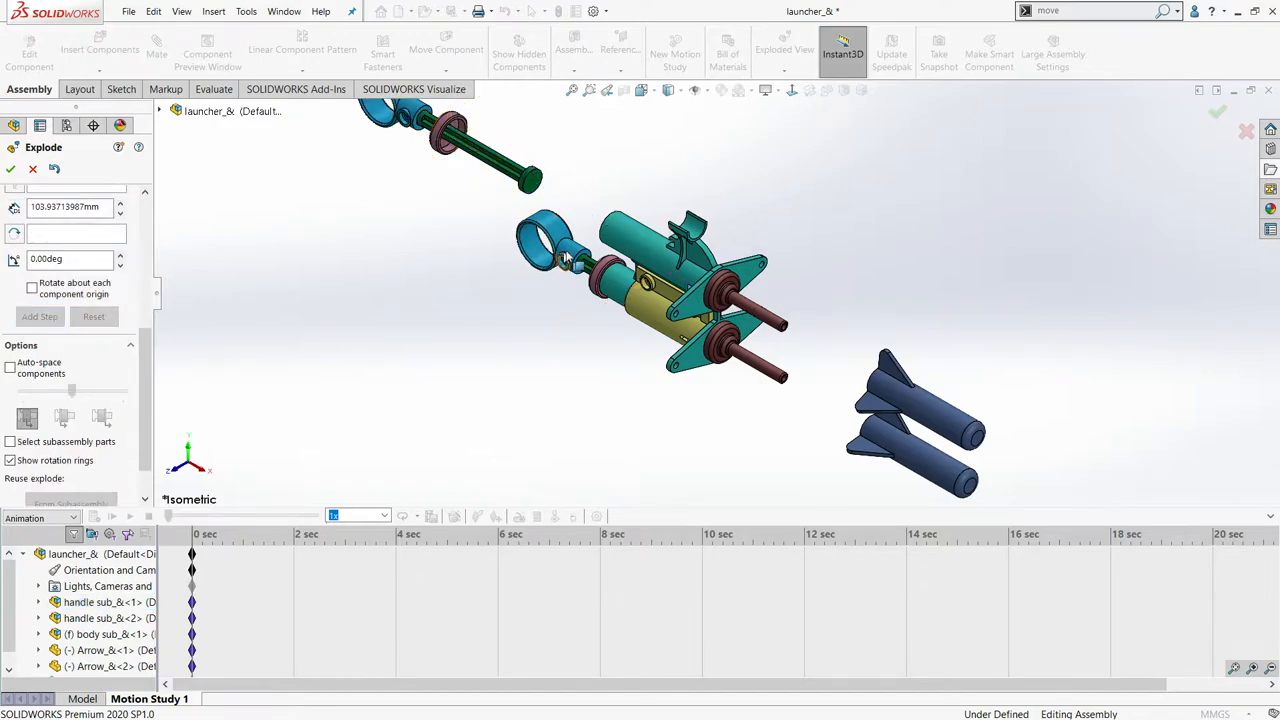
- Add an explode step that pulls the lower handle subassembly about 116 mm backward along the X axis
click(566, 257)
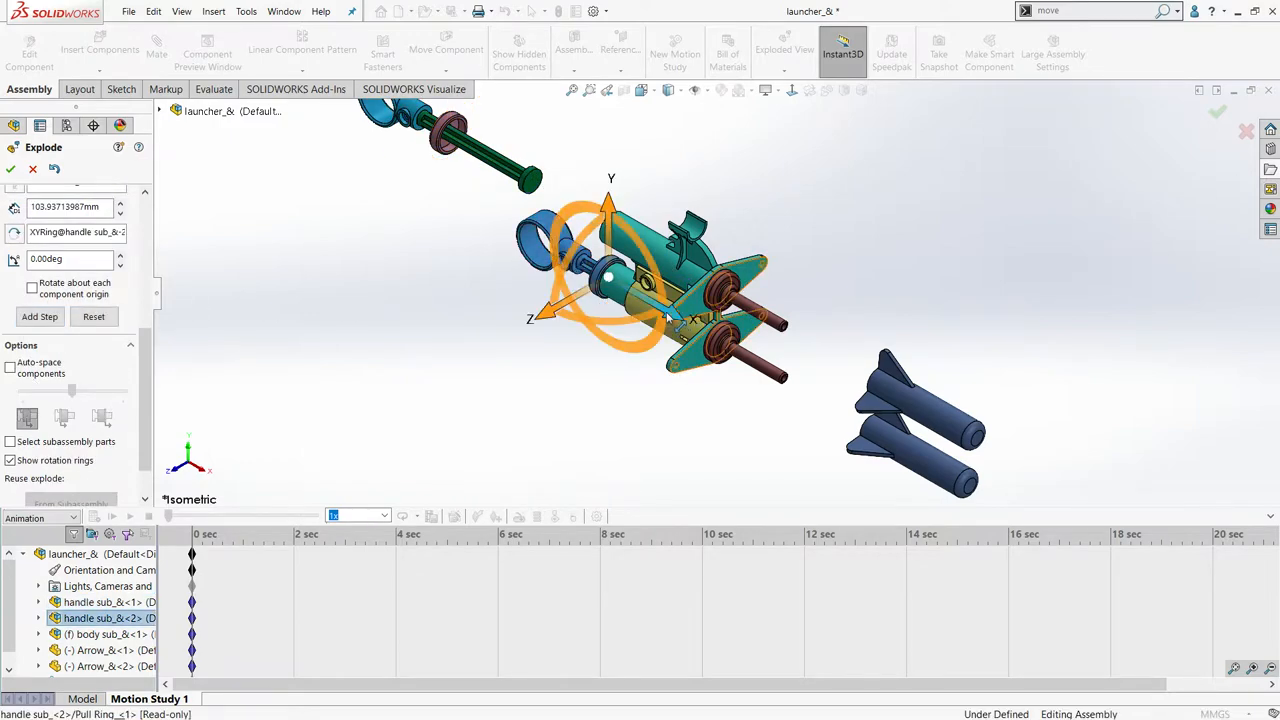
drag(668, 318, 455, 234)
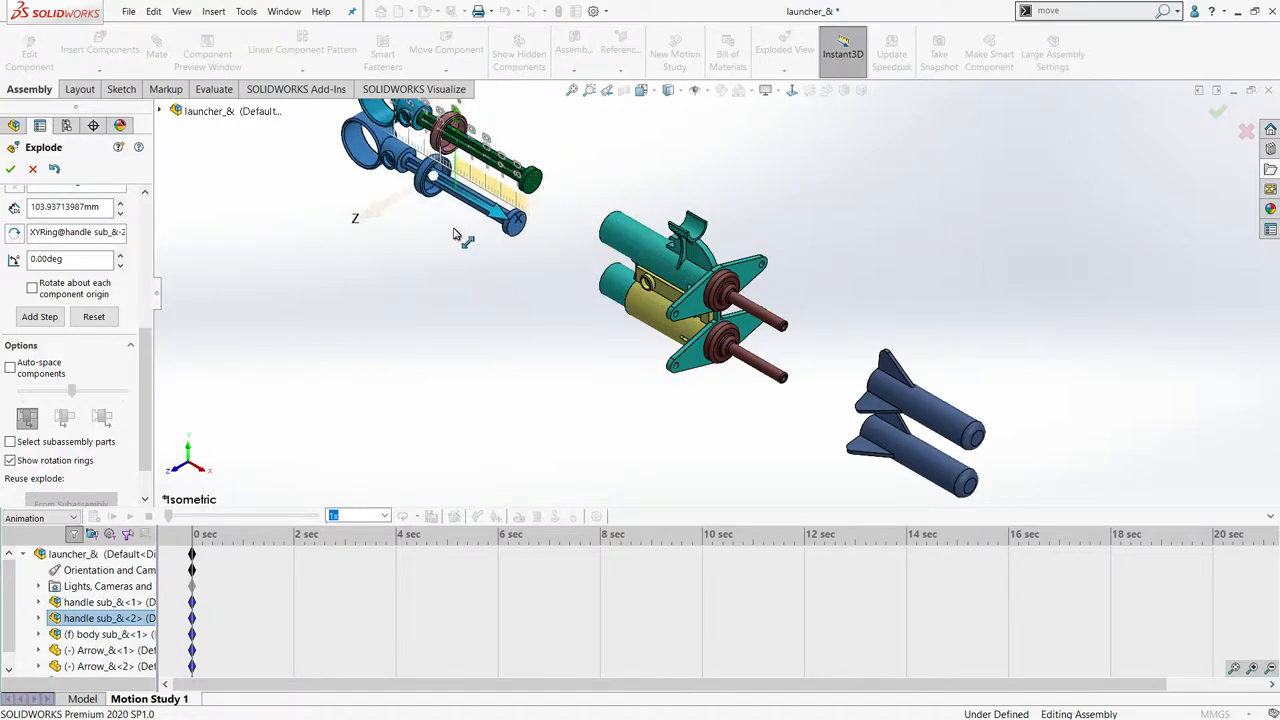
click(400, 176)
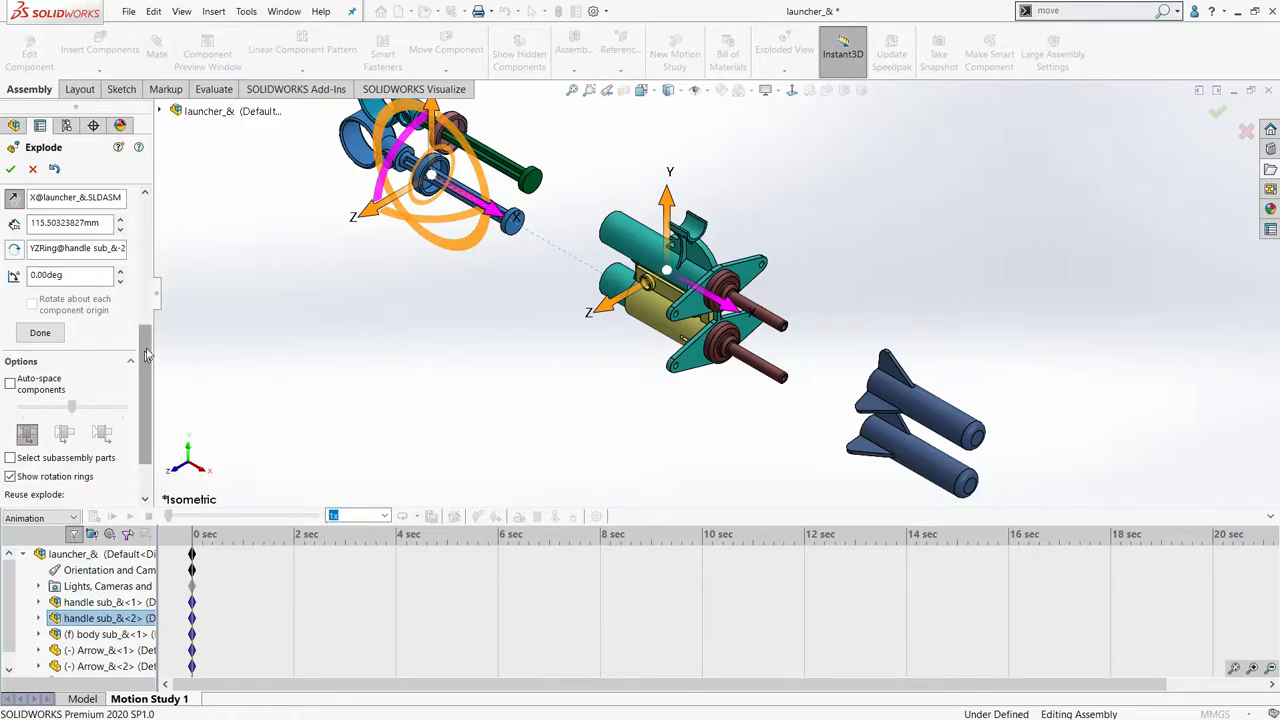
click(42, 336)
- Add an explode step that moves the body subassembly about 32 mm forward along the X axis
click(747, 378)
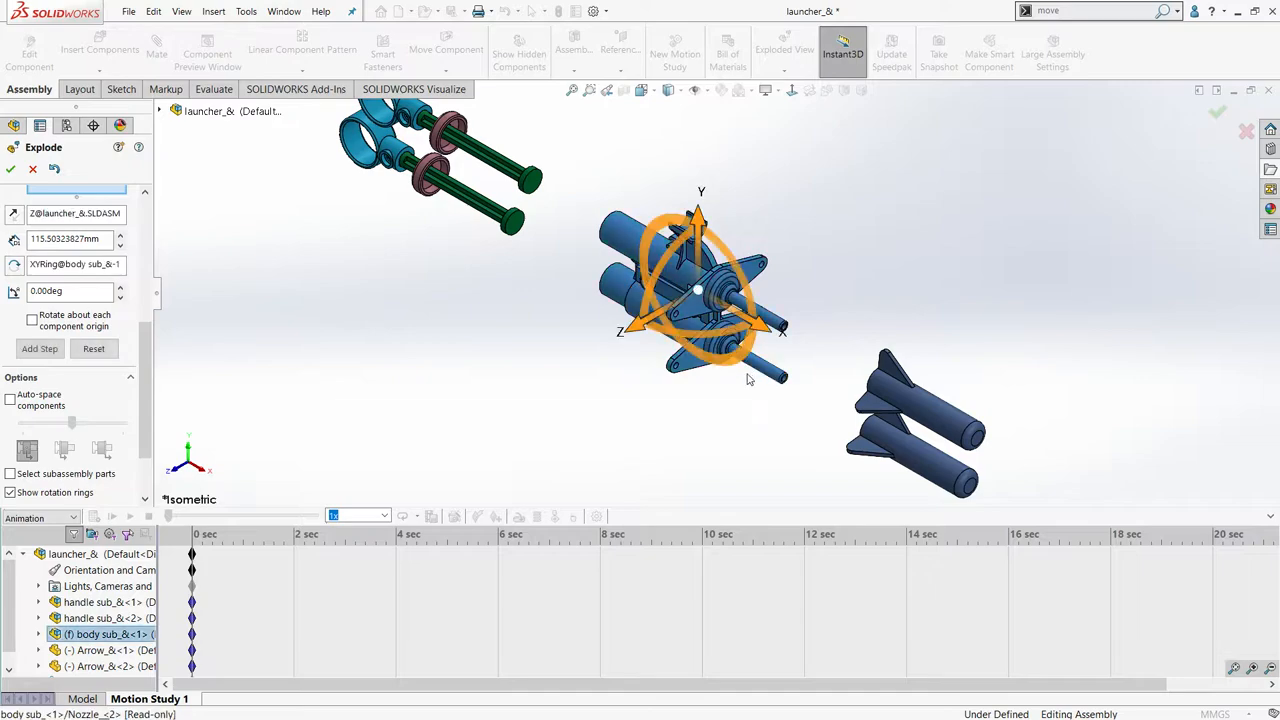
drag(764, 326, 814, 355)
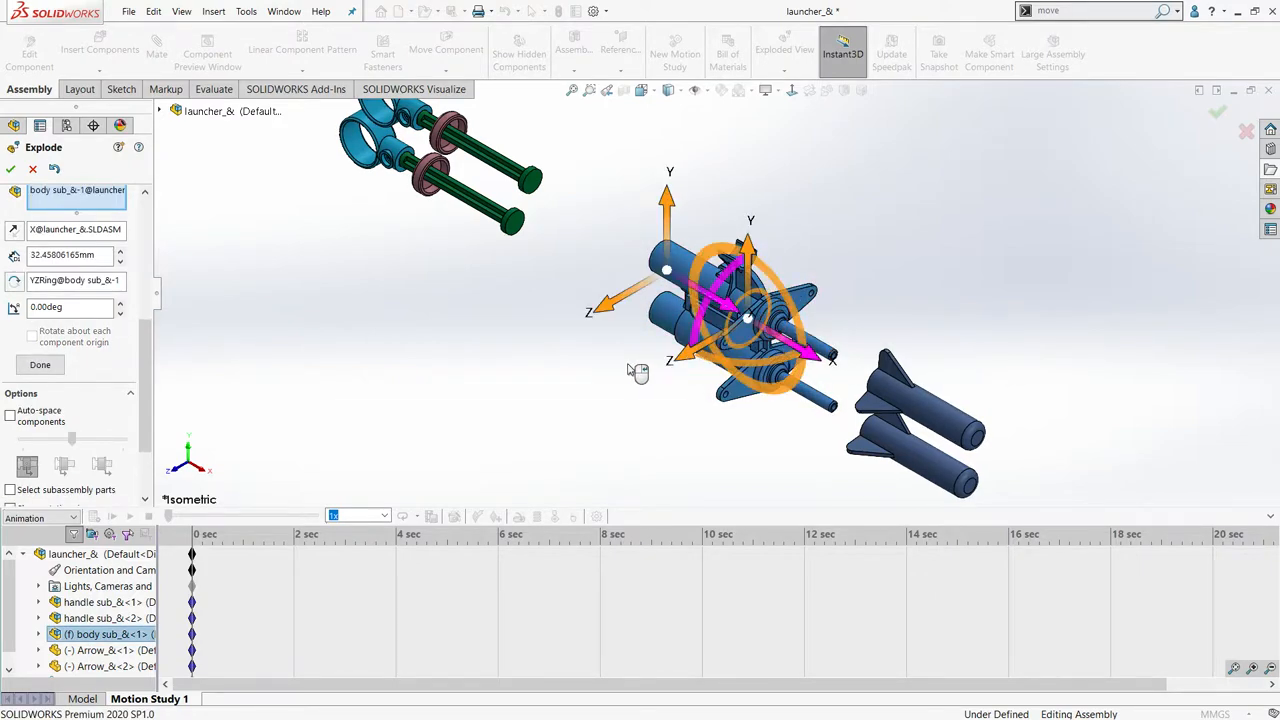
click(40, 364)
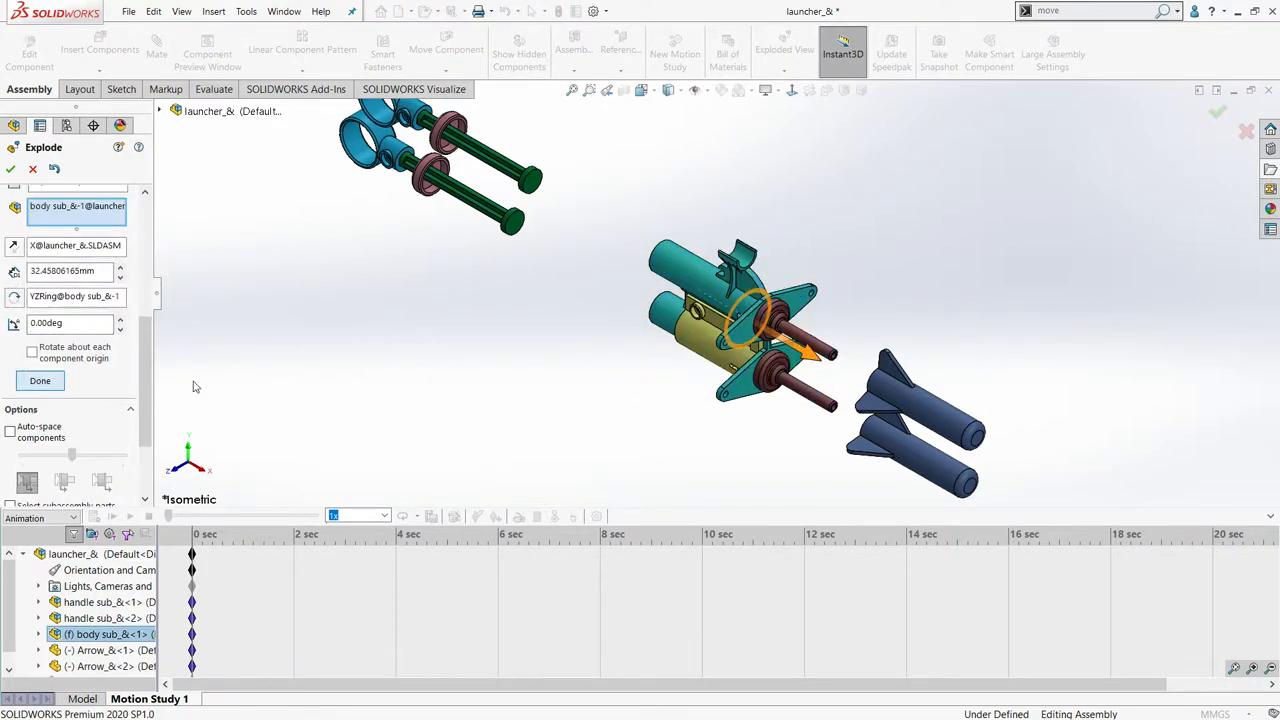
- Add an explode step that rotates the upper arrow about 232 degrees around the X axis
click(900, 403)
drag(888, 396, 978, 386)
click(60, 398)
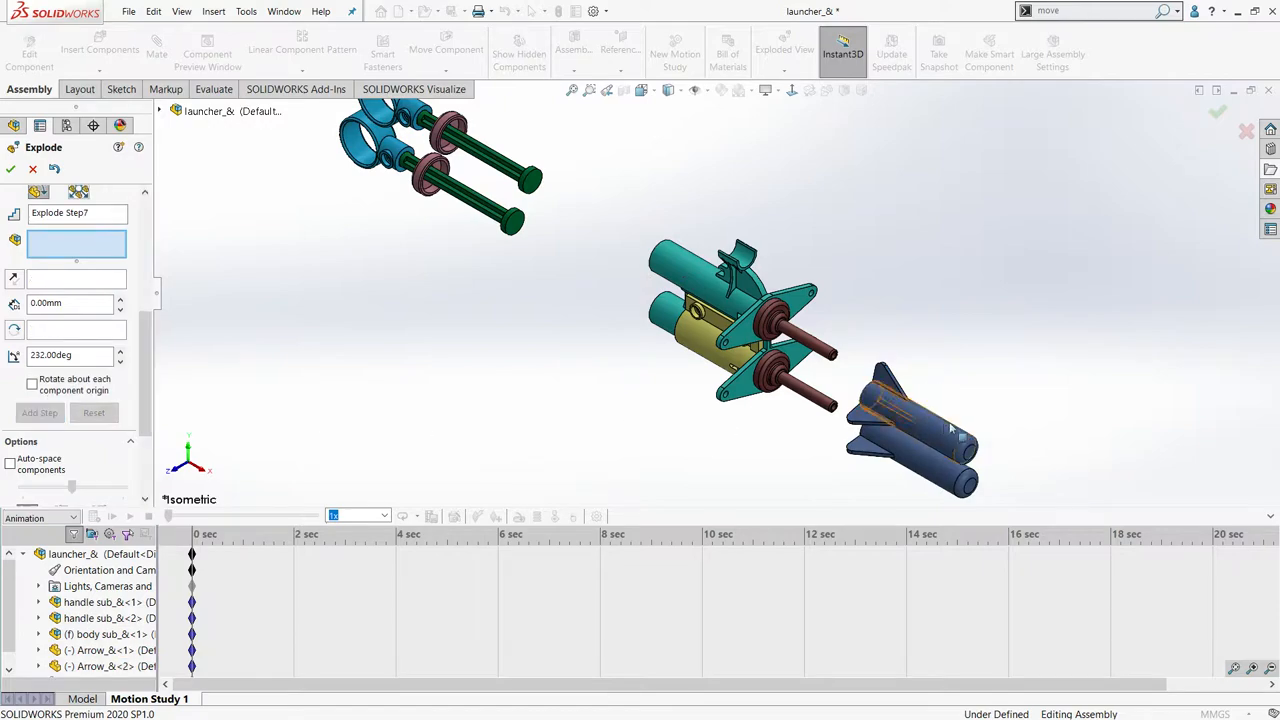
- Add an explode step that rotates the lower arrow about 186.5 degrees around the X axis, and finish the exploded view
click(925, 468)
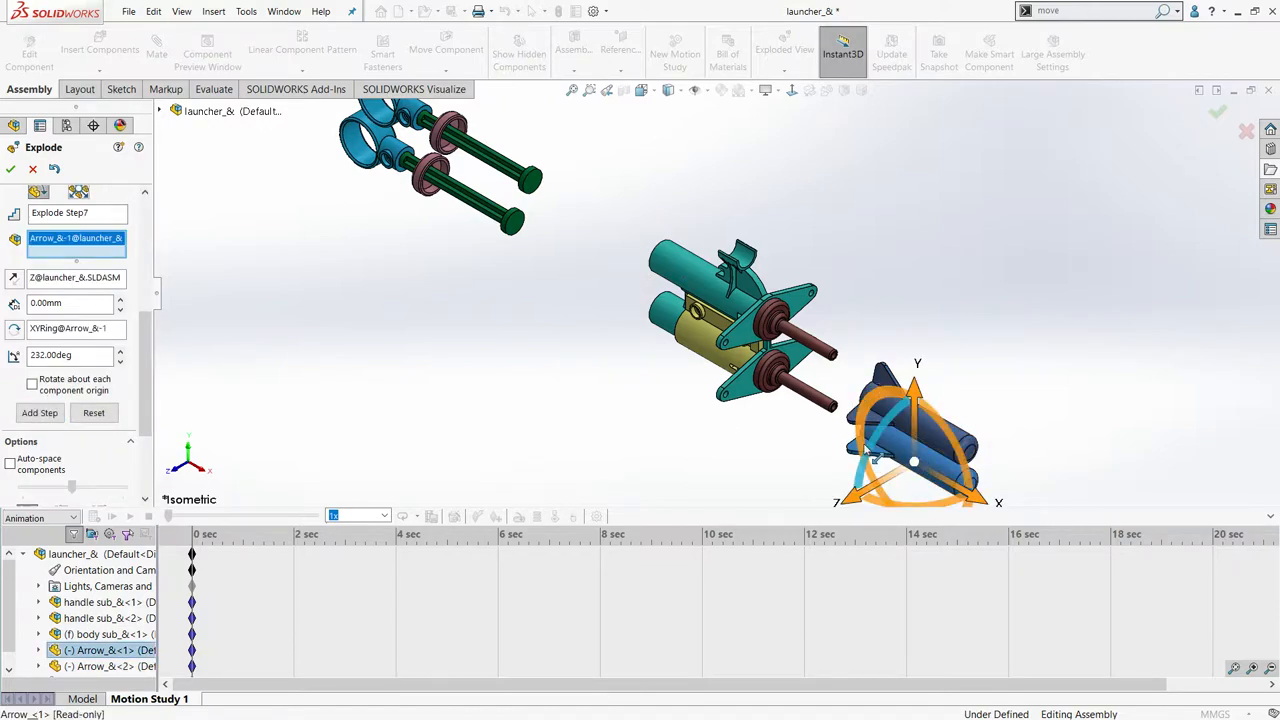
drag(878, 455, 979, 477)
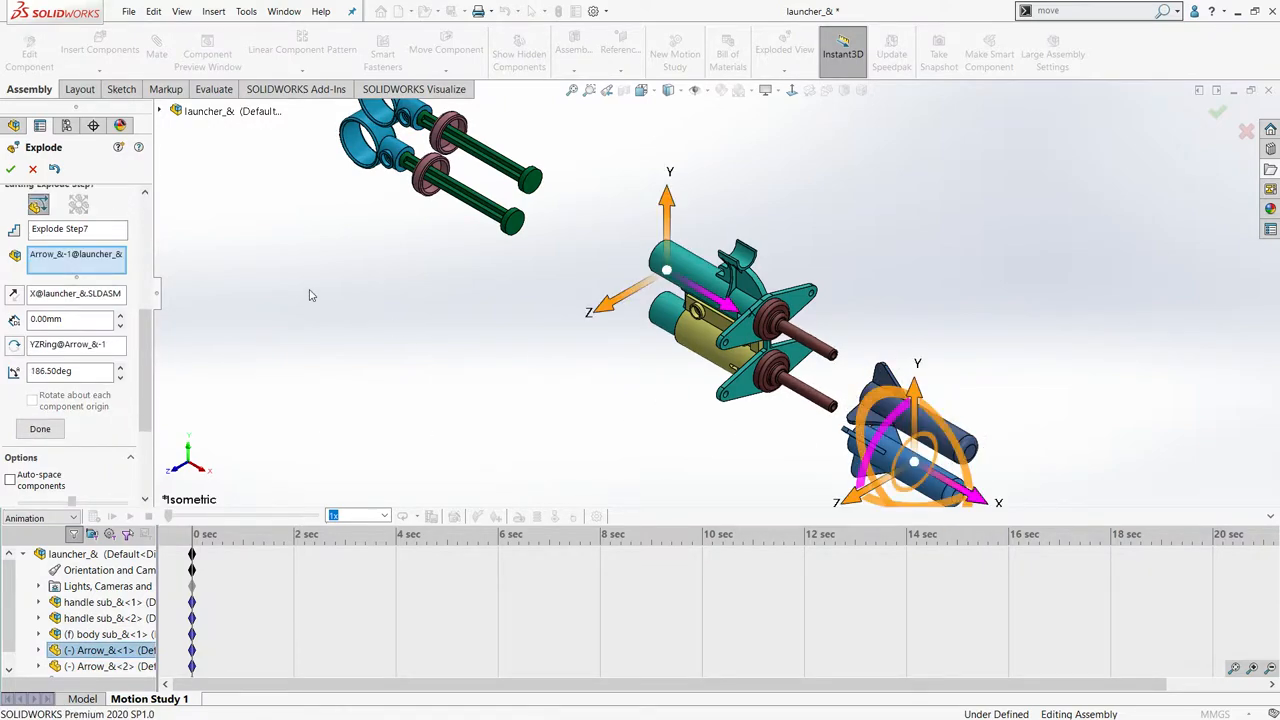
click(42, 429)
key(f)
scroll(571, 393, up, 2)
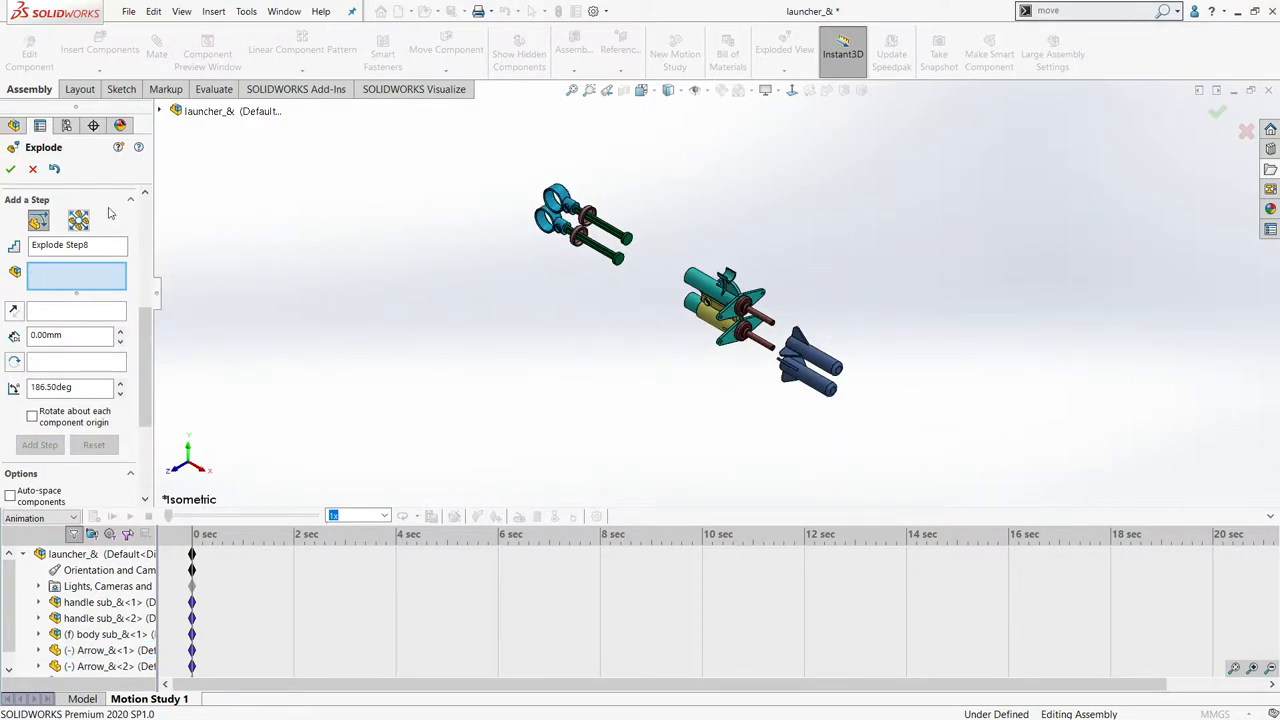
click(11, 169)
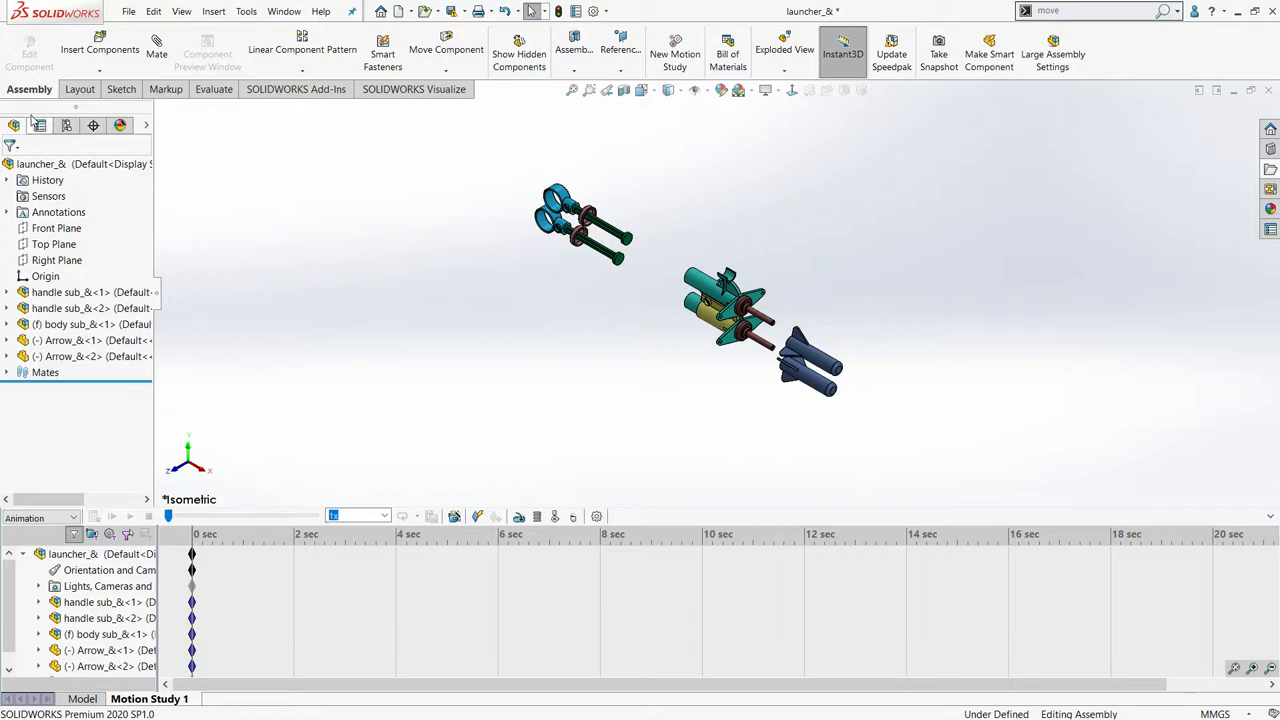
- Check which animation types the Animation Wizard offers, and collapse the exploded launcher assembly
click(456, 517)
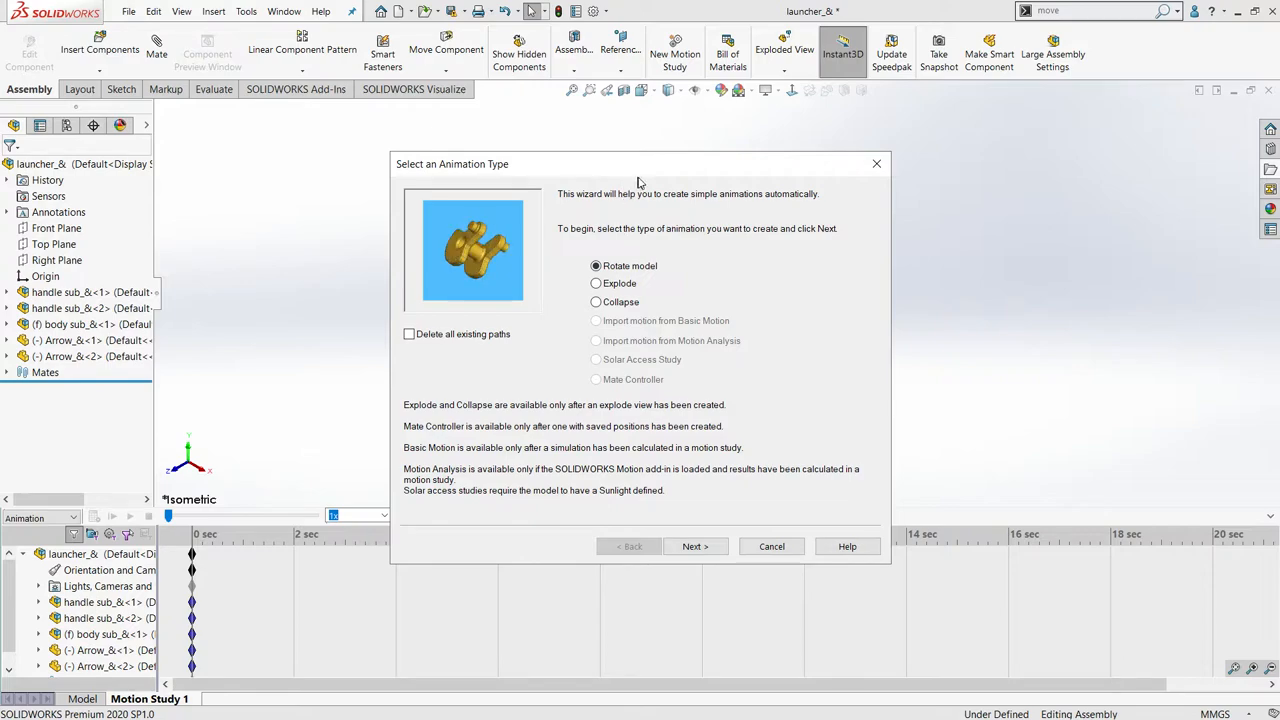
click(877, 164)
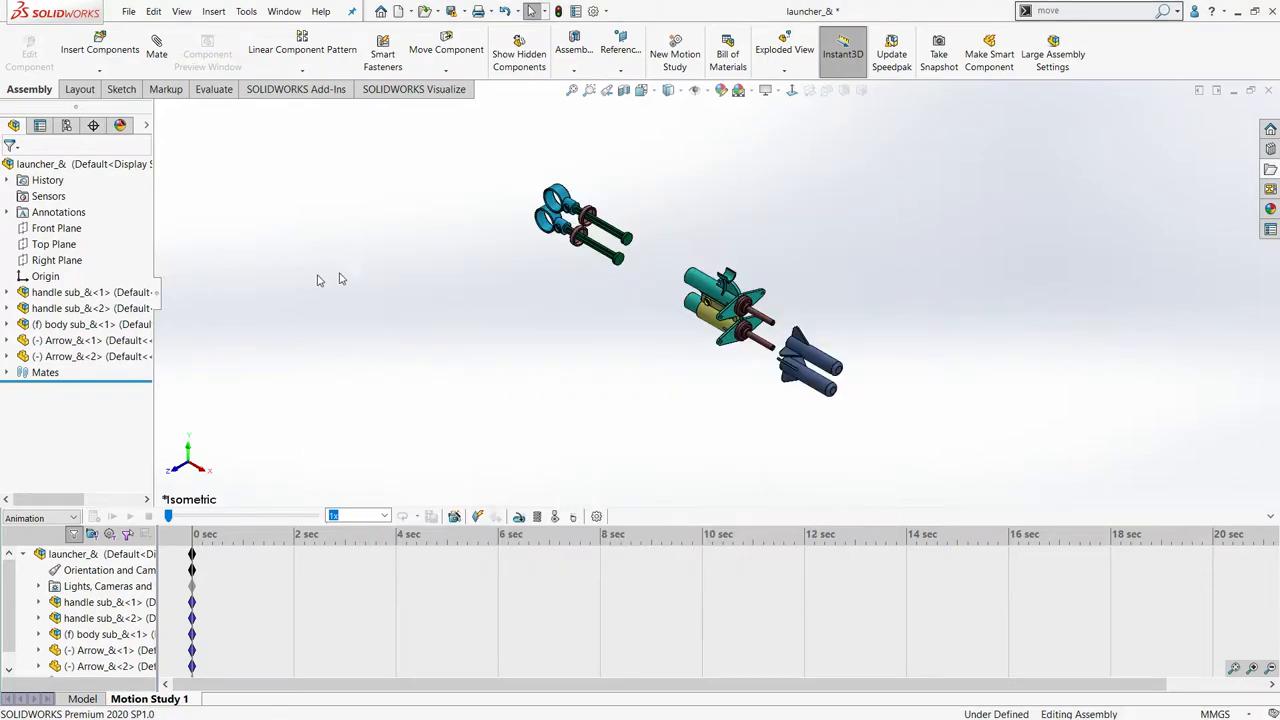
click(86, 164)
right_click(86, 165)
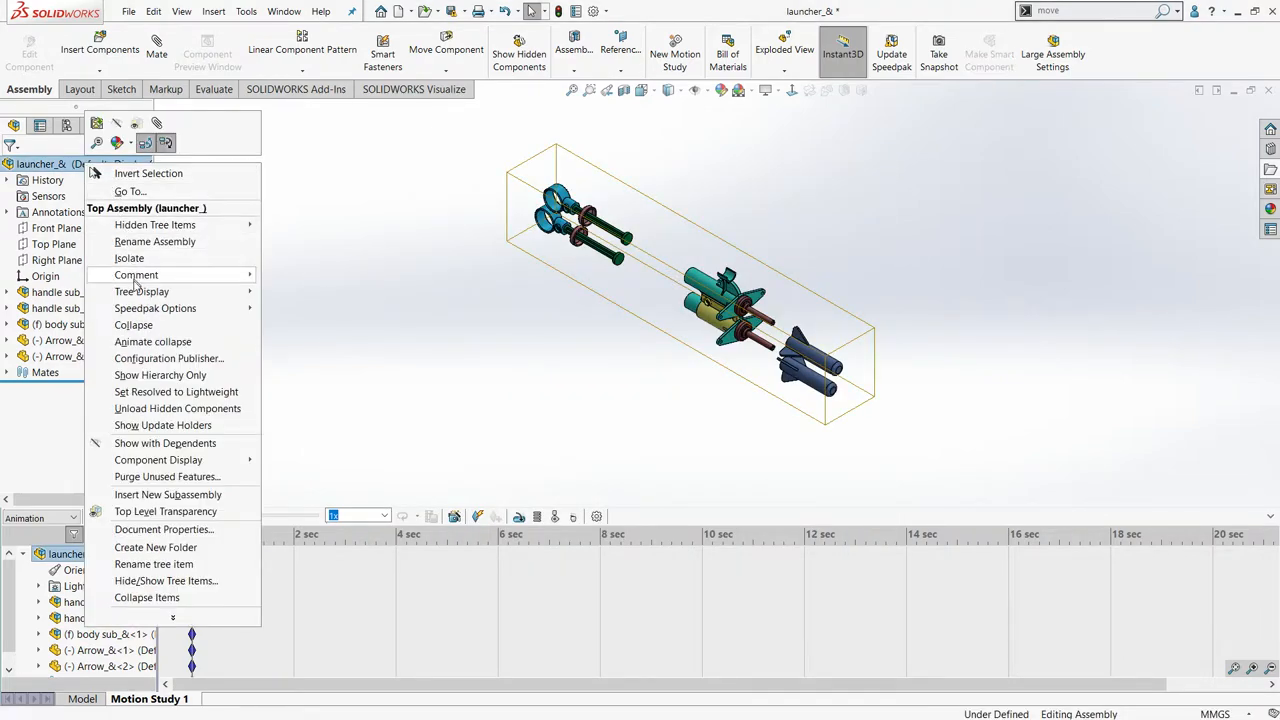
click(146, 330)
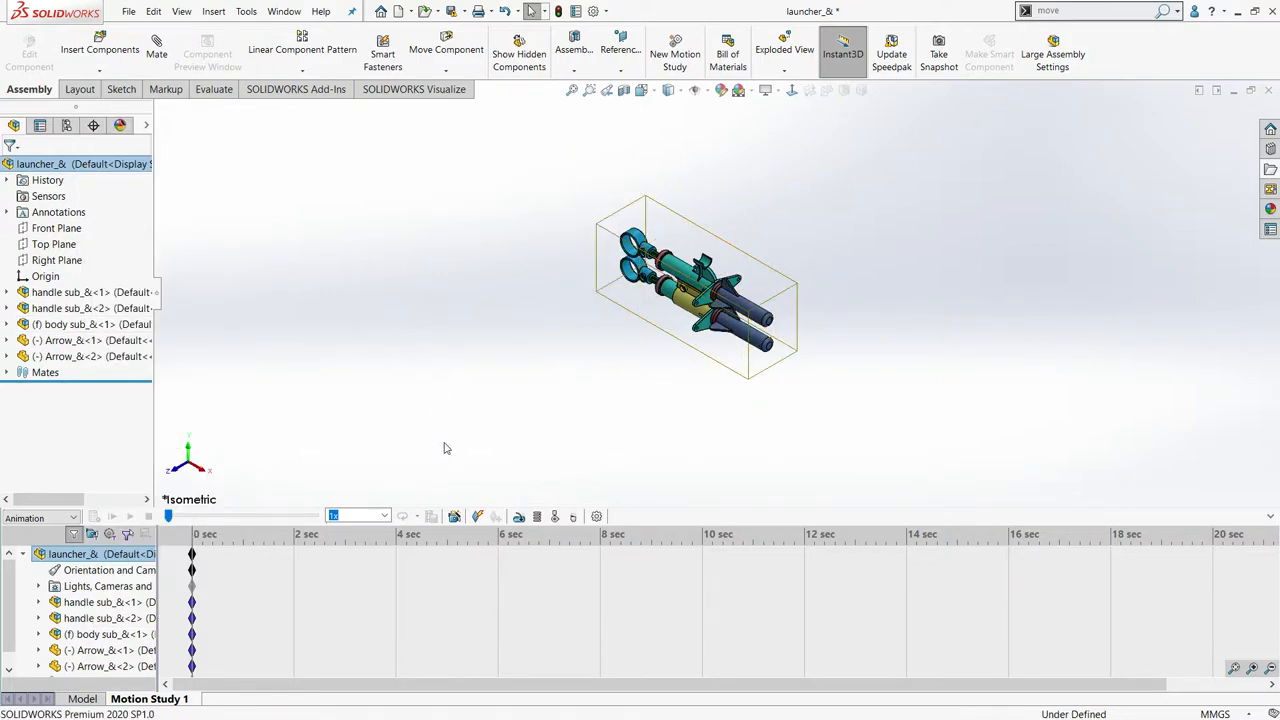
- Define a rotate-model animation with all existing paths deleted, using 2 clockwise rotations about the X-axis
click(453, 520)
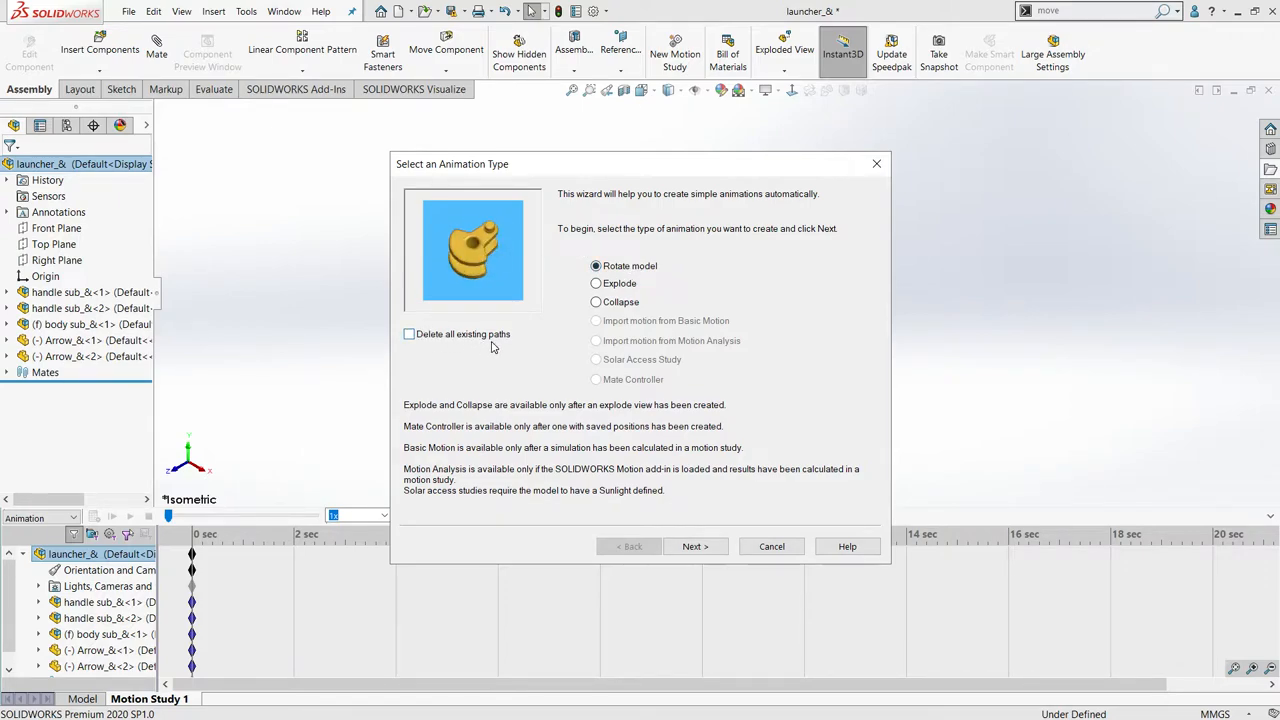
click(409, 335)
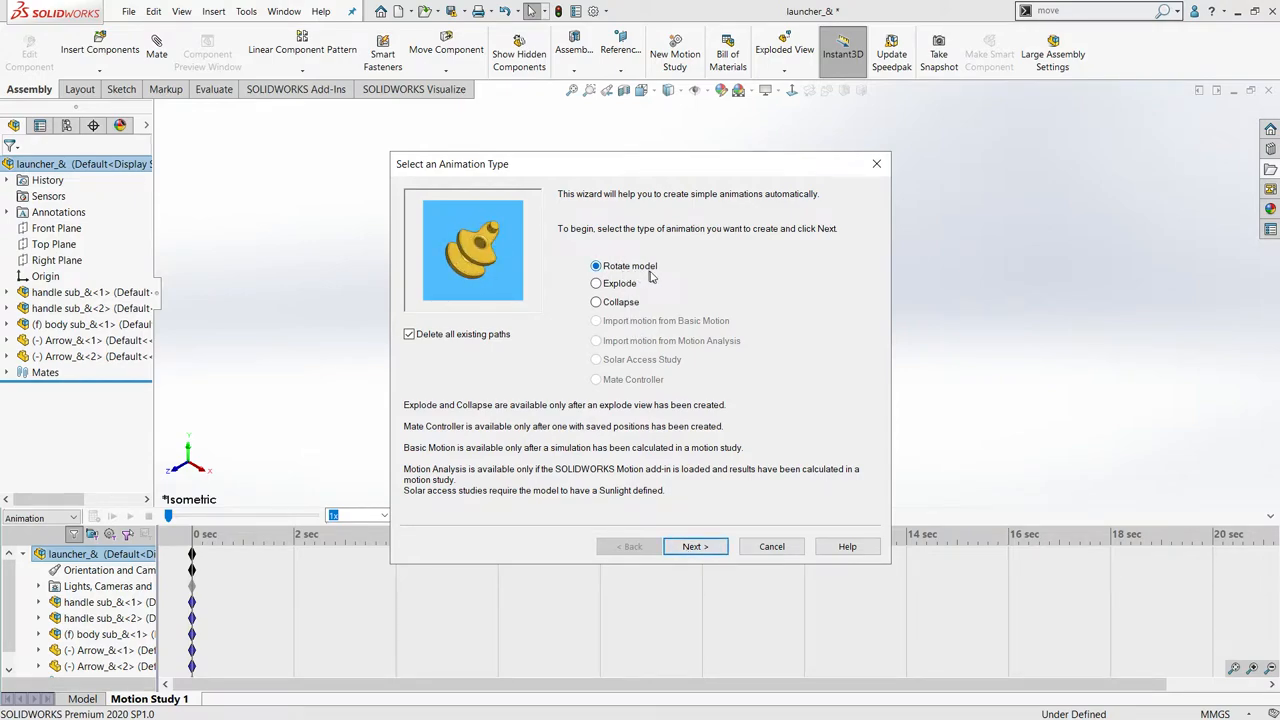
click(698, 546)
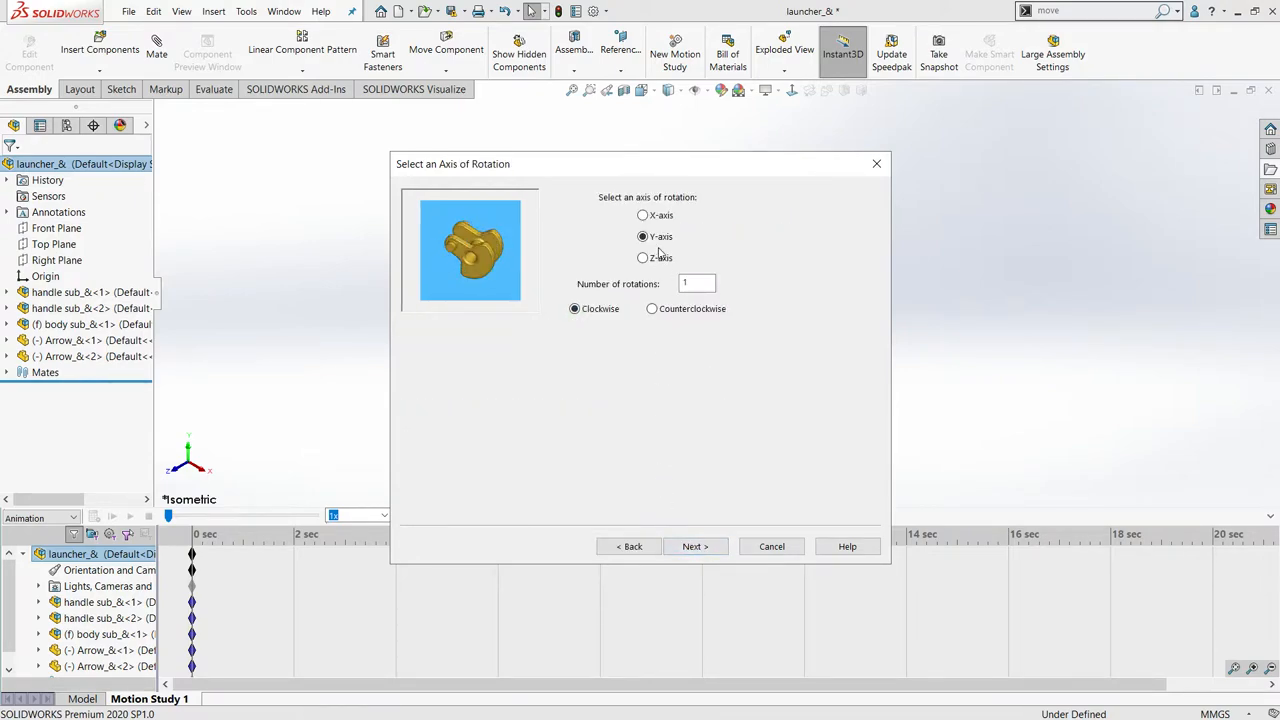
drag(616, 170, 932, 123)
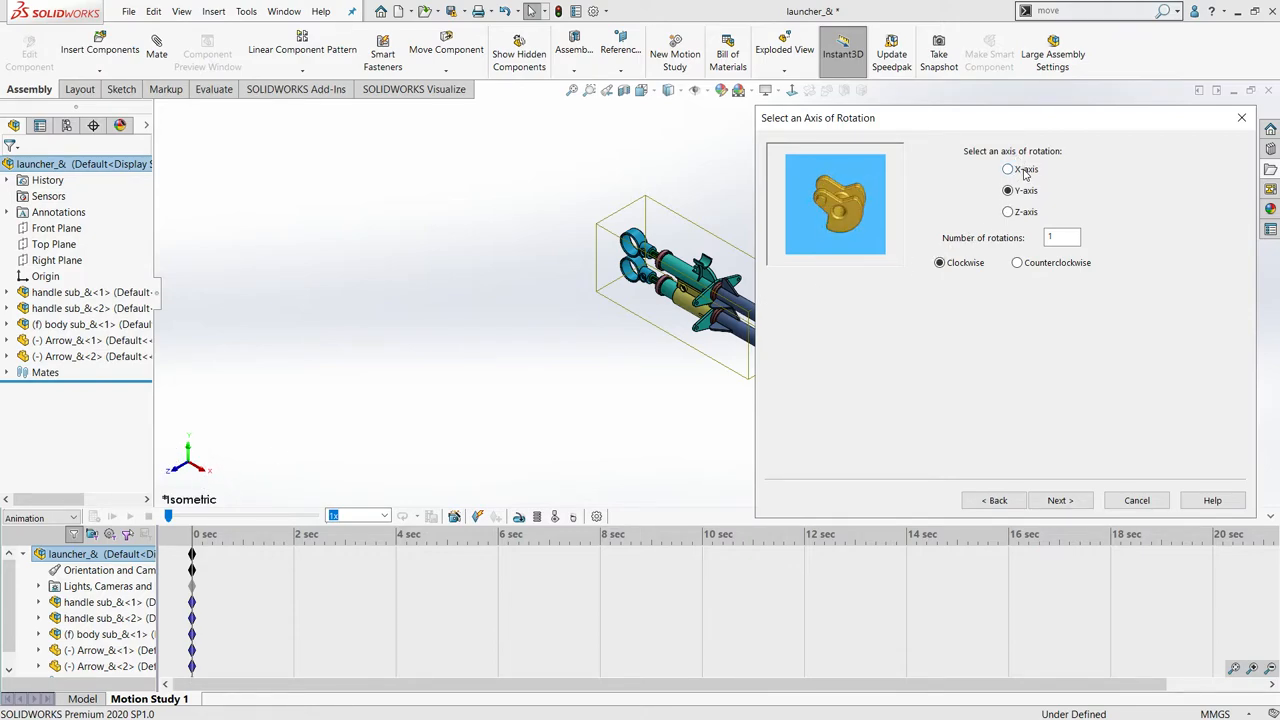
click(1008, 169)
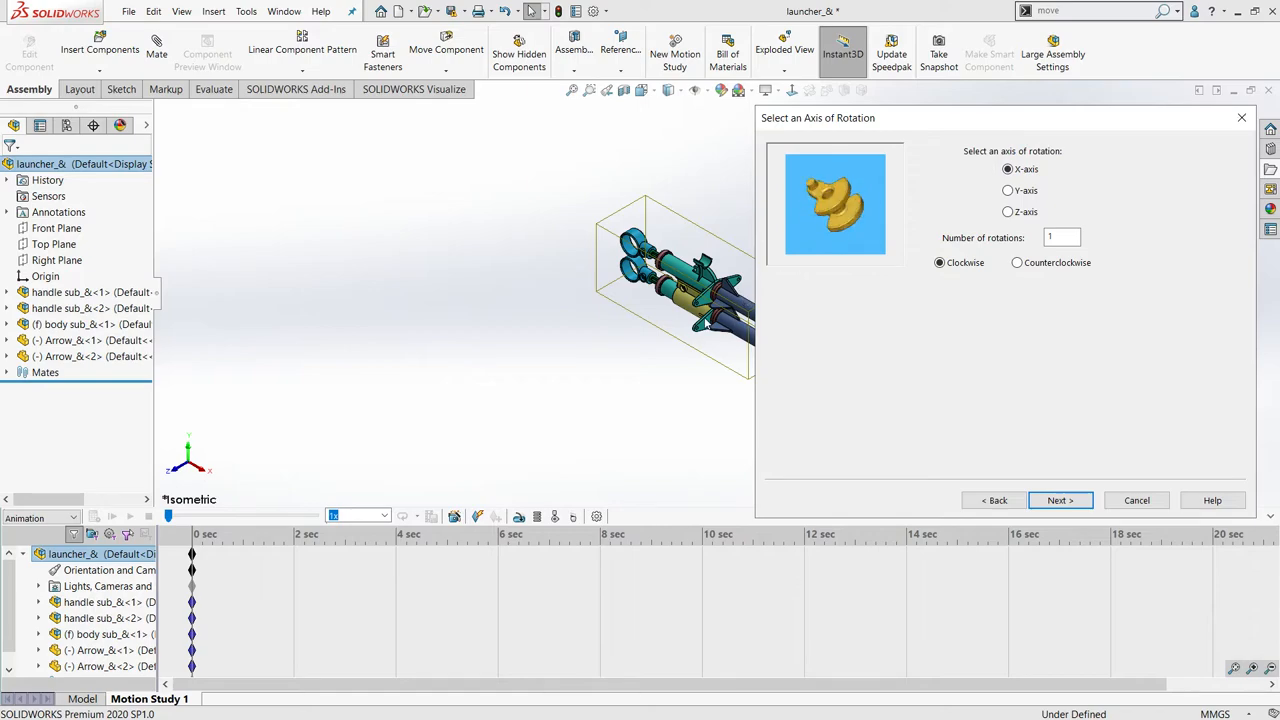
double_click(1066, 237)
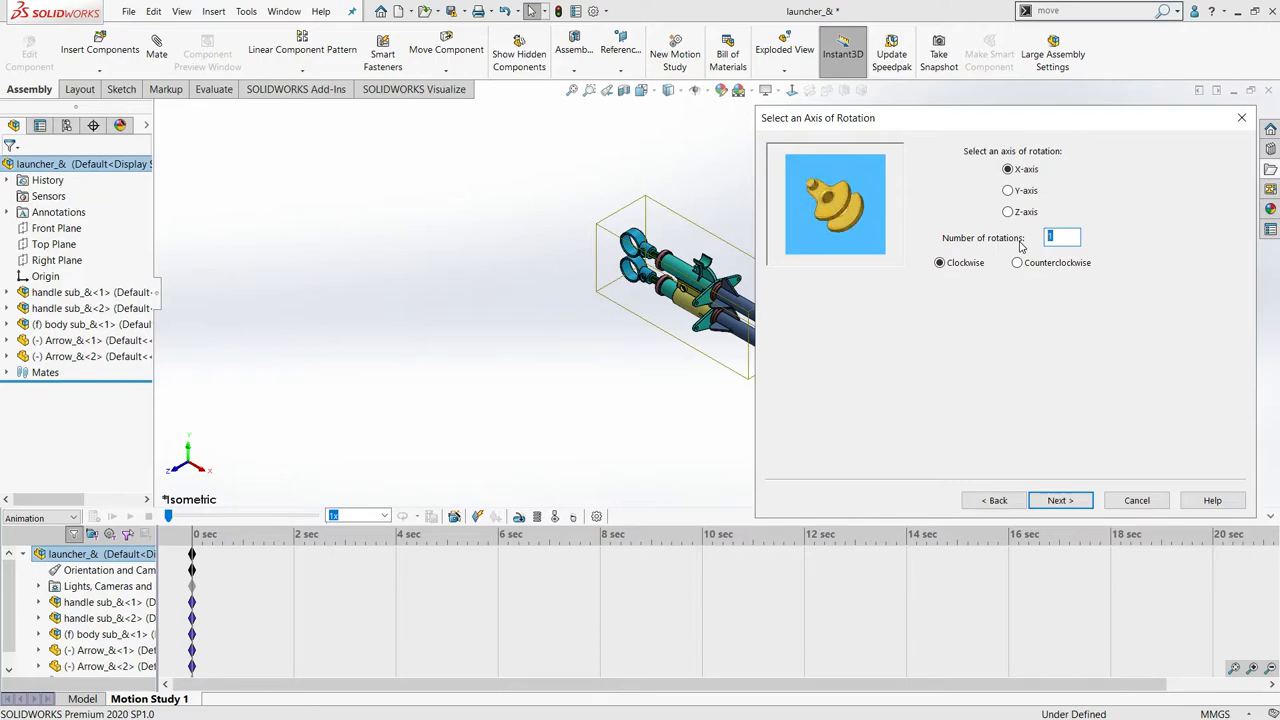
text(2)
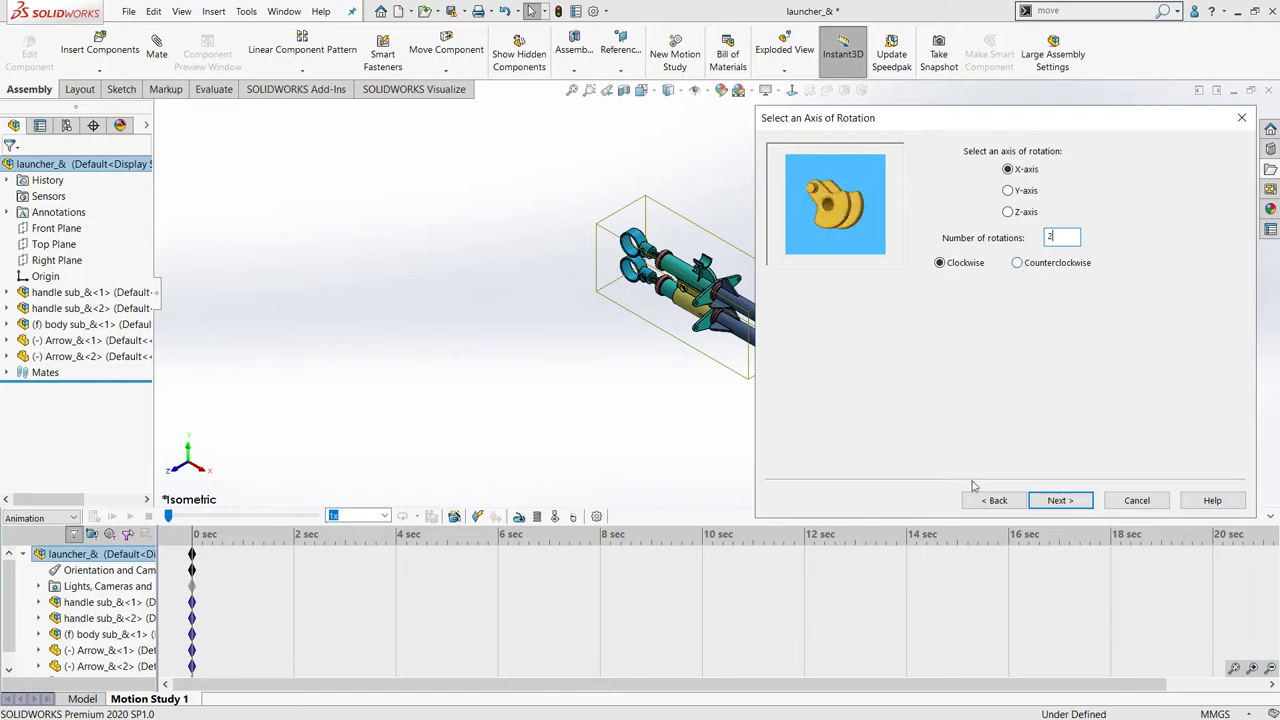
click(1060, 500)
- Generate the X-axis rotation with a 10-second duration and start time 0, and play back part of it
drag(945, 110, 401, 92)
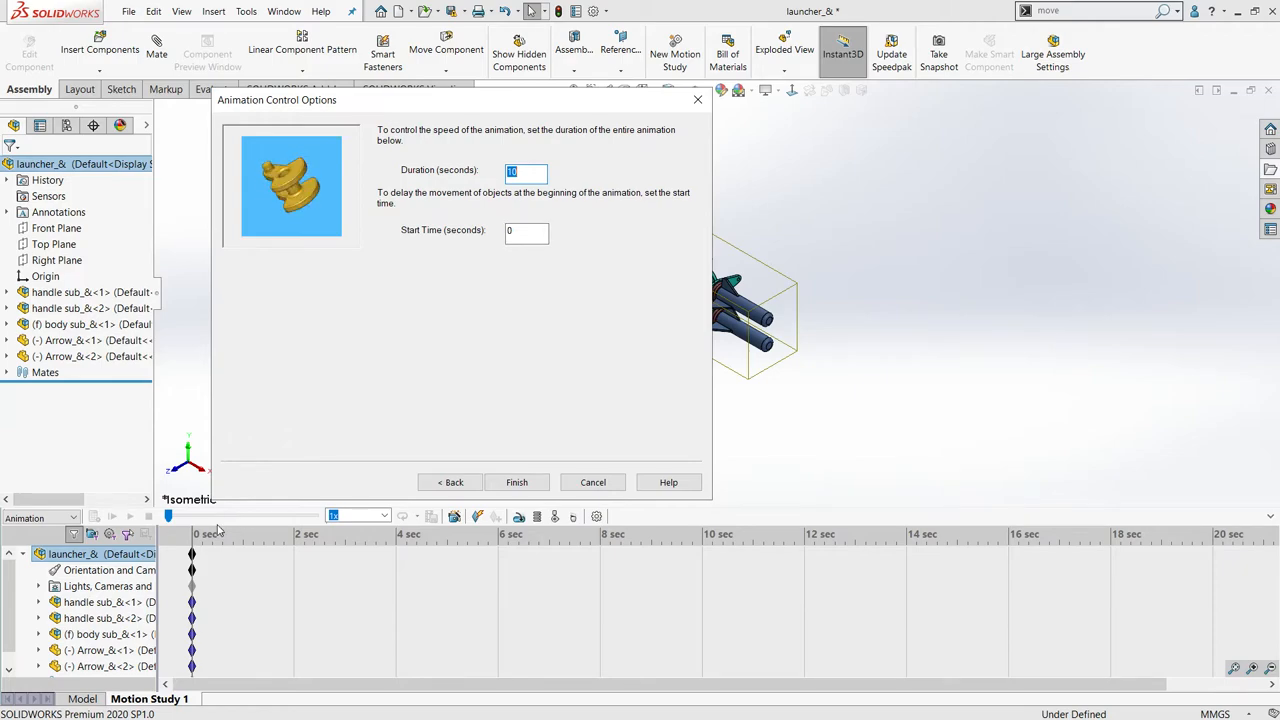
click(522, 174)
double_click(522, 174)
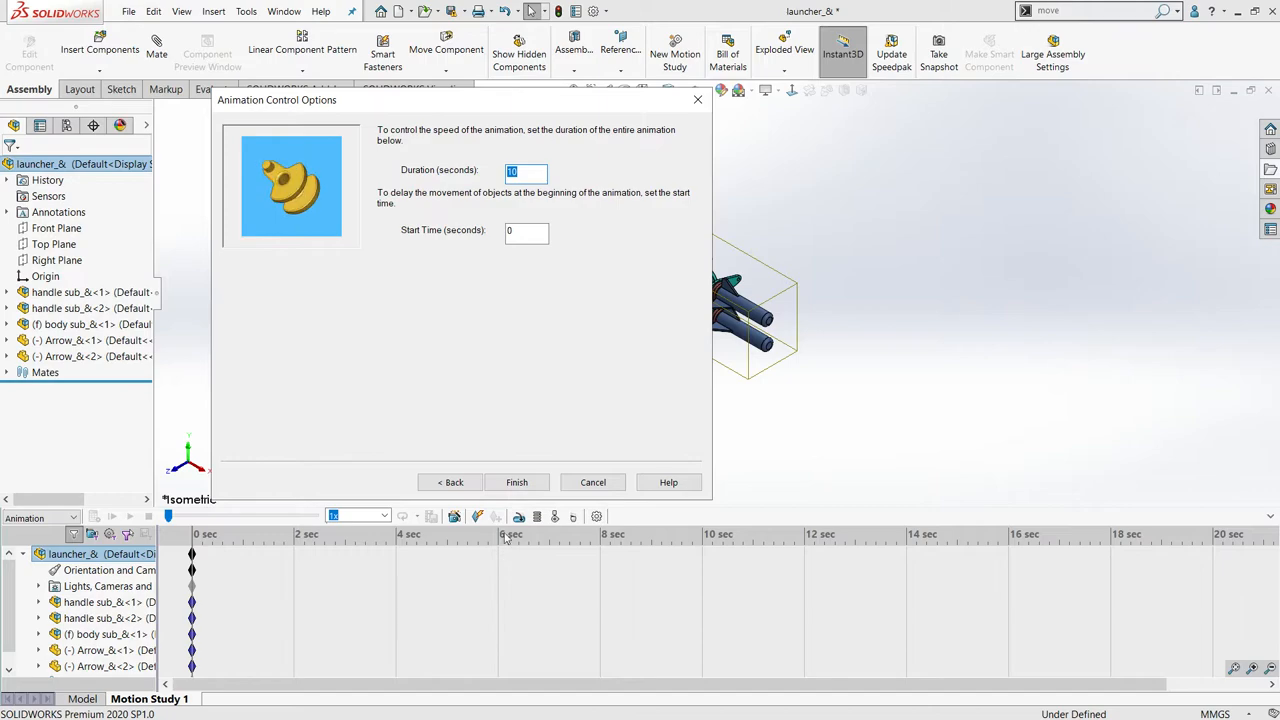
click(517, 484)
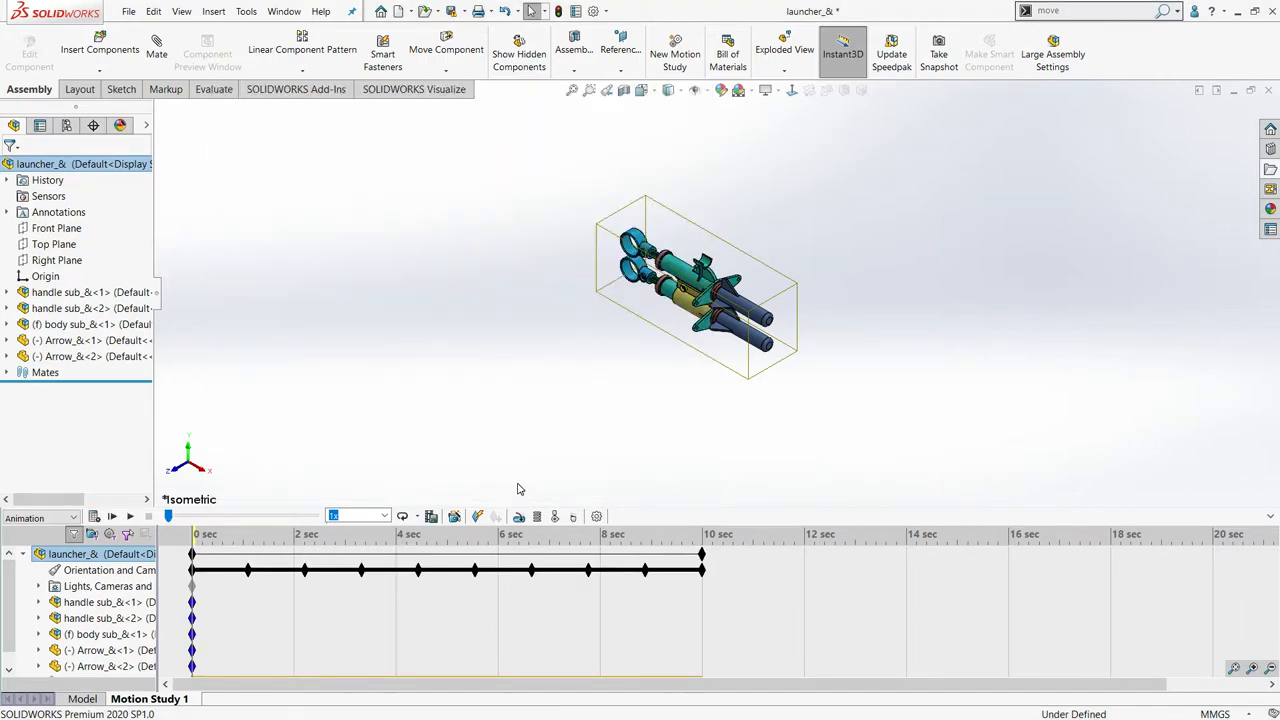
click(113, 516)
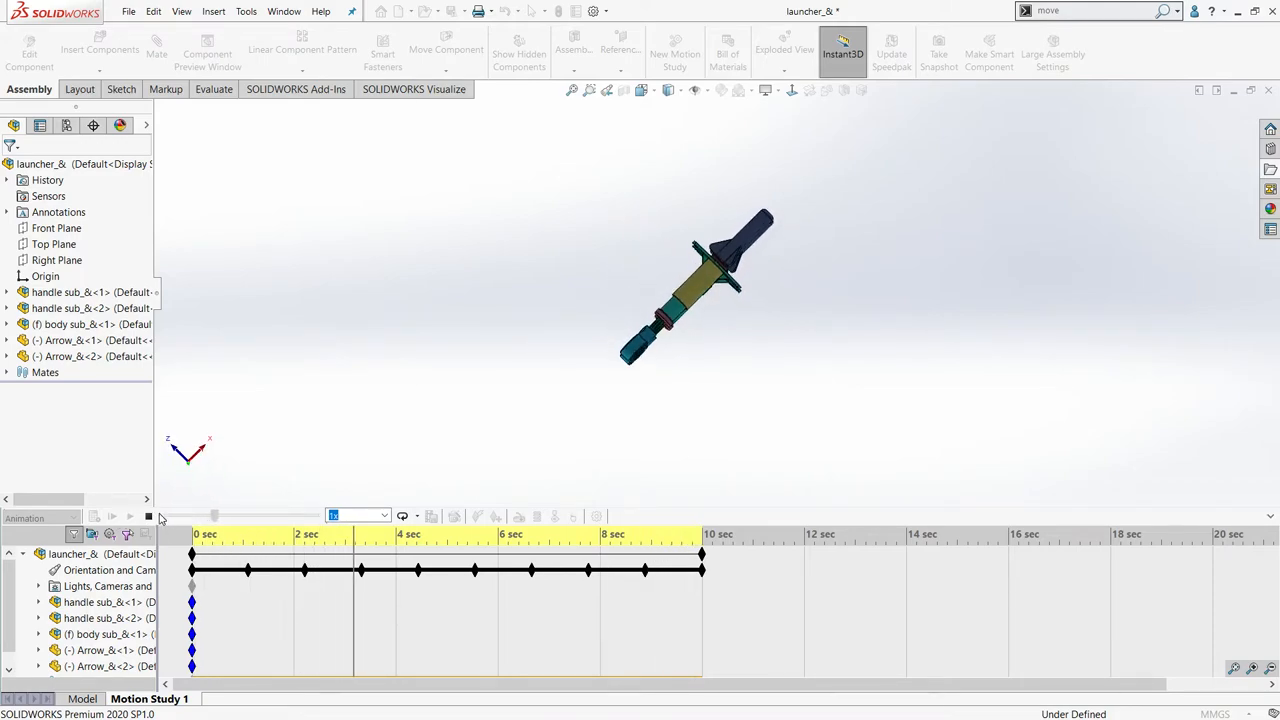
click(148, 516)
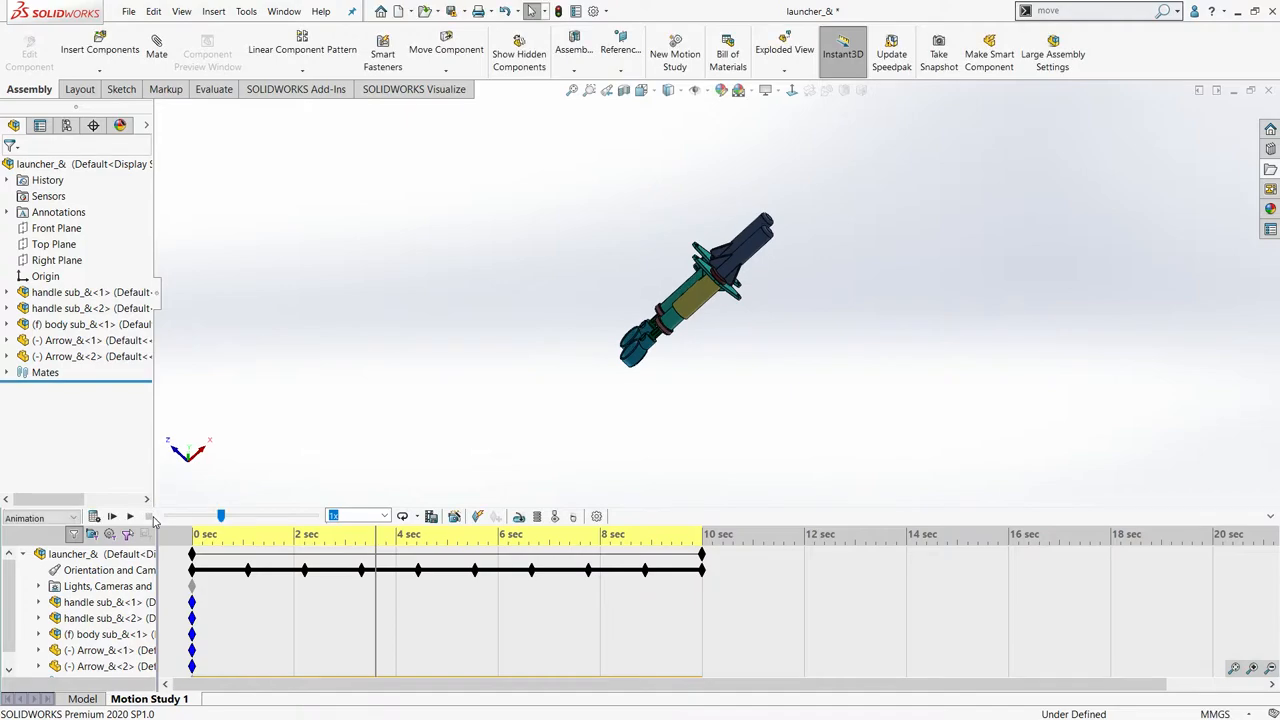
- Define a replacement rotate-model animation with existing paths deleted, using 2 clockwise rotations about the Y-axis
click(455, 516)
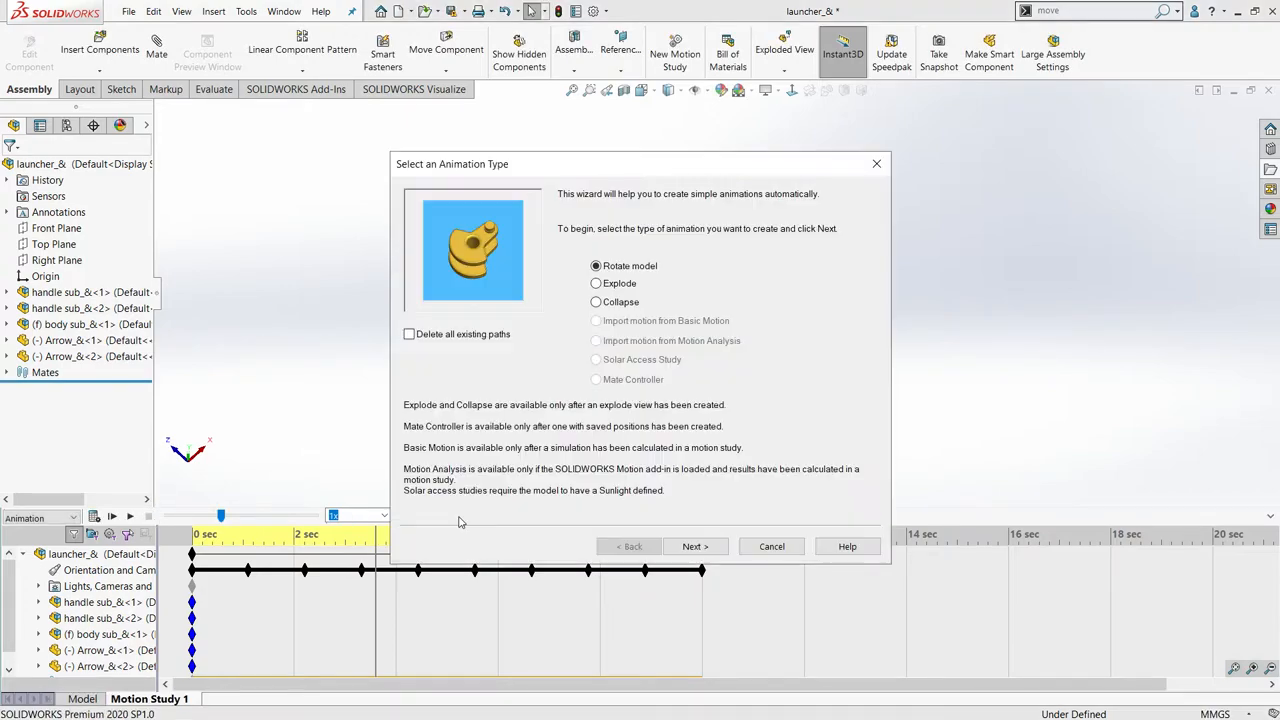
click(410, 338)
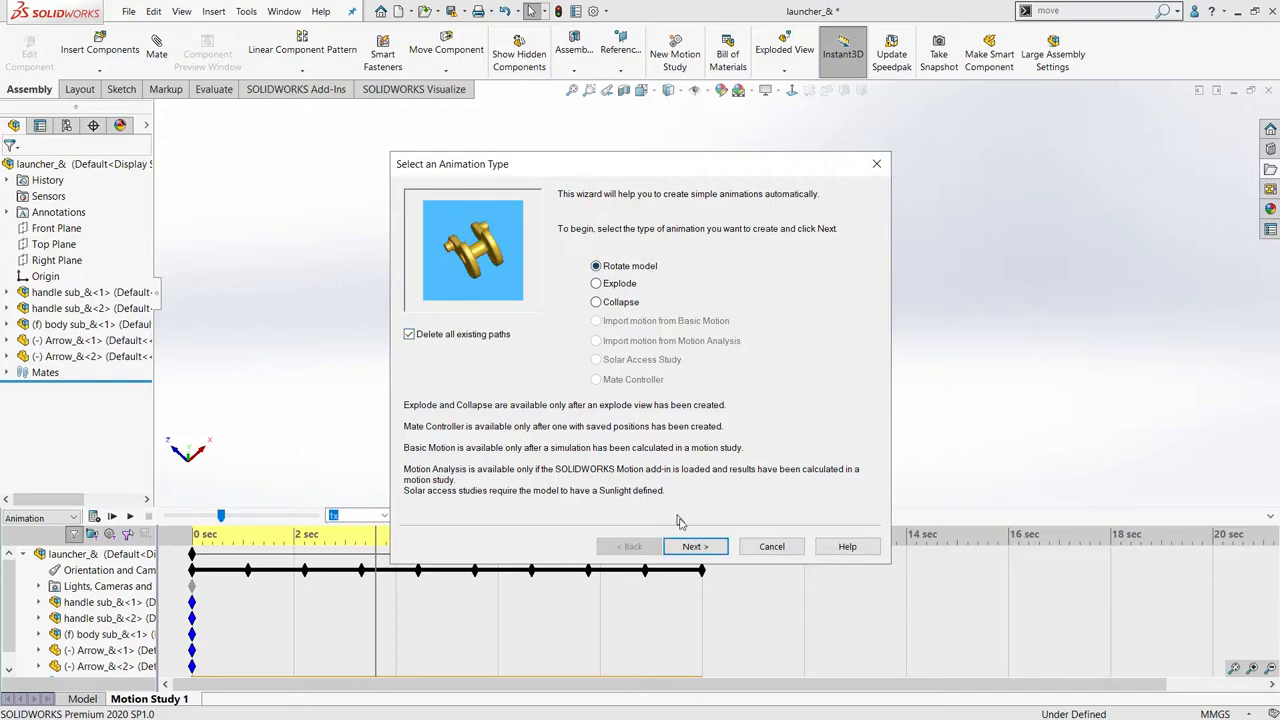
click(695, 547)
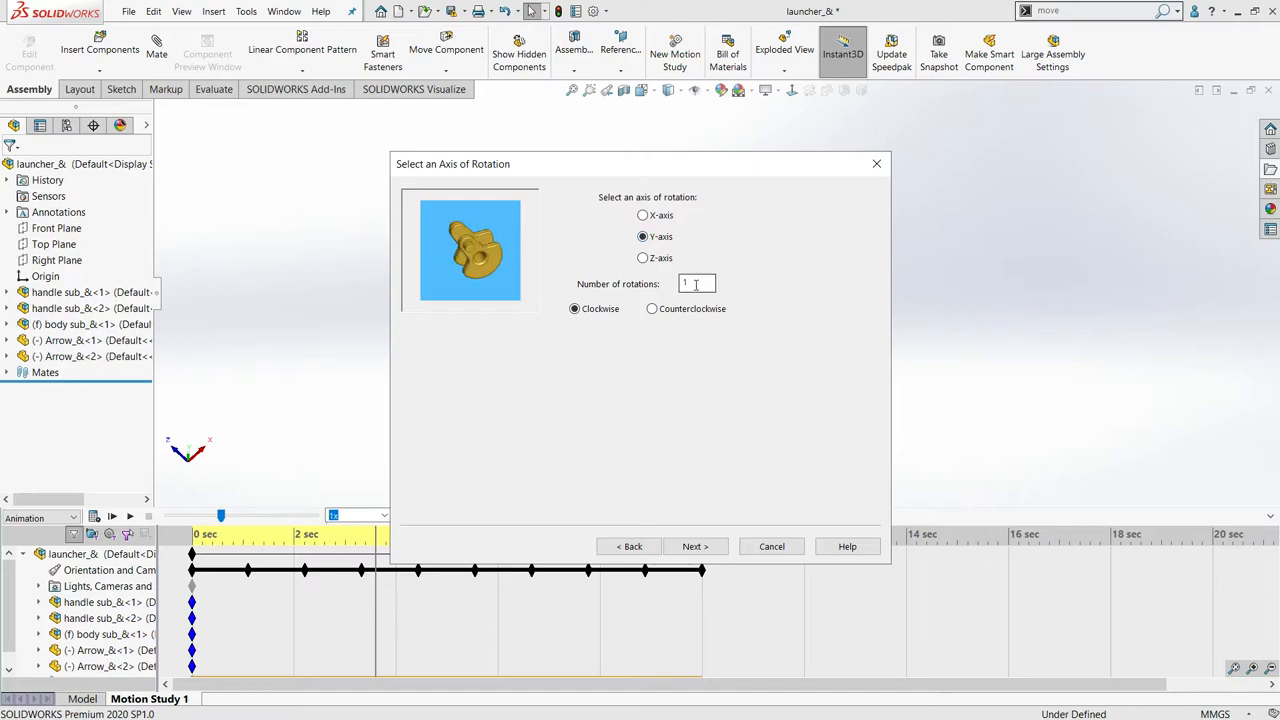
drag(696, 285, 668, 286)
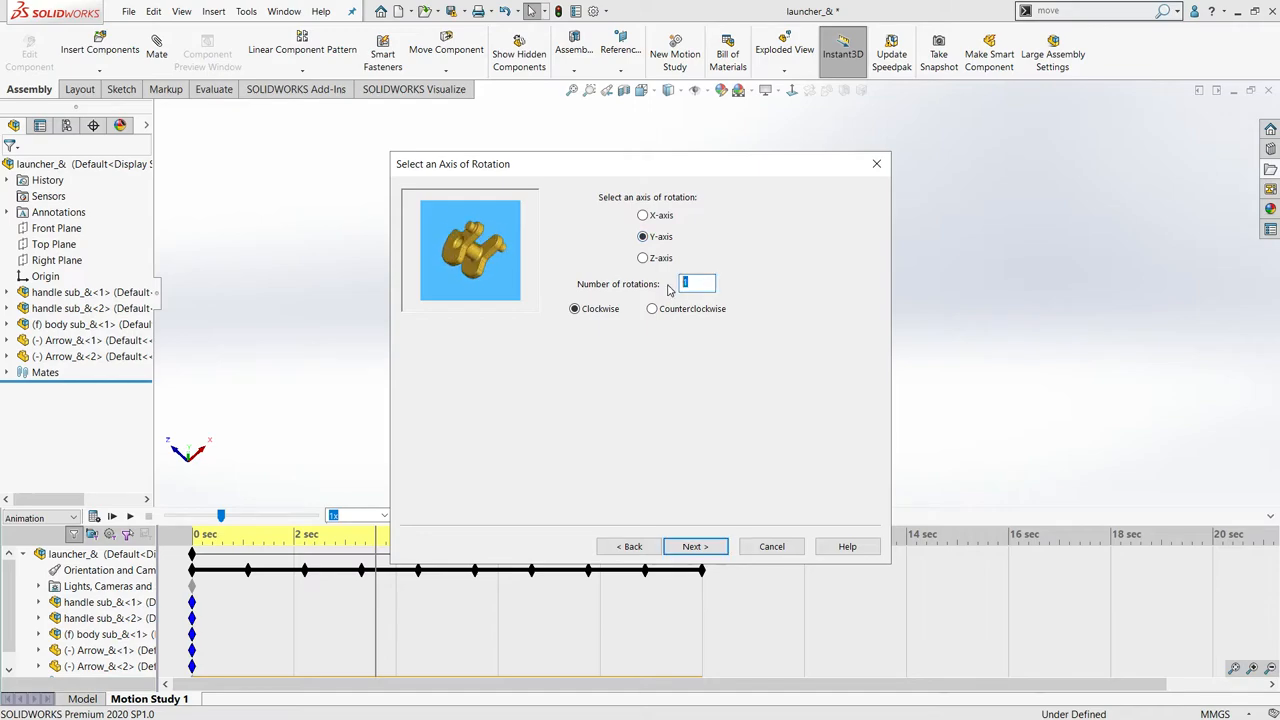
click(706, 547)
- Generate the Y-axis rotation with a 10-second duration and start time 0, and play back part of it
drag(712, 296, 659, 306)
text(0)
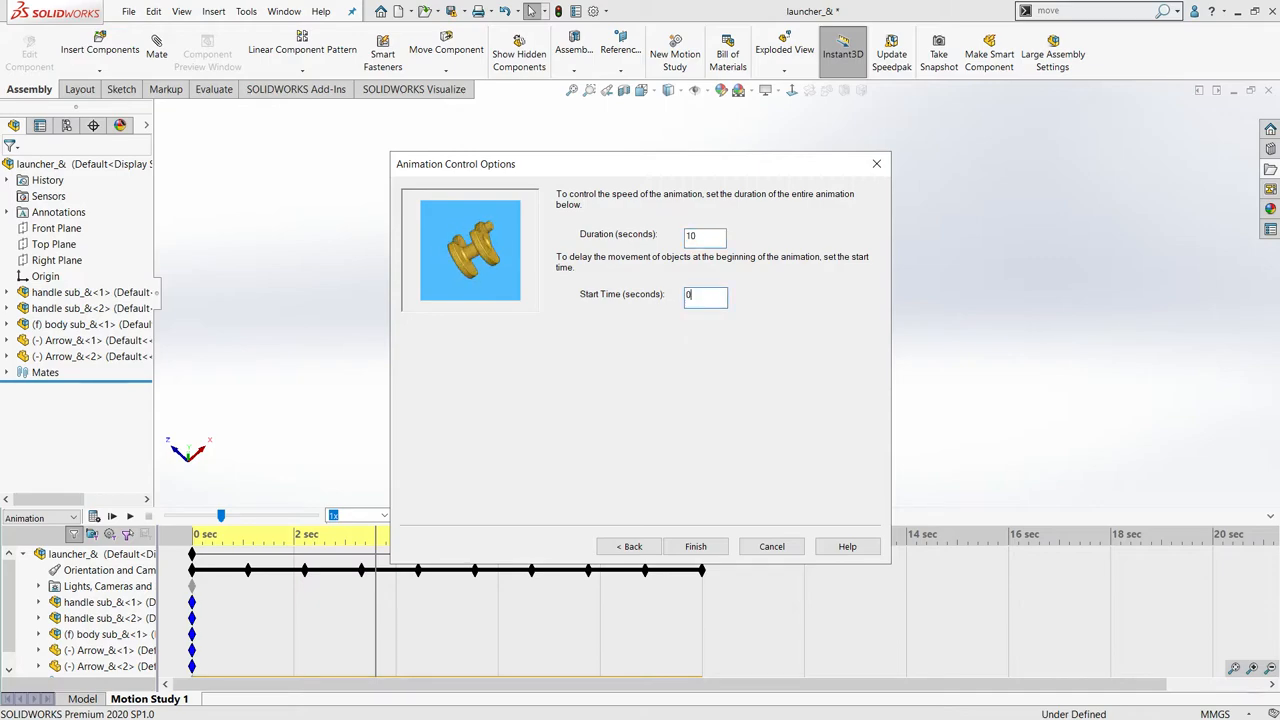
click(695, 547)
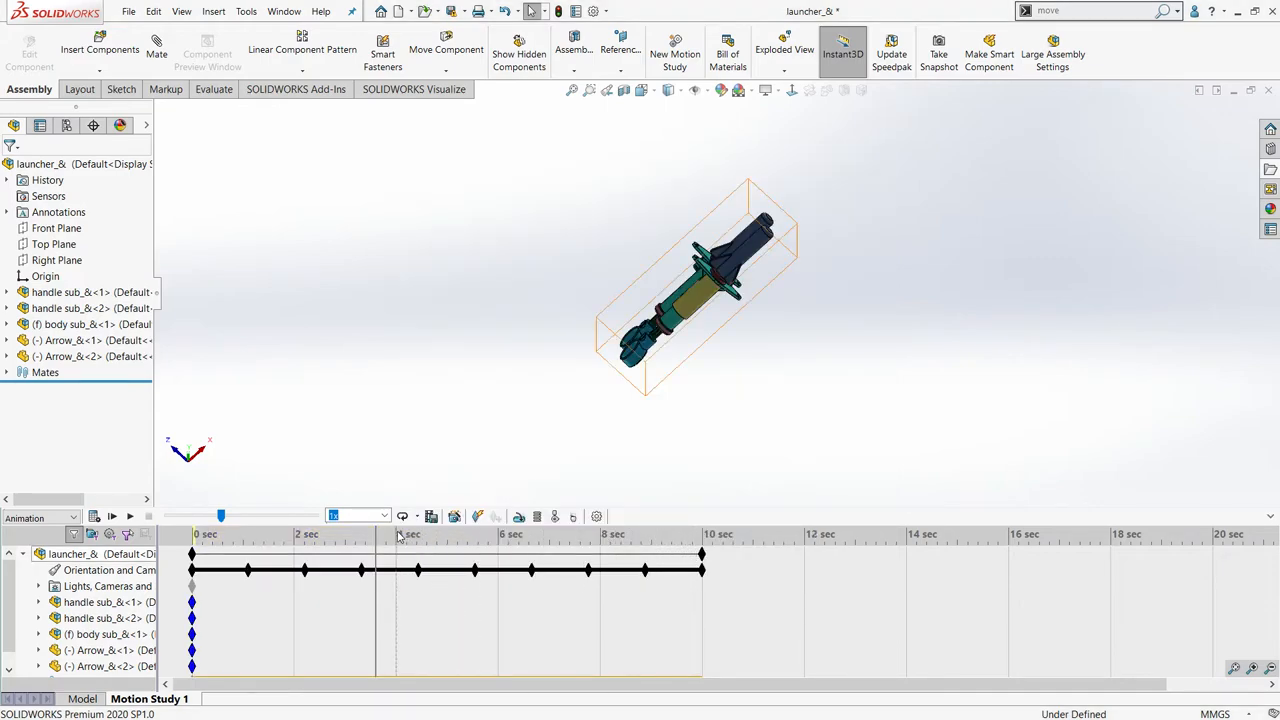
click(112, 516)
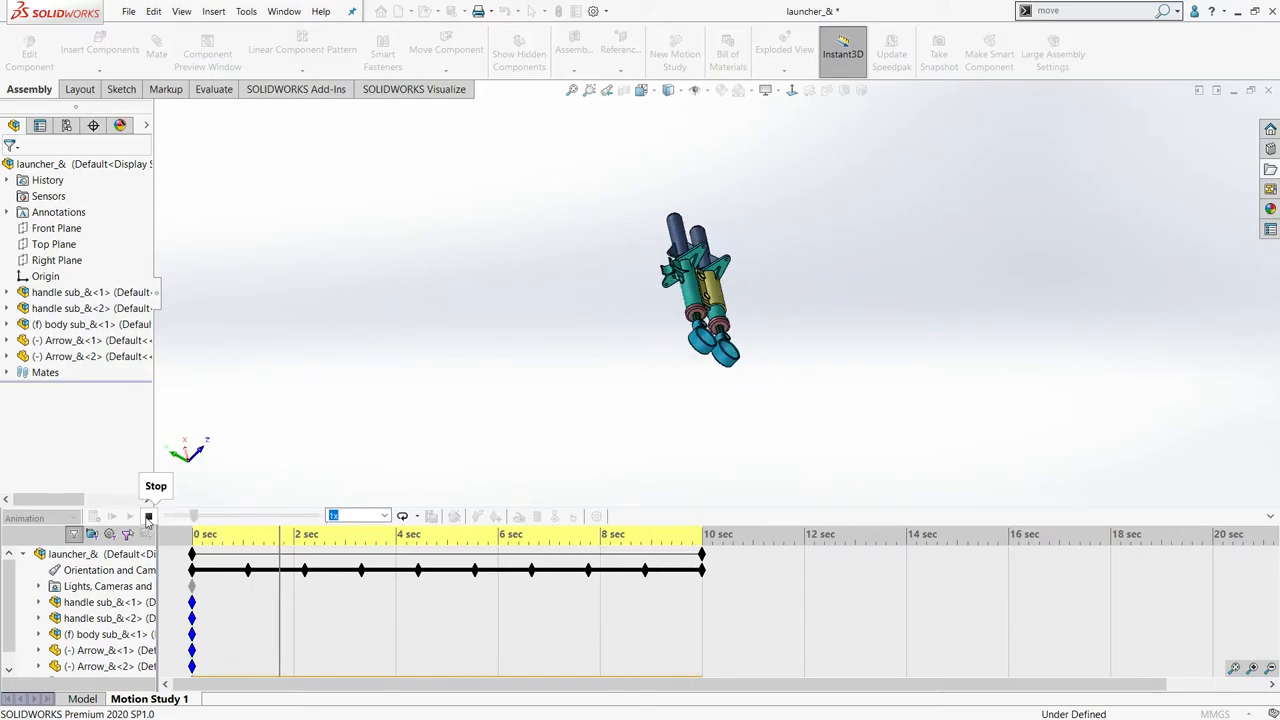
click(148, 516)
- Add an explode animation starting at 0 seconds with a 5-second duration, keeping the existing paths, and play it back
key(ctrl+7)
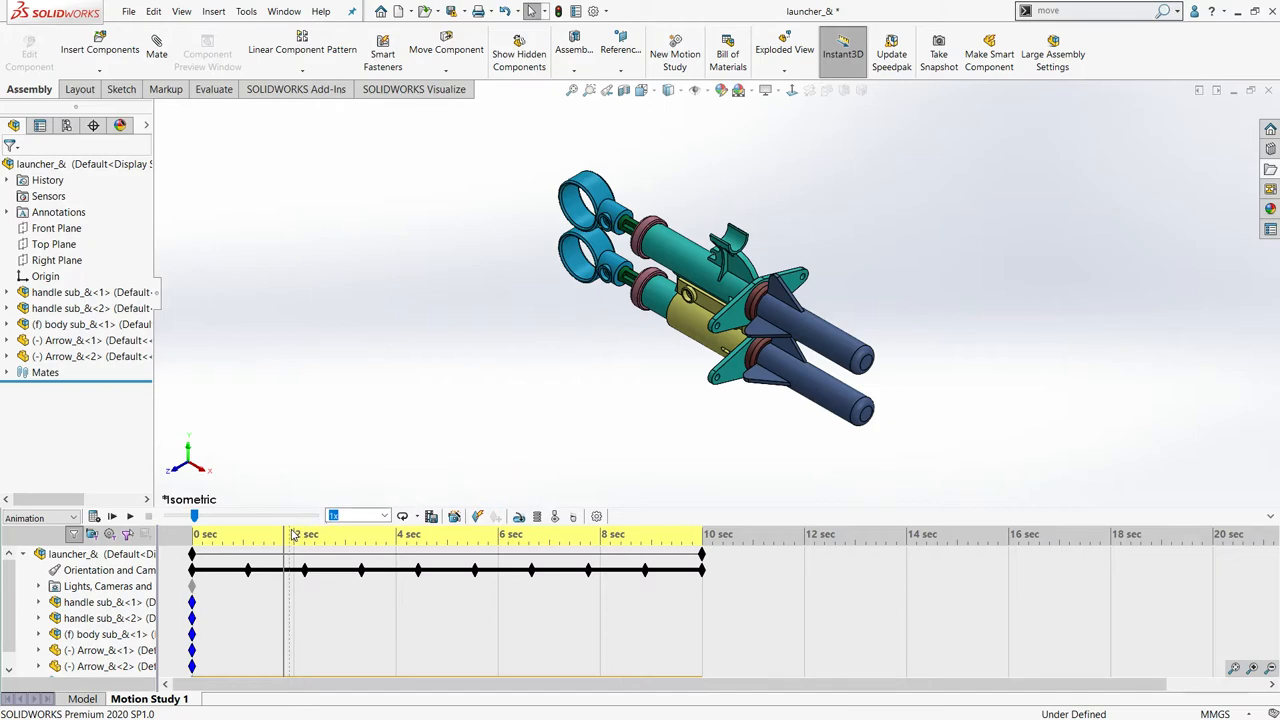
click(454, 516)
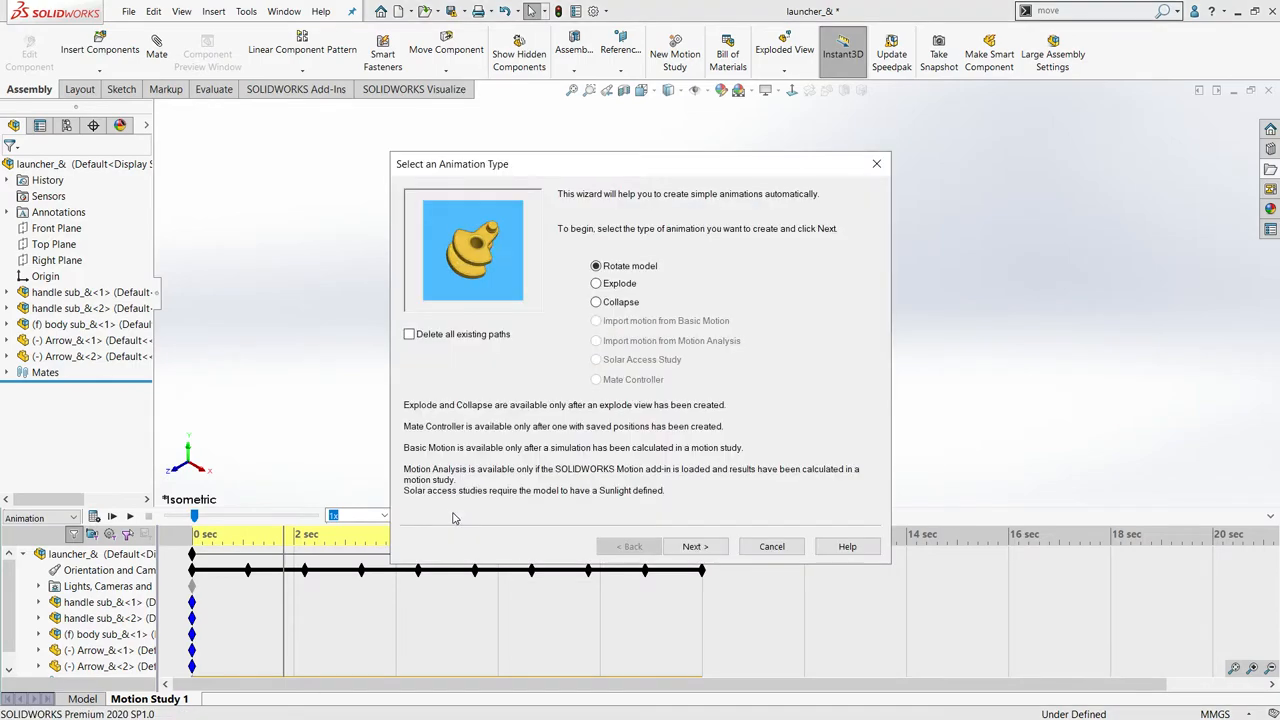
click(621, 288)
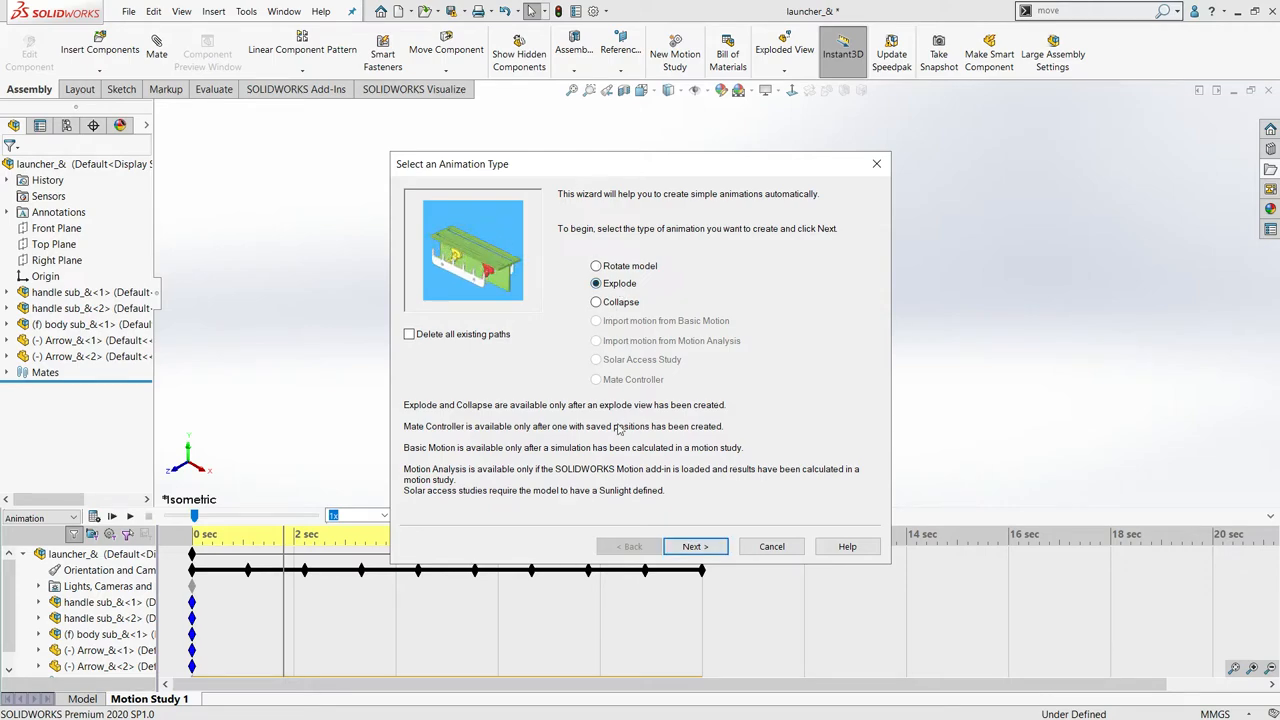
click(690, 548)
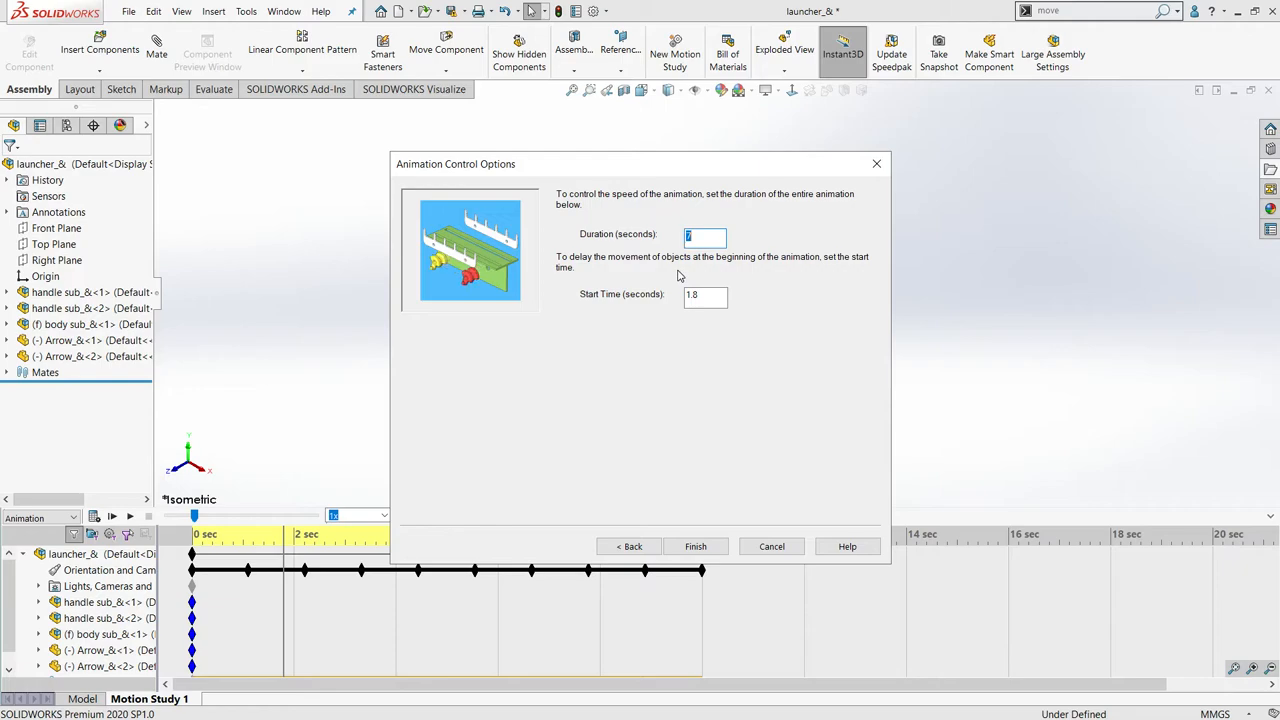
key(Tab)
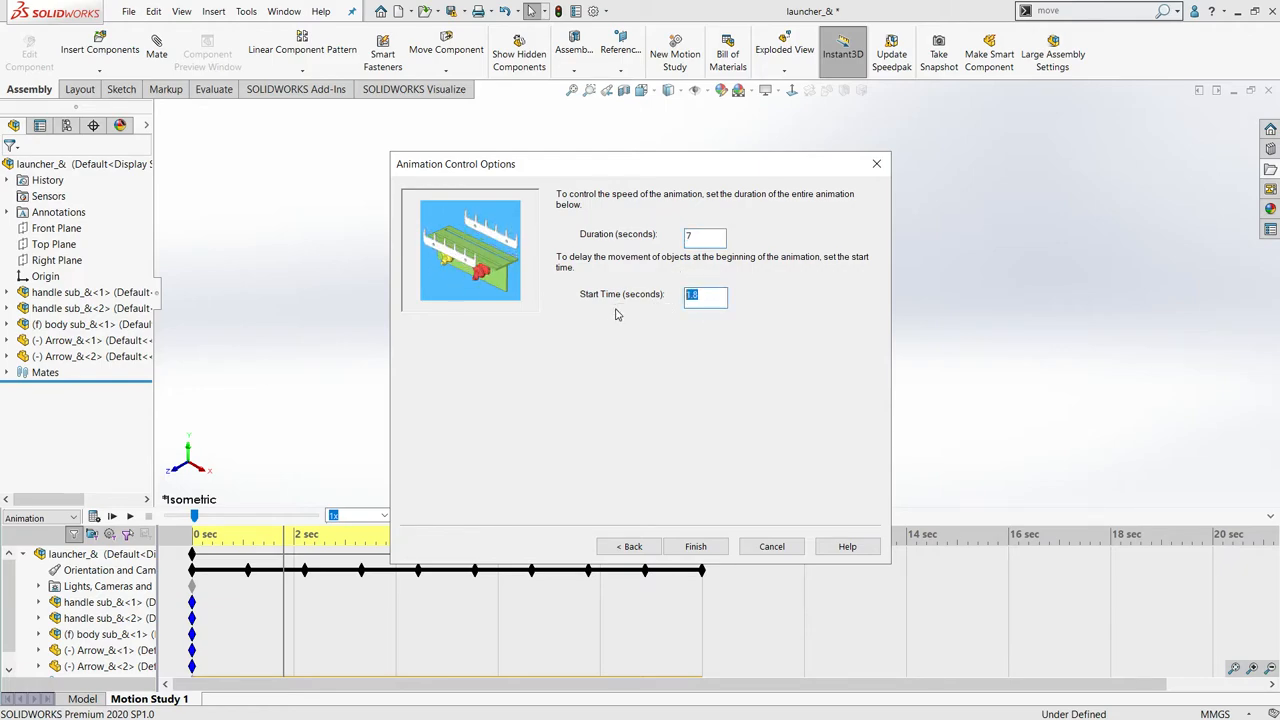
click(715, 238)
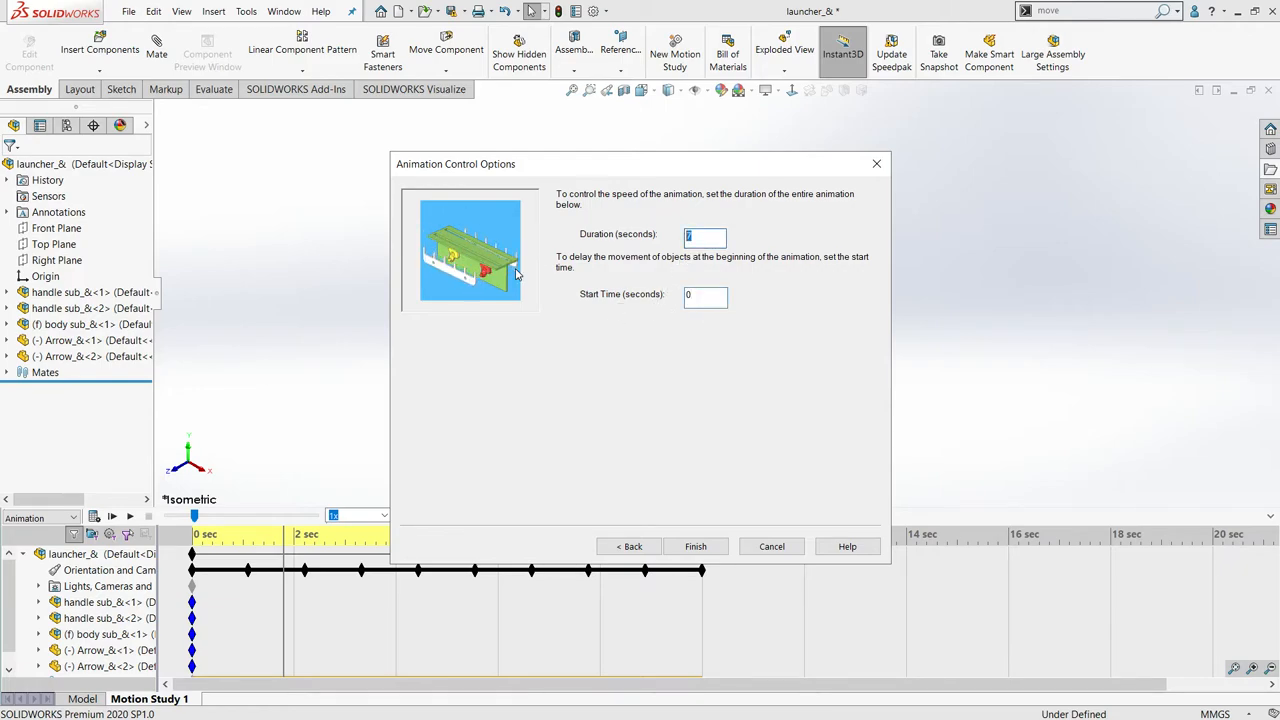
click(697, 547)
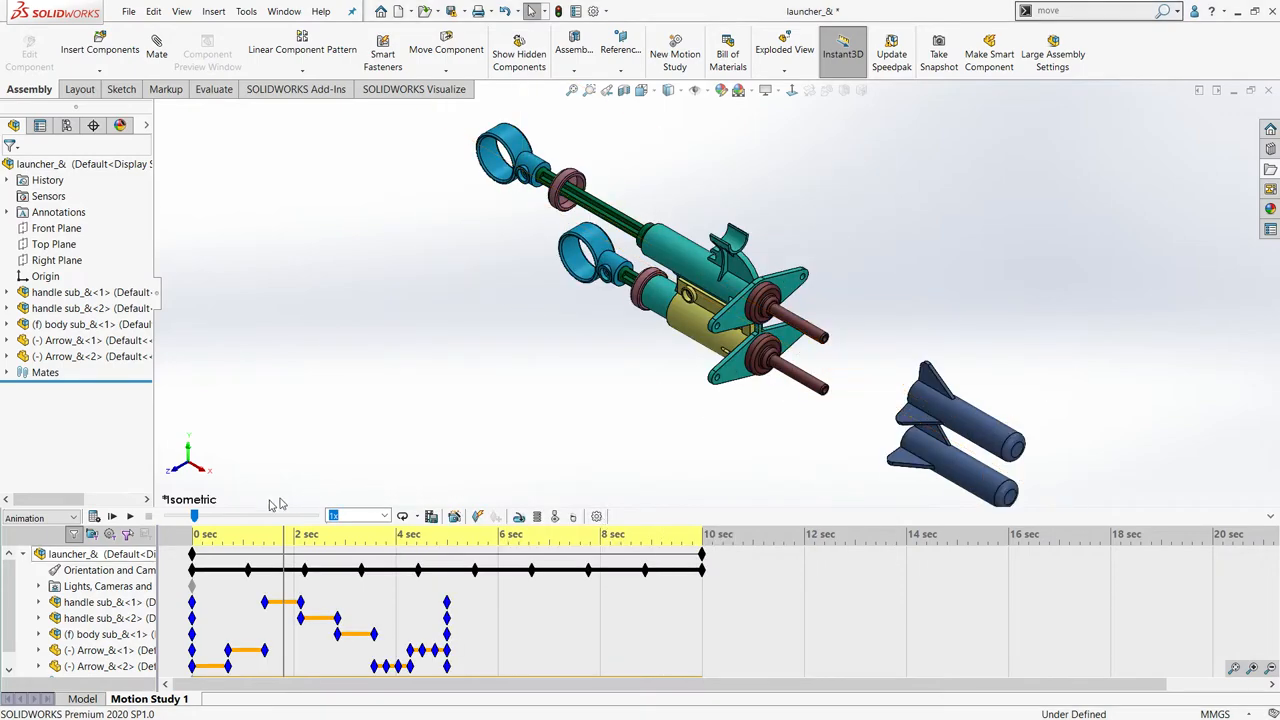
click(112, 516)
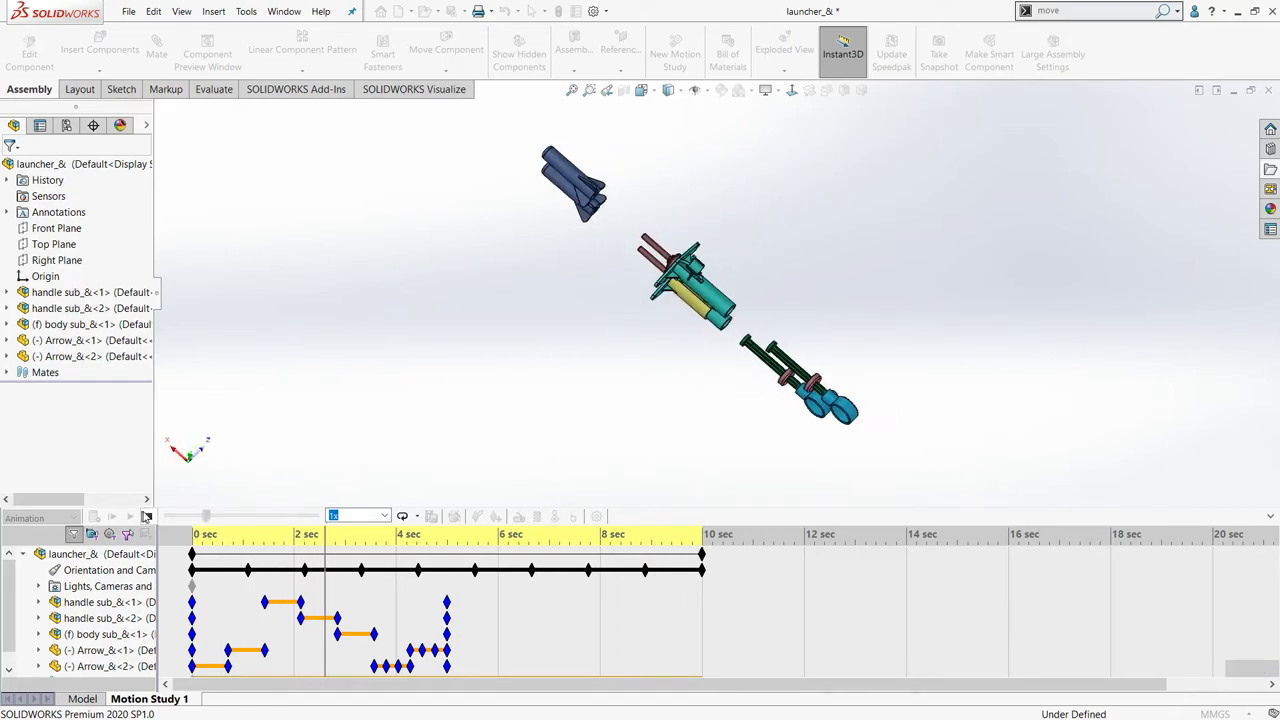
click(148, 517)
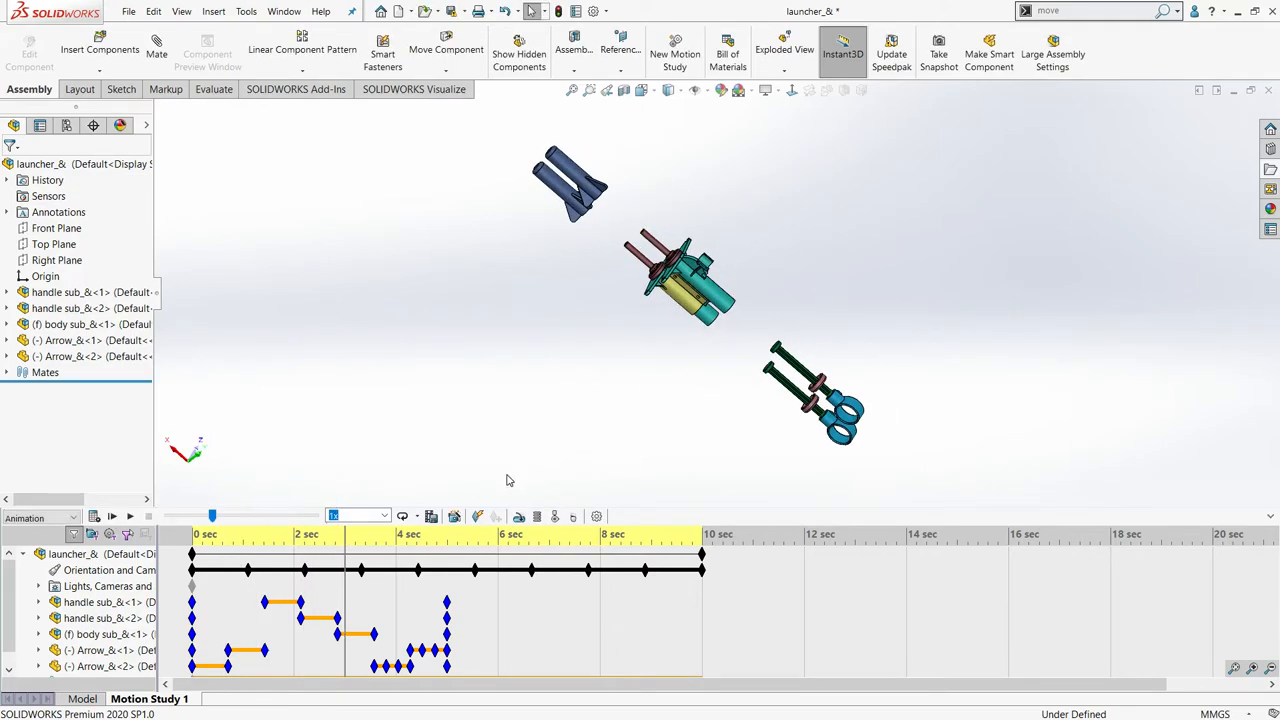
- Add a collapse animation starting at 5 seconds with a 5-second duration, keeping the existing paths, and play it back
click(453, 516)
click(618, 303)
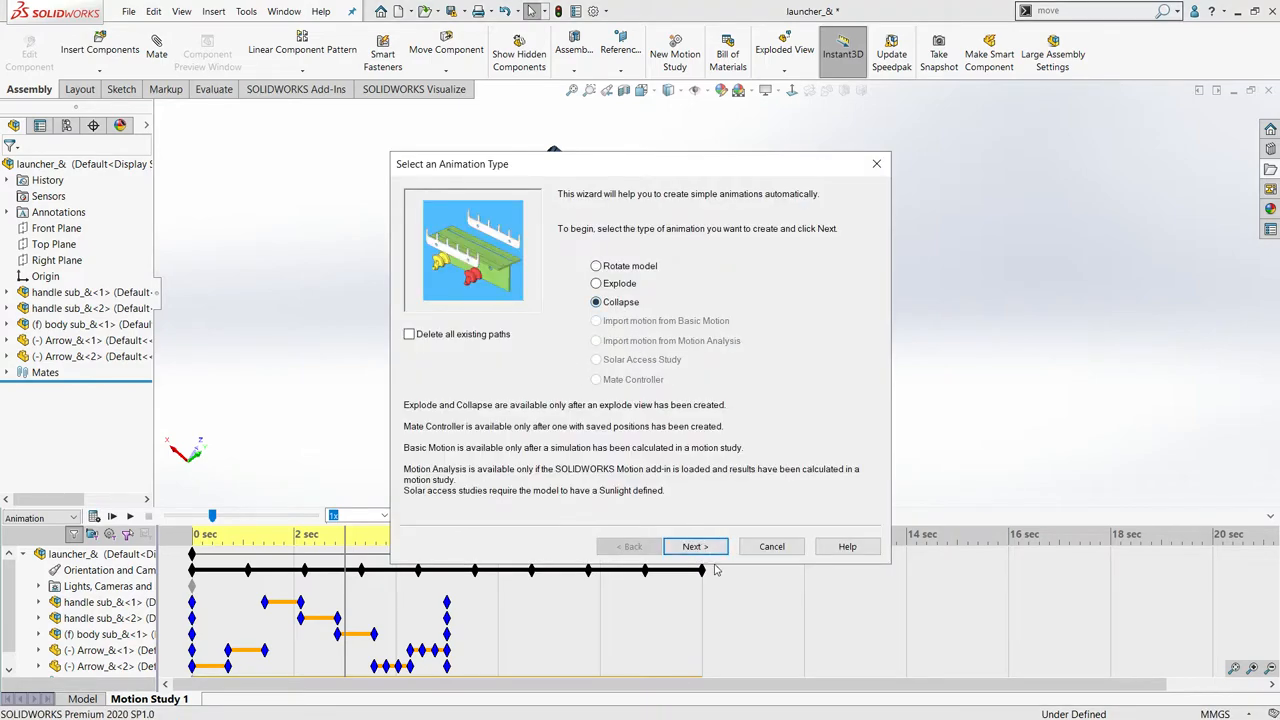
click(697, 548)
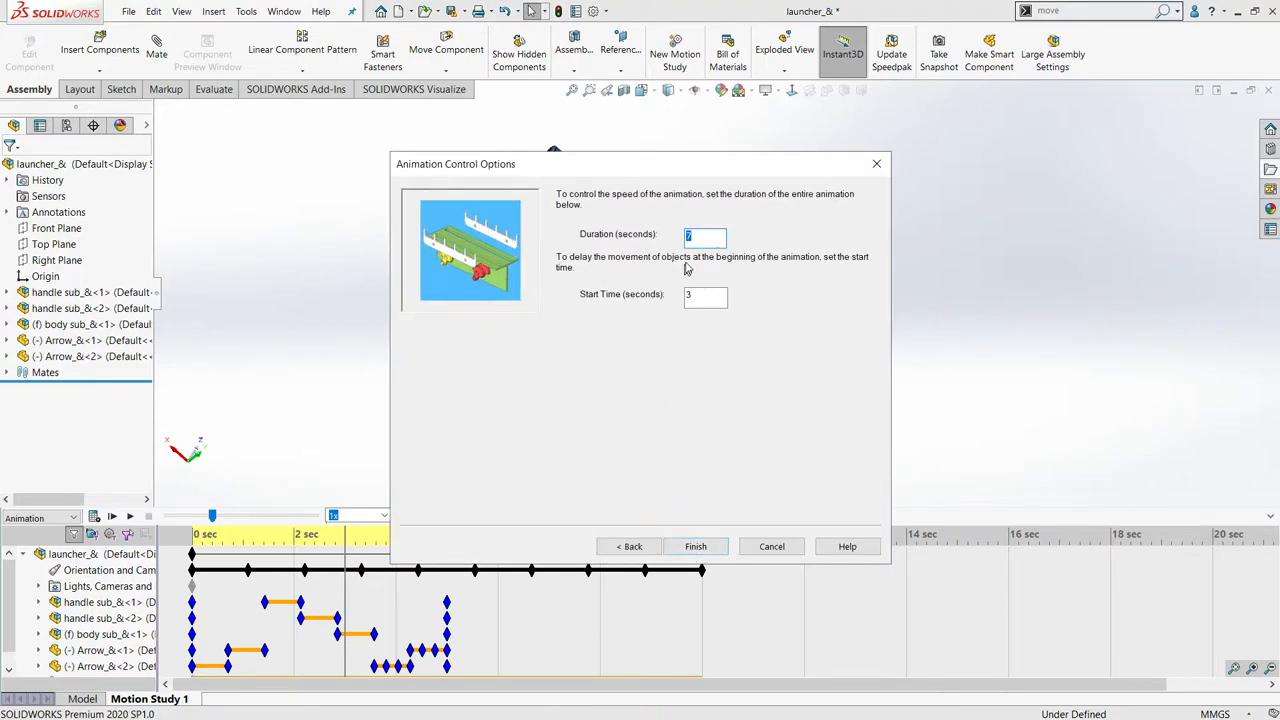
text(5)
drag(712, 241, 677, 246)
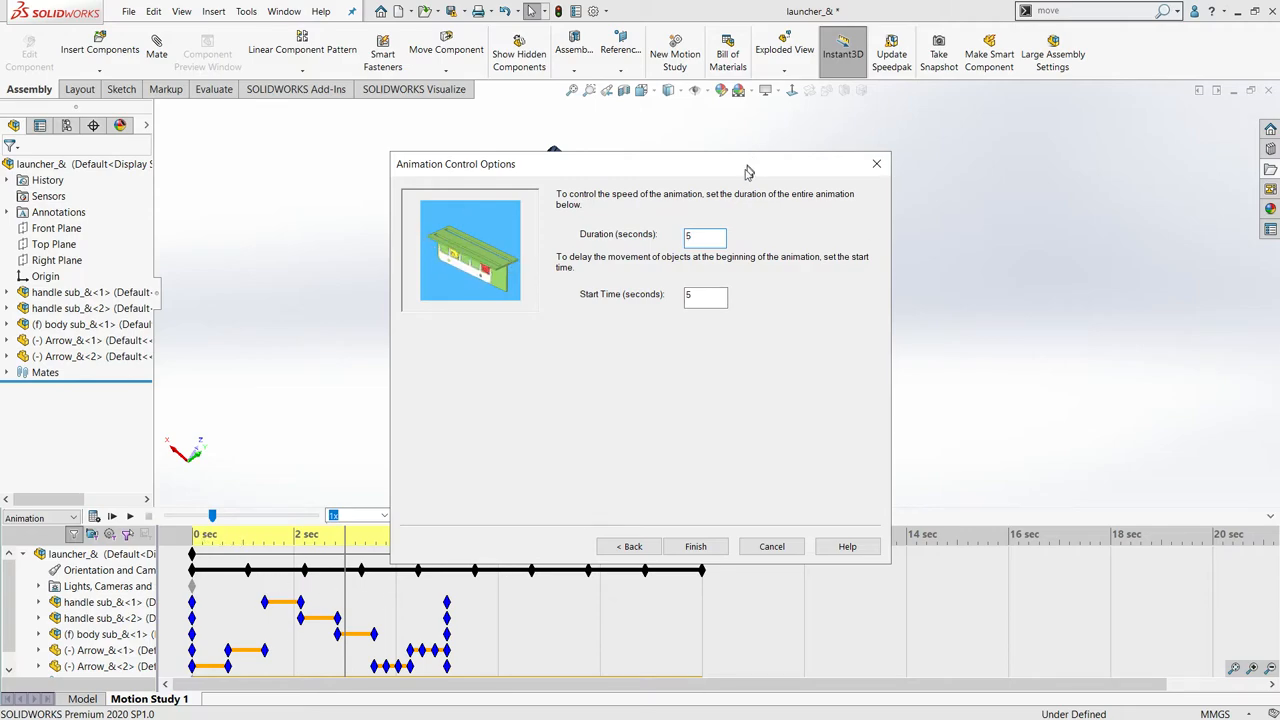
drag(745, 172, 668, 76)
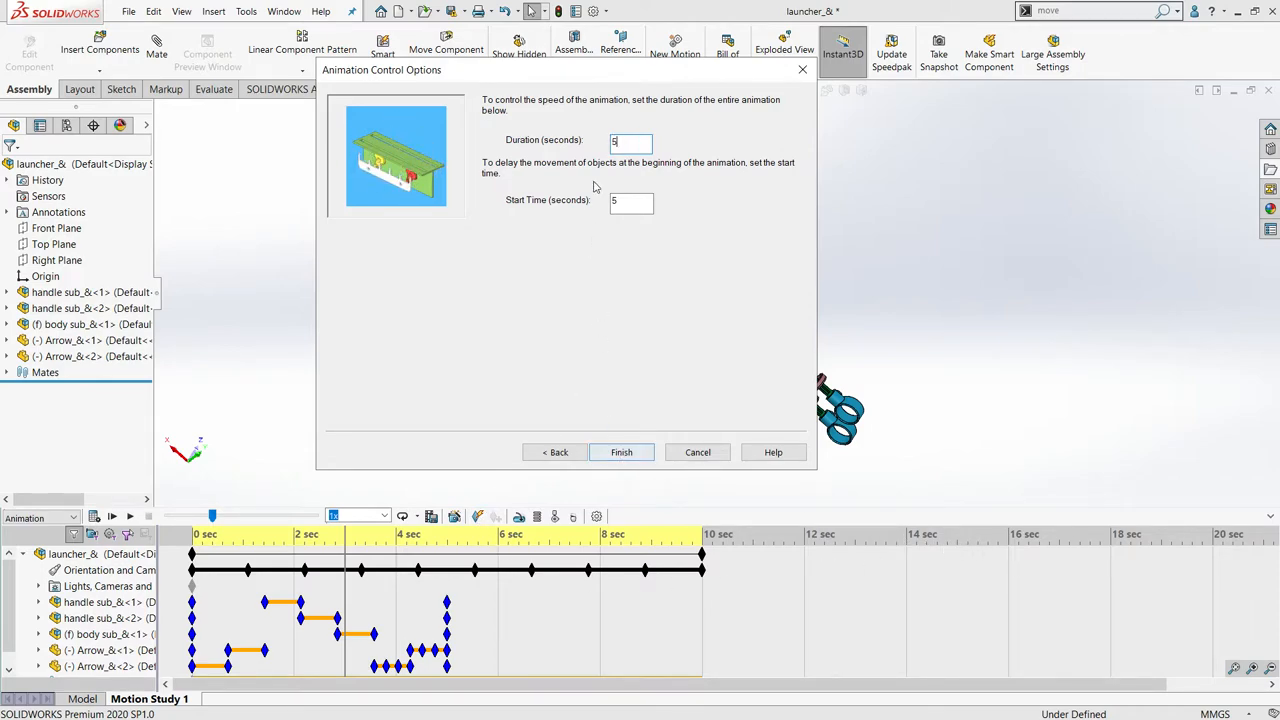
click(621, 452)
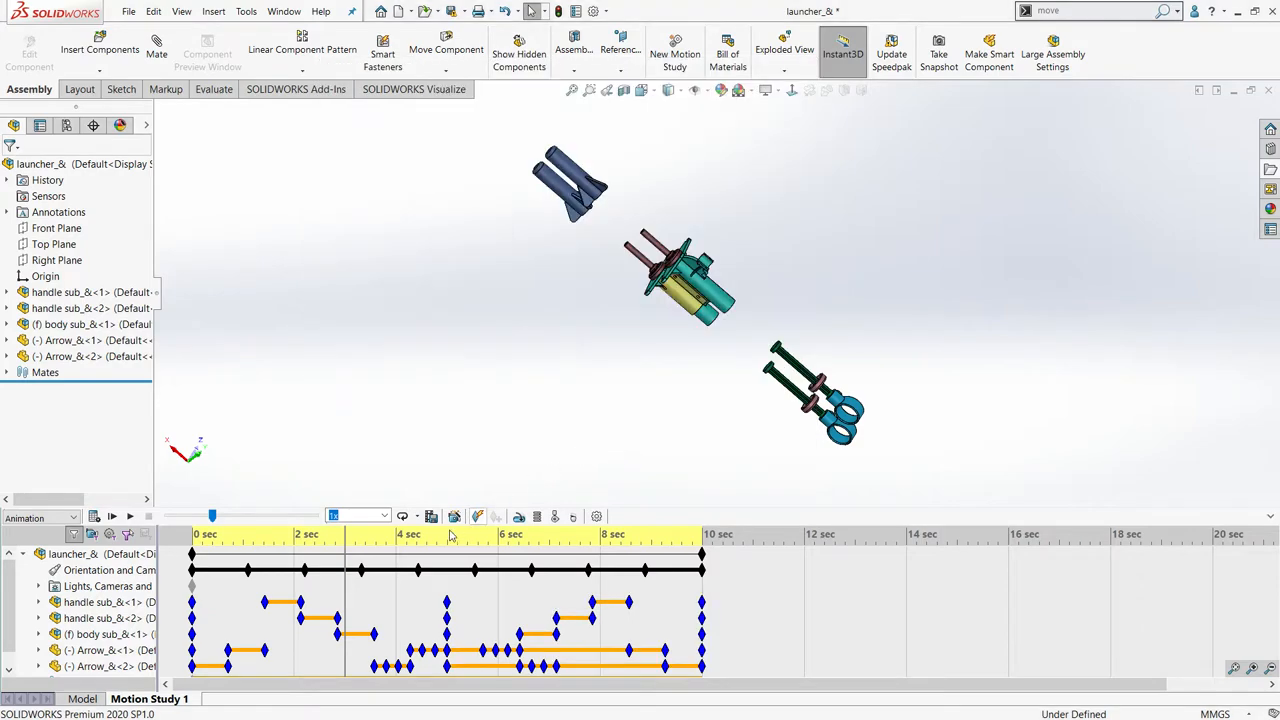
click(112, 517)
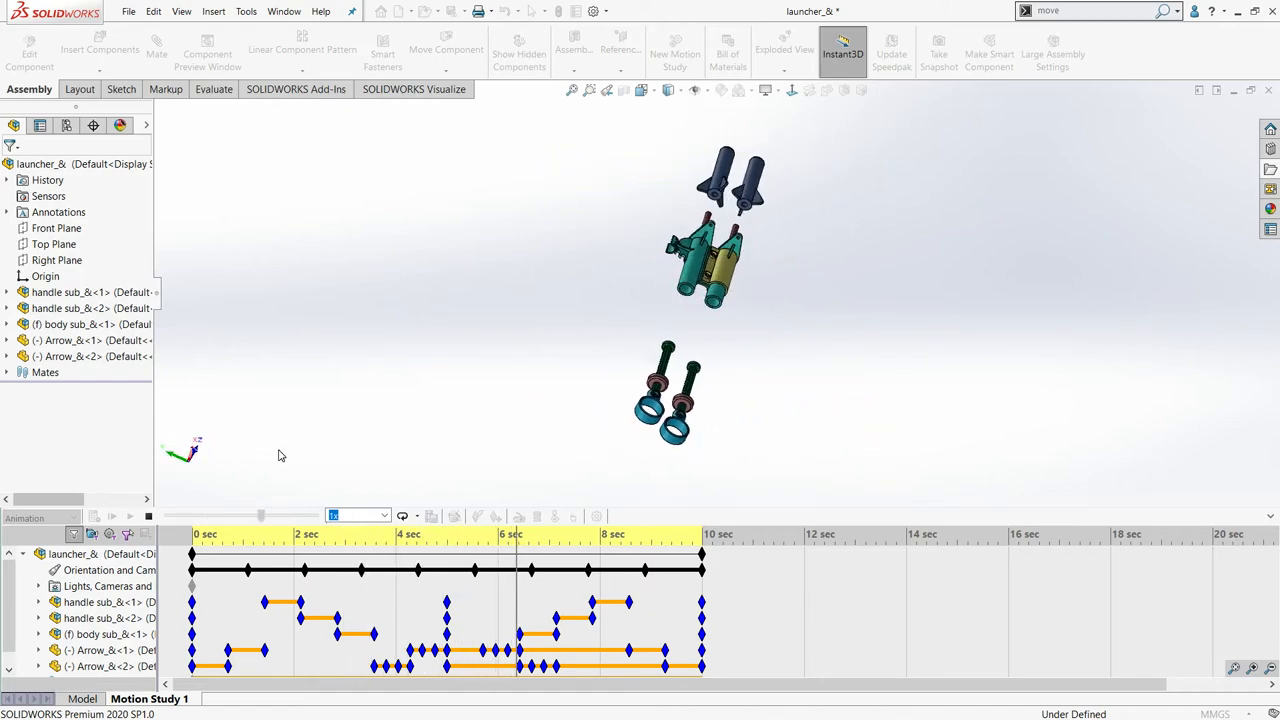
click(149, 517)
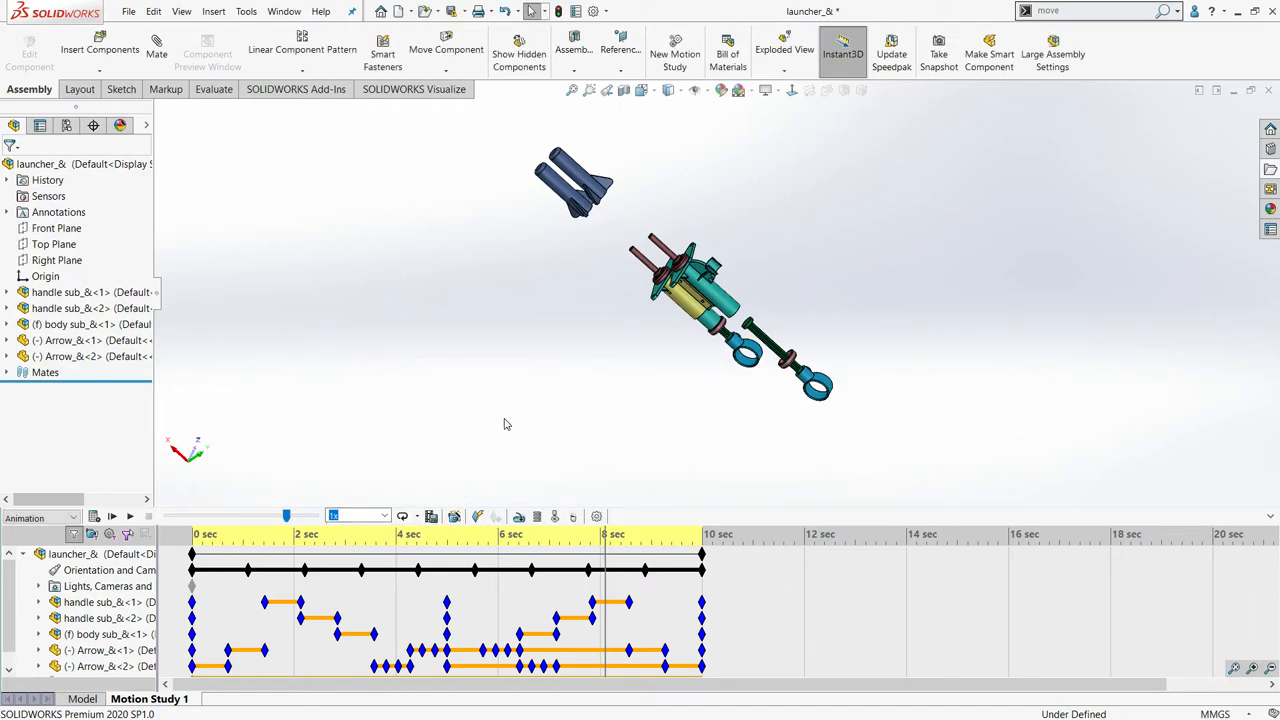
- Switch to the open Sorter assembly
key(ctrl+Tab)
click(658, 395)
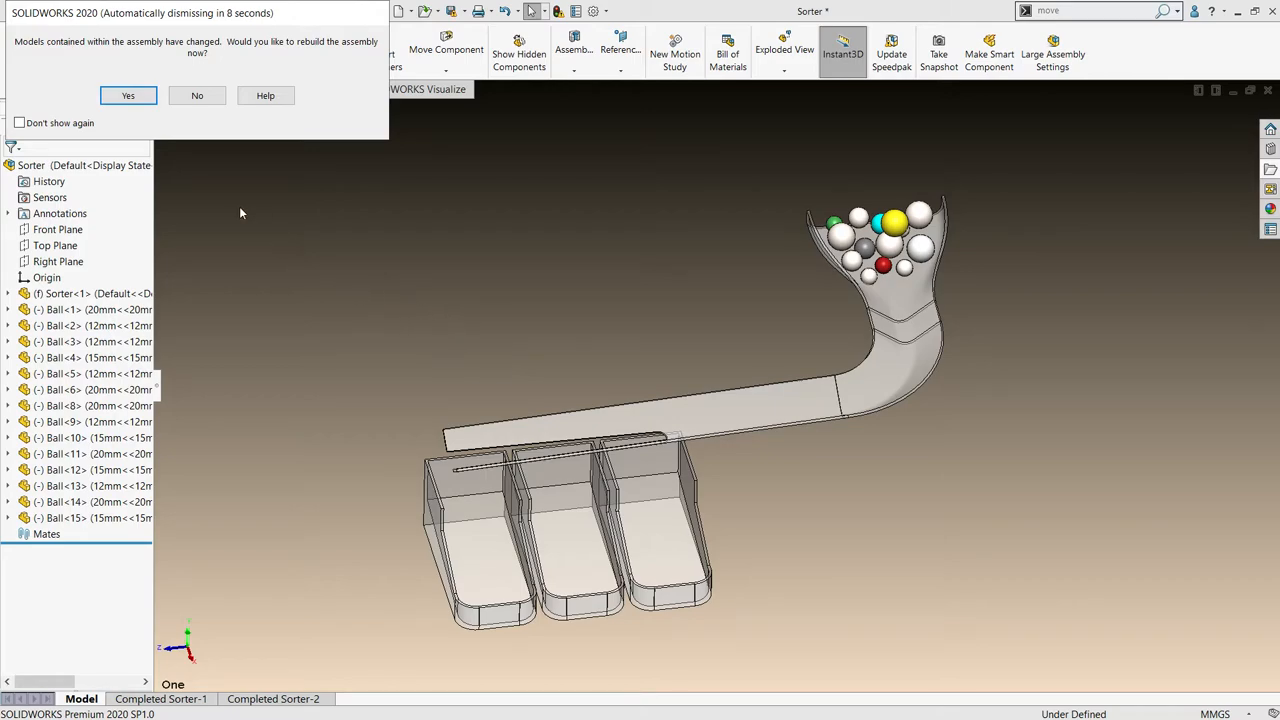
- Rebuild the Sorter assembly and create a new motion study with its type set to Basic Motion
click(128, 96)
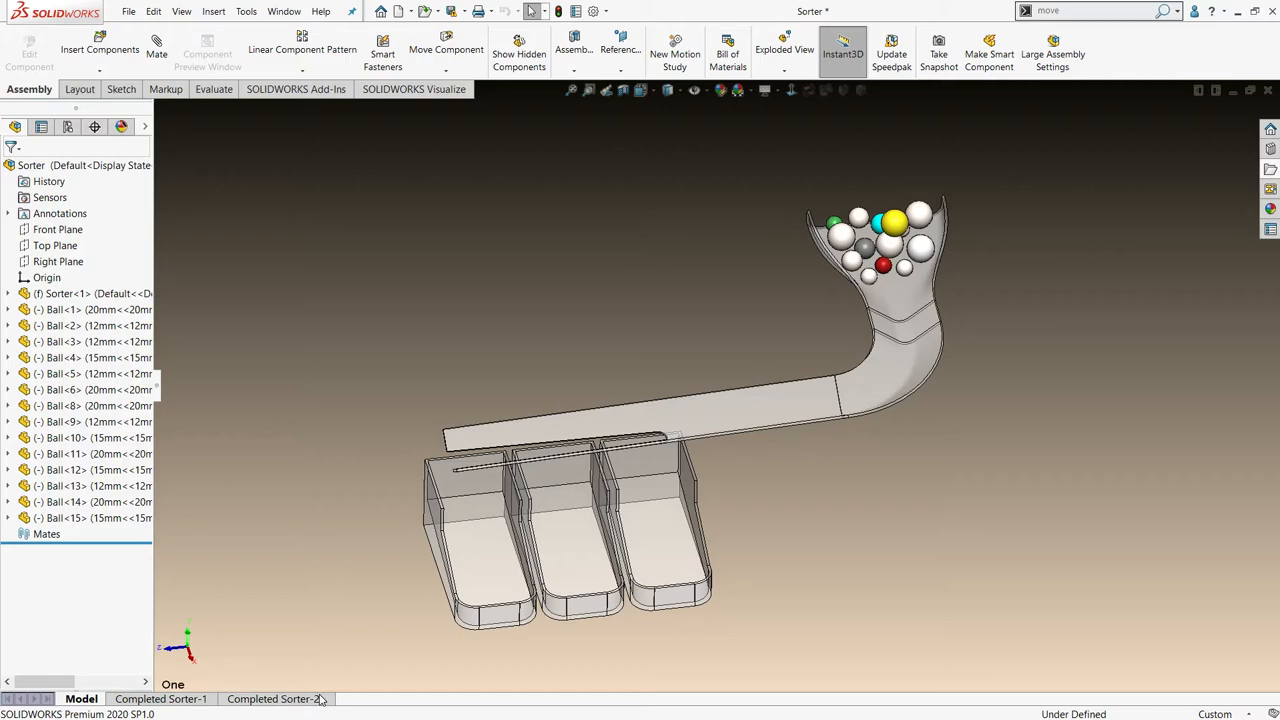
click(252, 699)
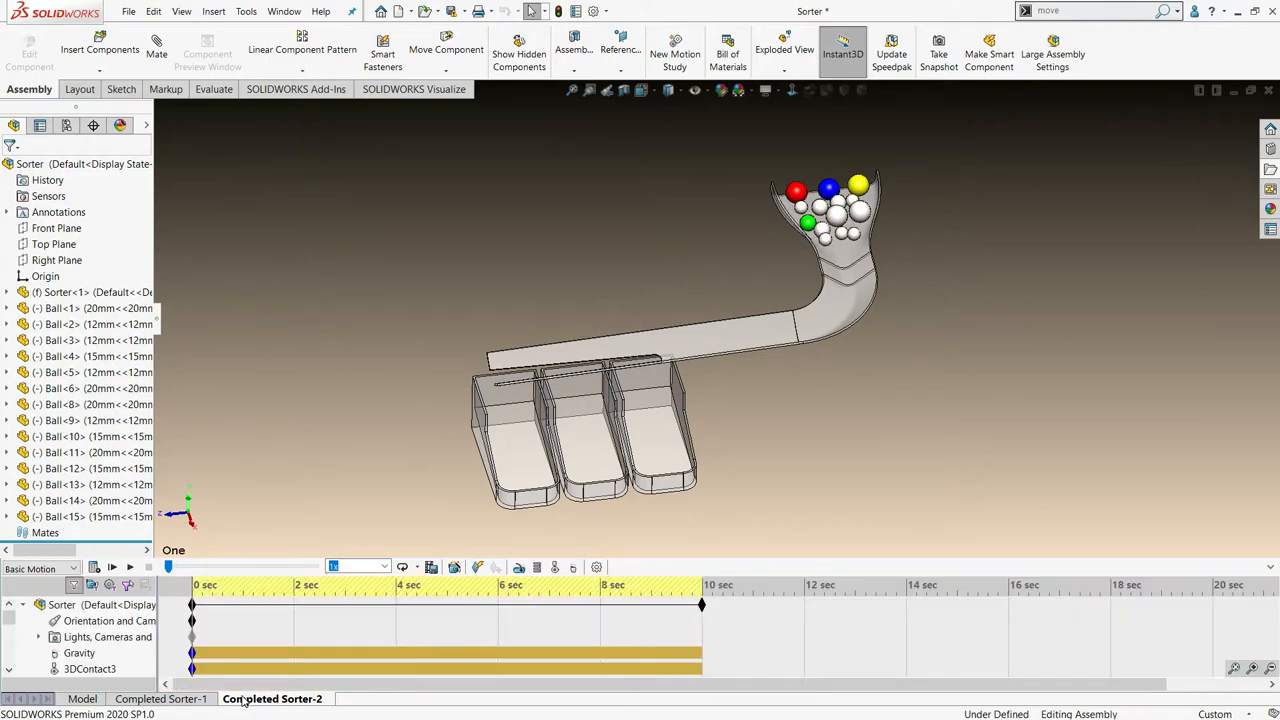
right_click(242, 700)
click(268, 668)
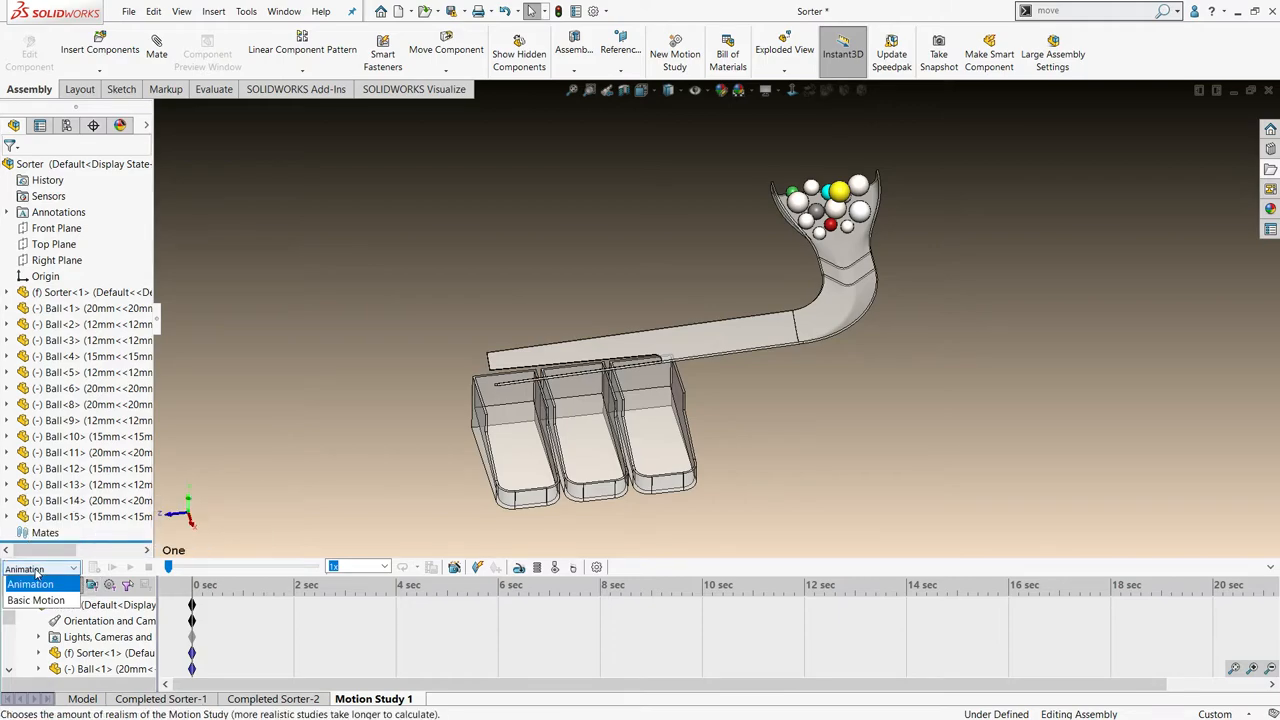
click(35, 569)
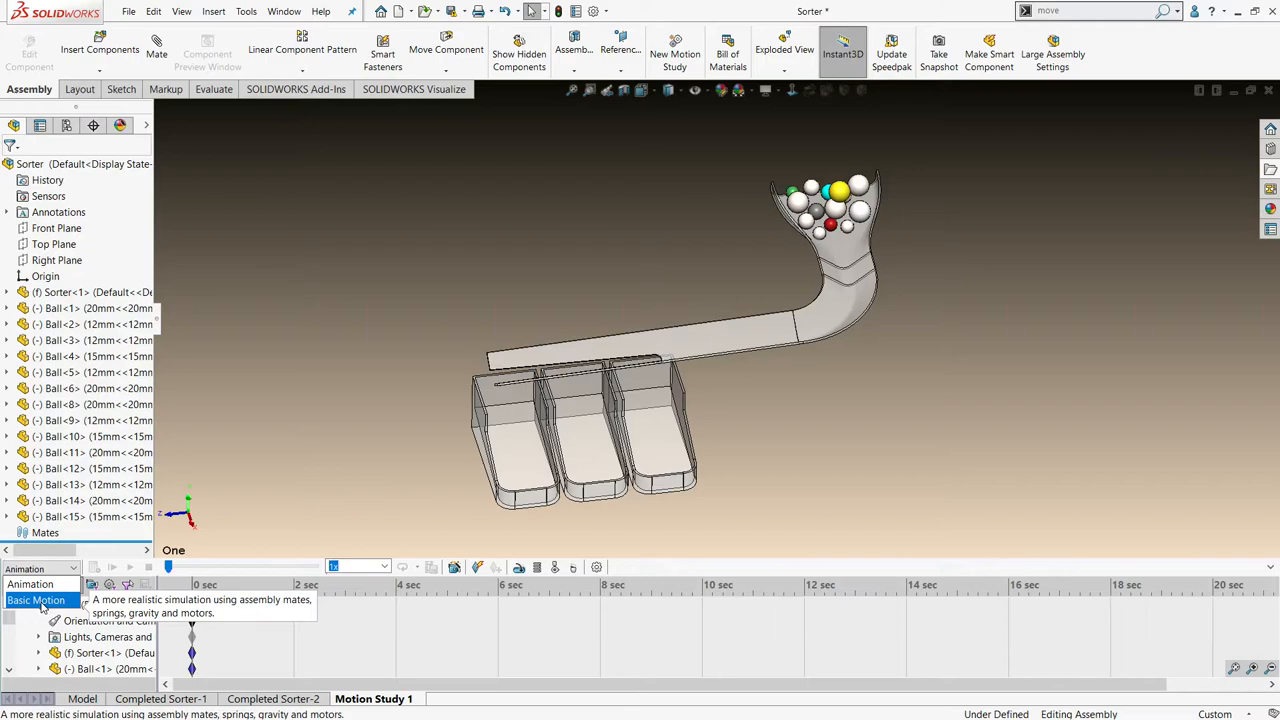
click(42, 606)
- Examine the sorter's ball-filled hopper, the slotted chute and the three bins from several angles
scroll(456, 469, up, 3)
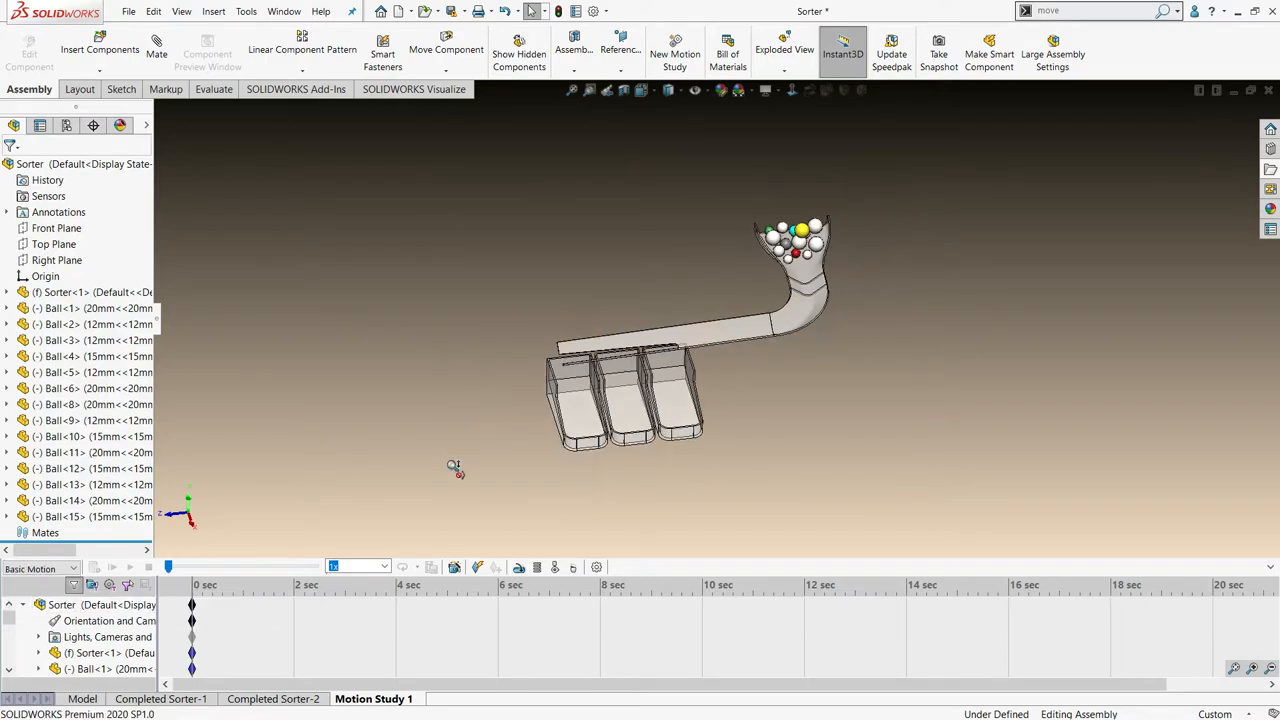
scroll(458, 468, down, 2)
scroll(963, 230, up, 2)
scroll(945, 233, down, 2)
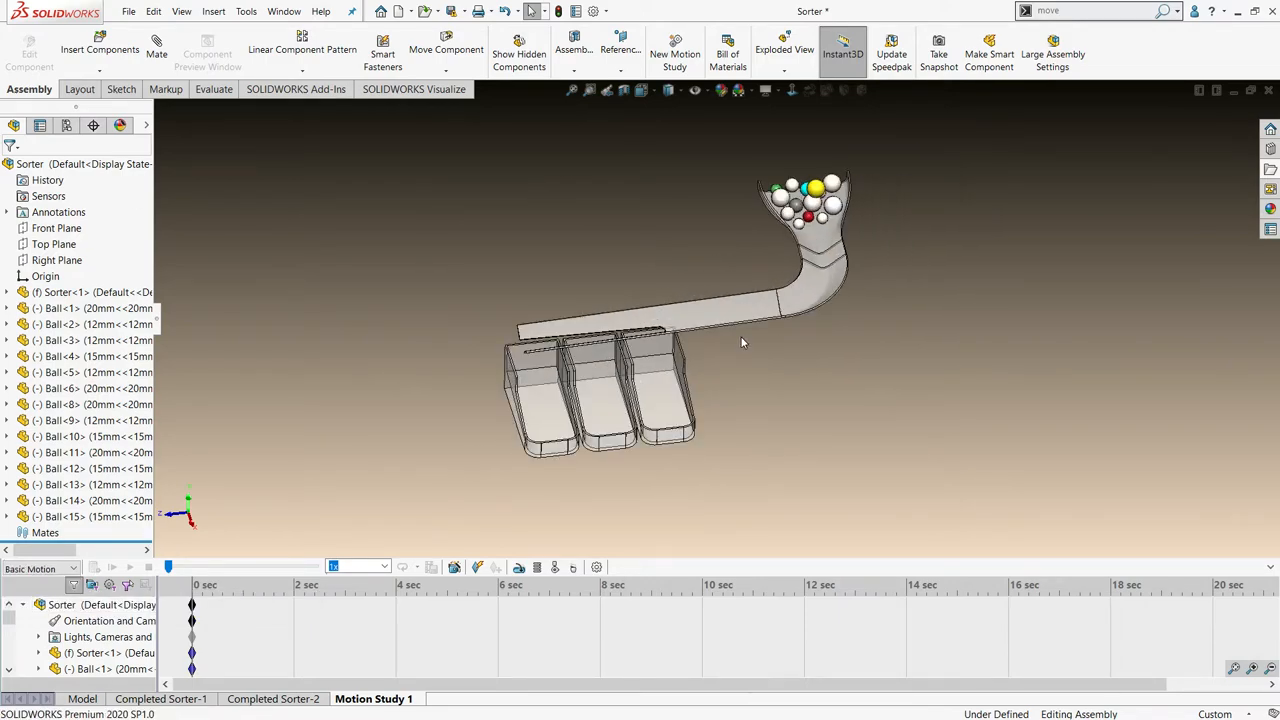
middle_drag(741, 341, 763, 477)
scroll(800, 258, down, 3)
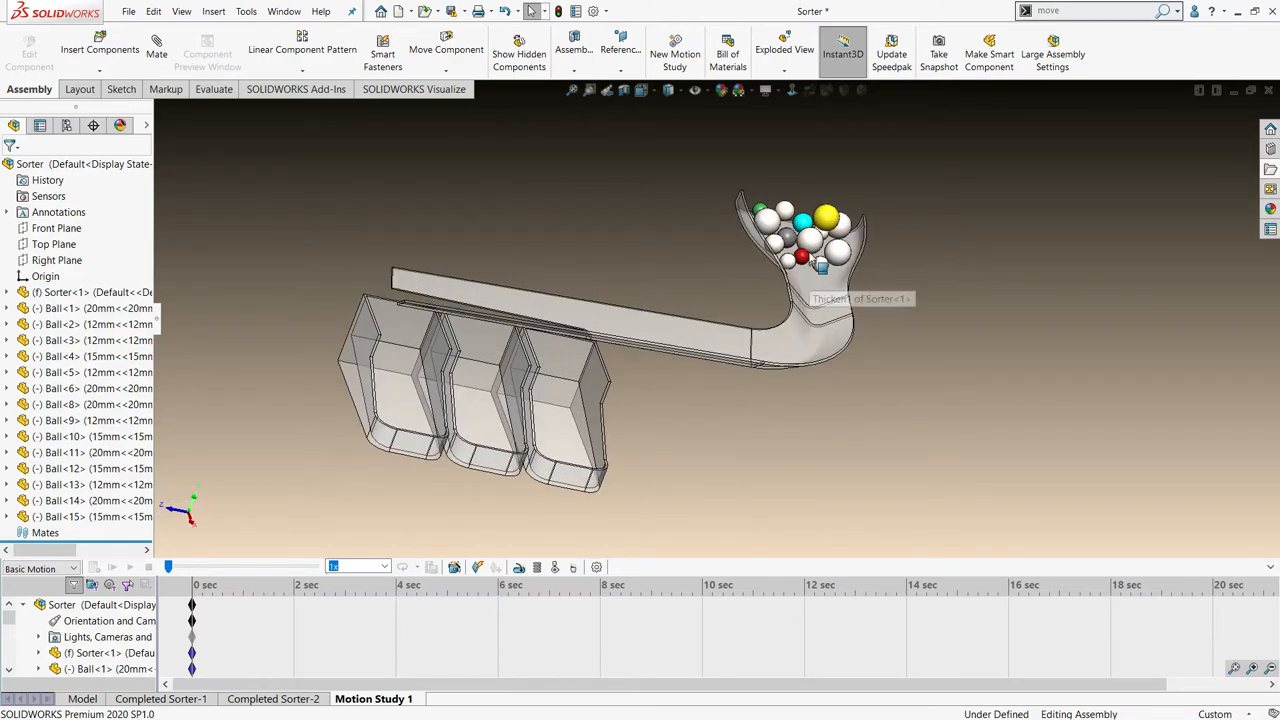
middle_drag(789, 256, 756, 264)
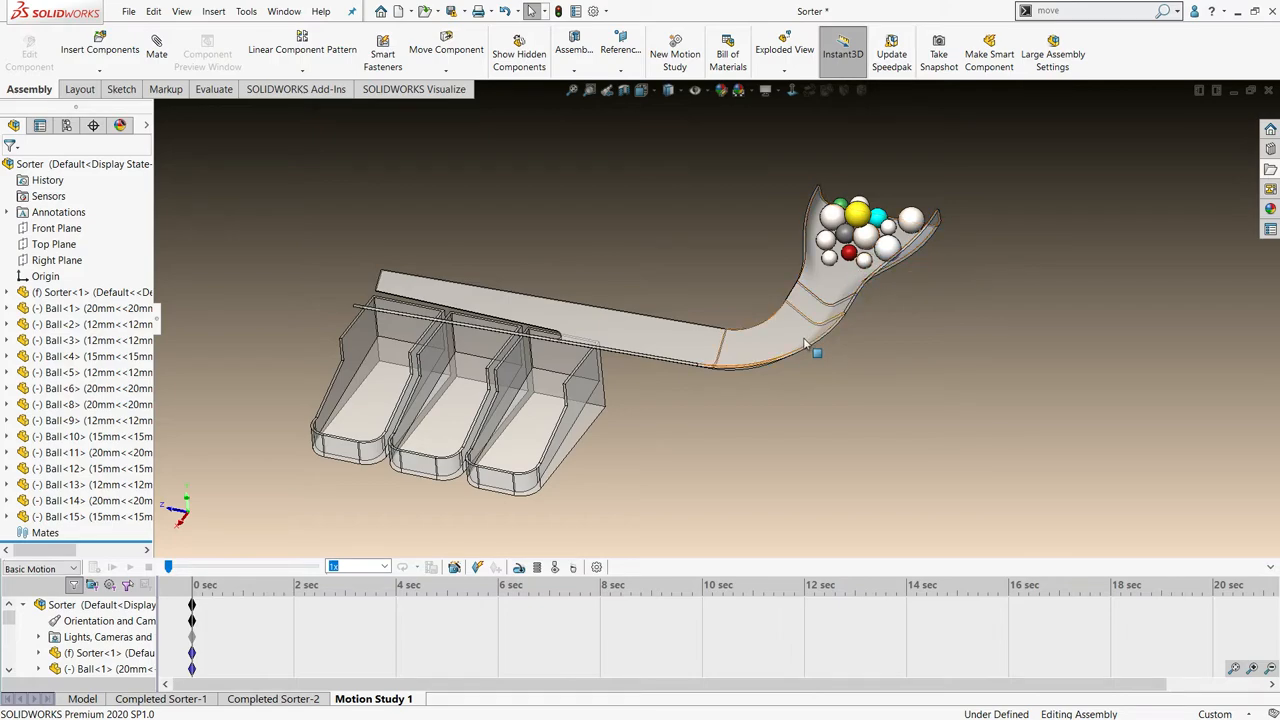
middle_drag(688, 362, 590, 388)
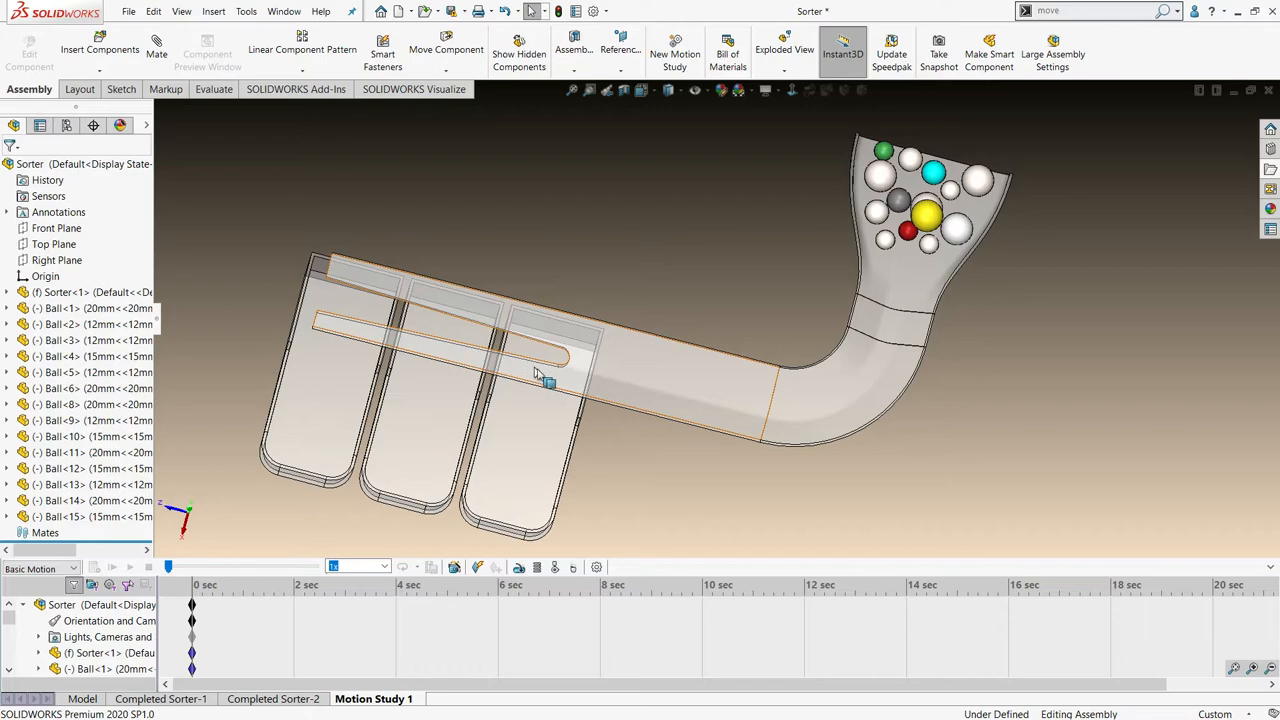
middle_drag(330, 400, 346, 366)
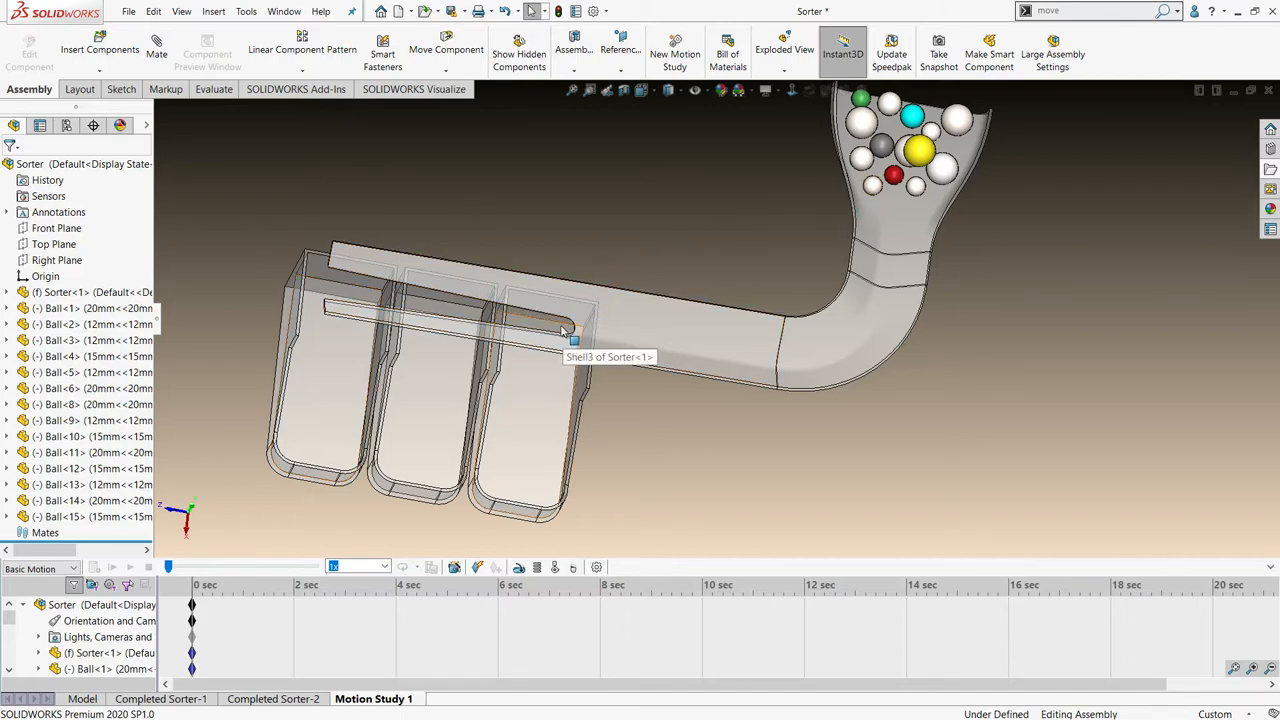
middle_drag(540, 443, 555, 300)
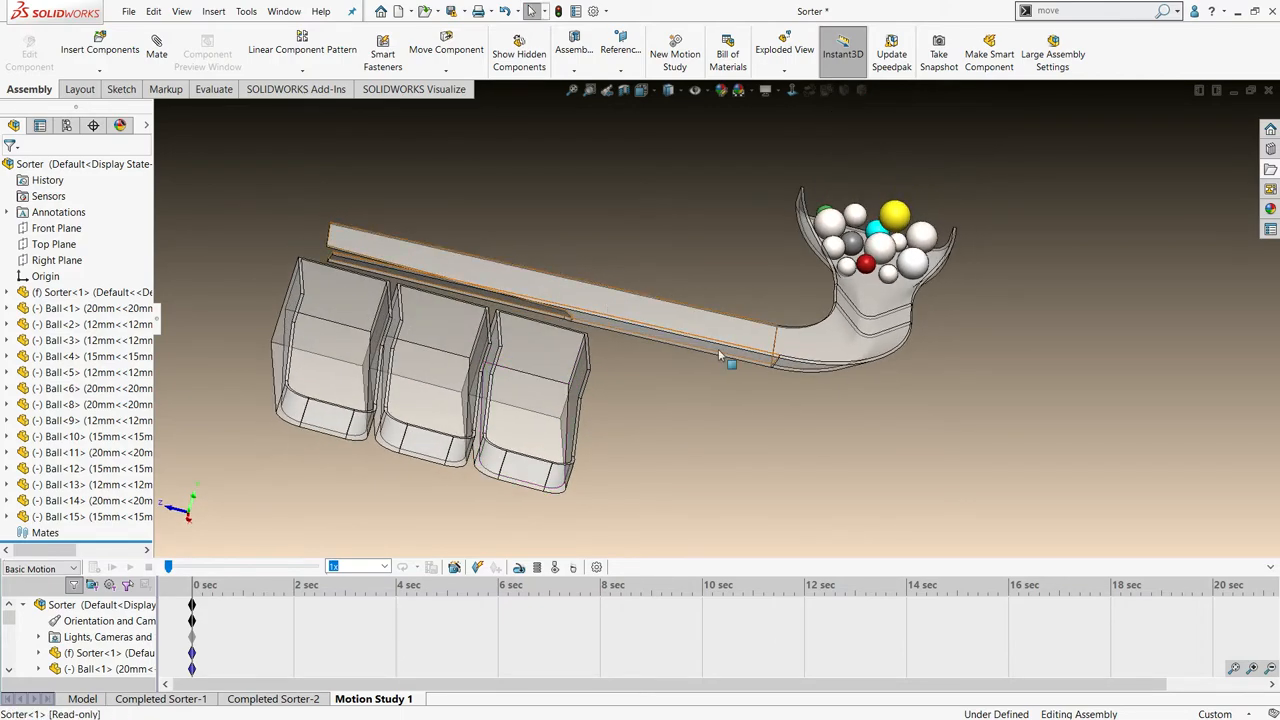
mouse_move(712, 347)
middle_down()
mouse_move(686, 328)
mouse_move(691, 351)
middle_up()
scroll(692, 353, up, 2)
middle_drag(717, 417, 790, 408)
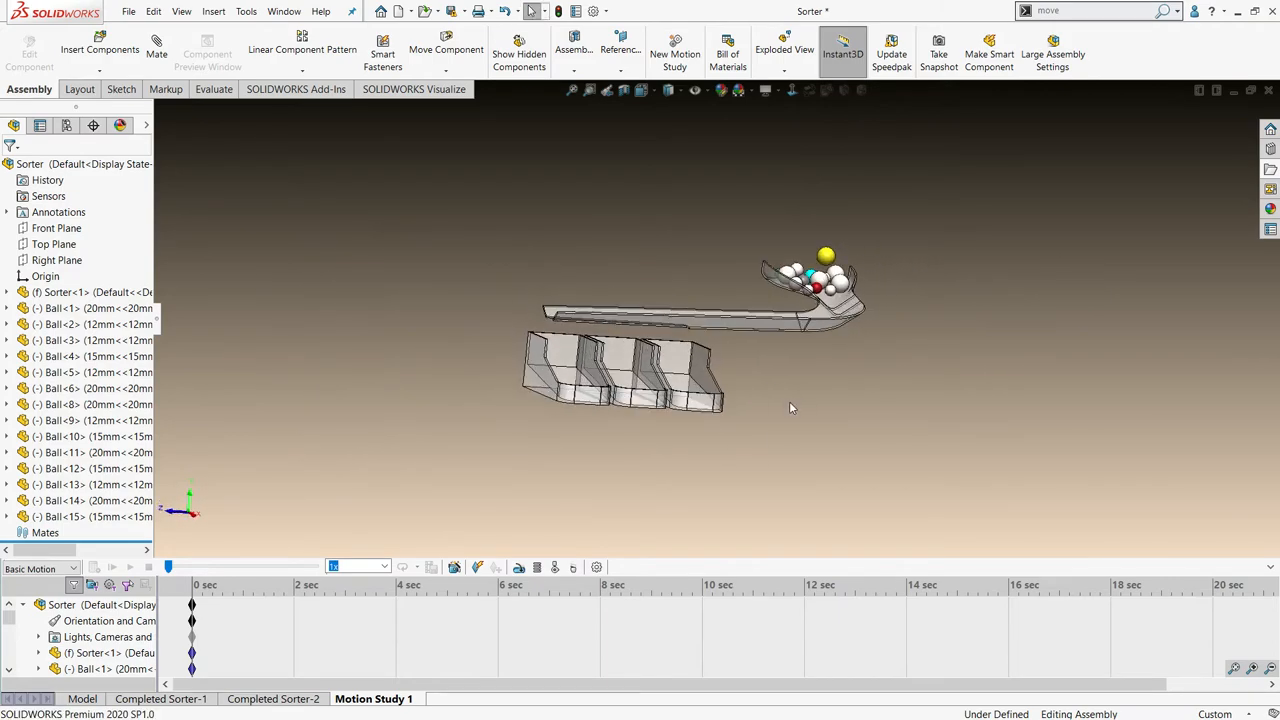
- Add a solid body contact that includes the sorter and all of the balls
click(555, 568)
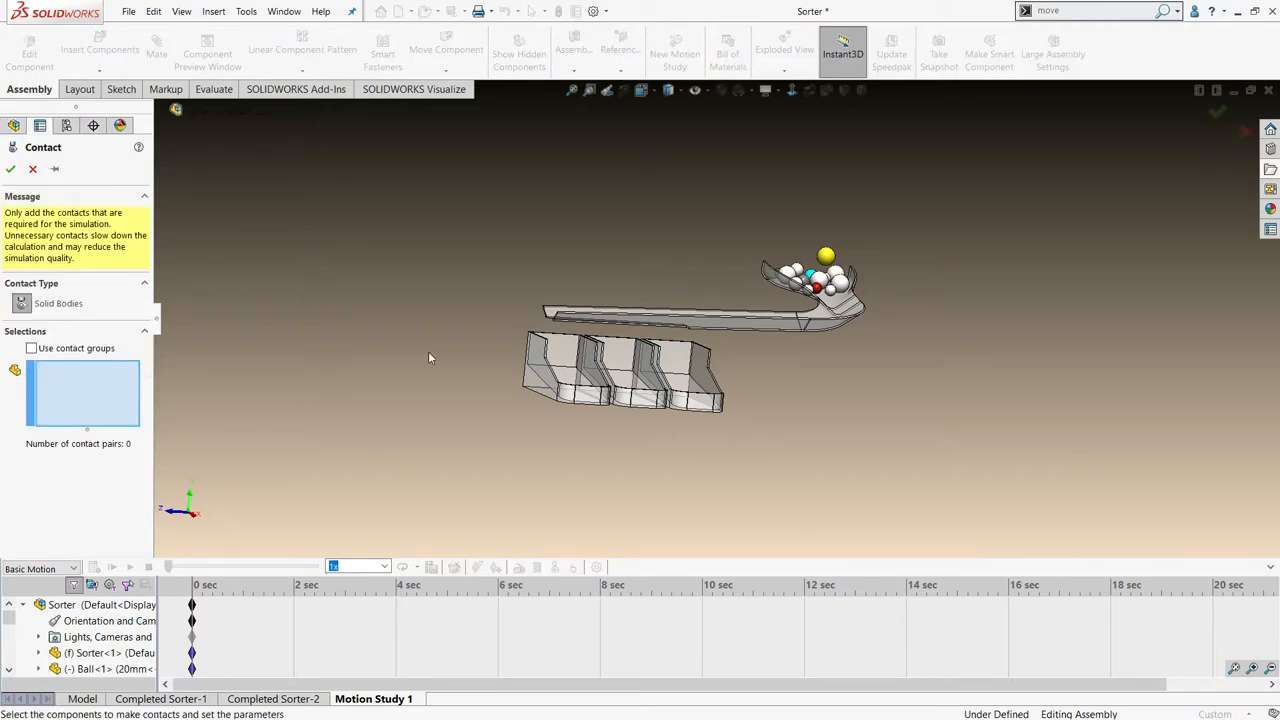
drag(321, 139, 532, 289)
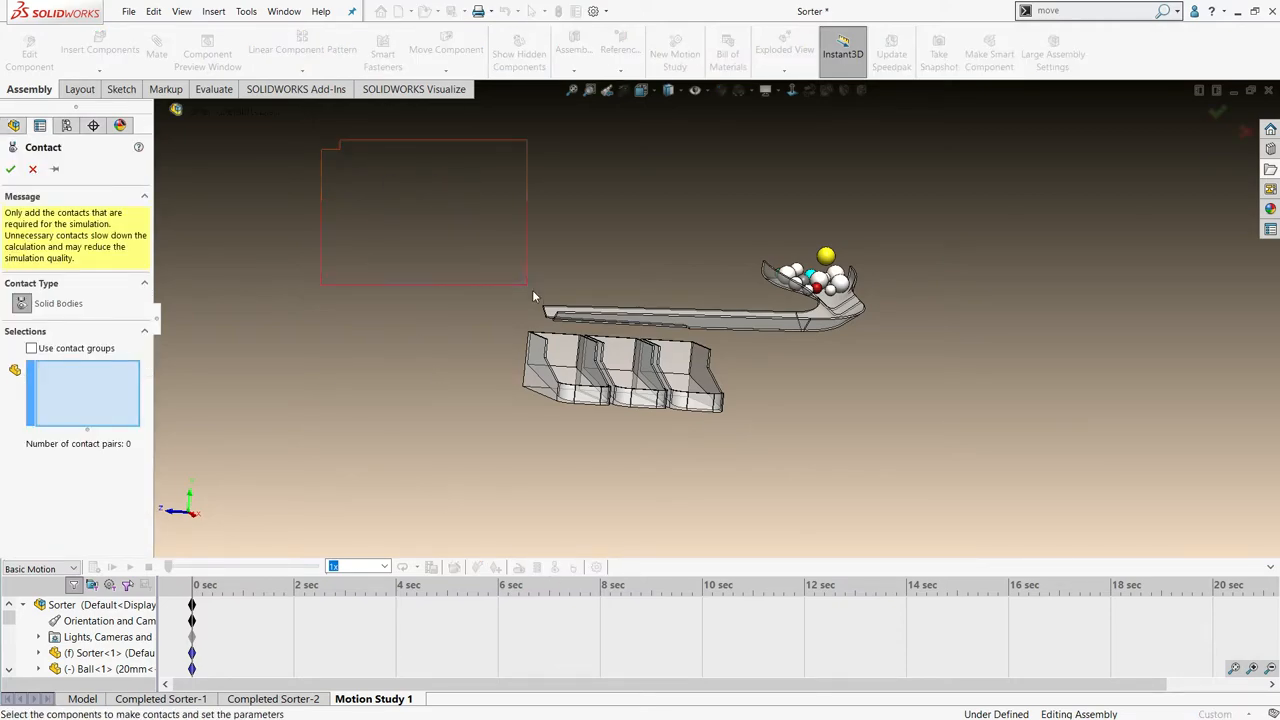
drag(610, 355, 756, 430)
drag(943, 486, 980, 510)
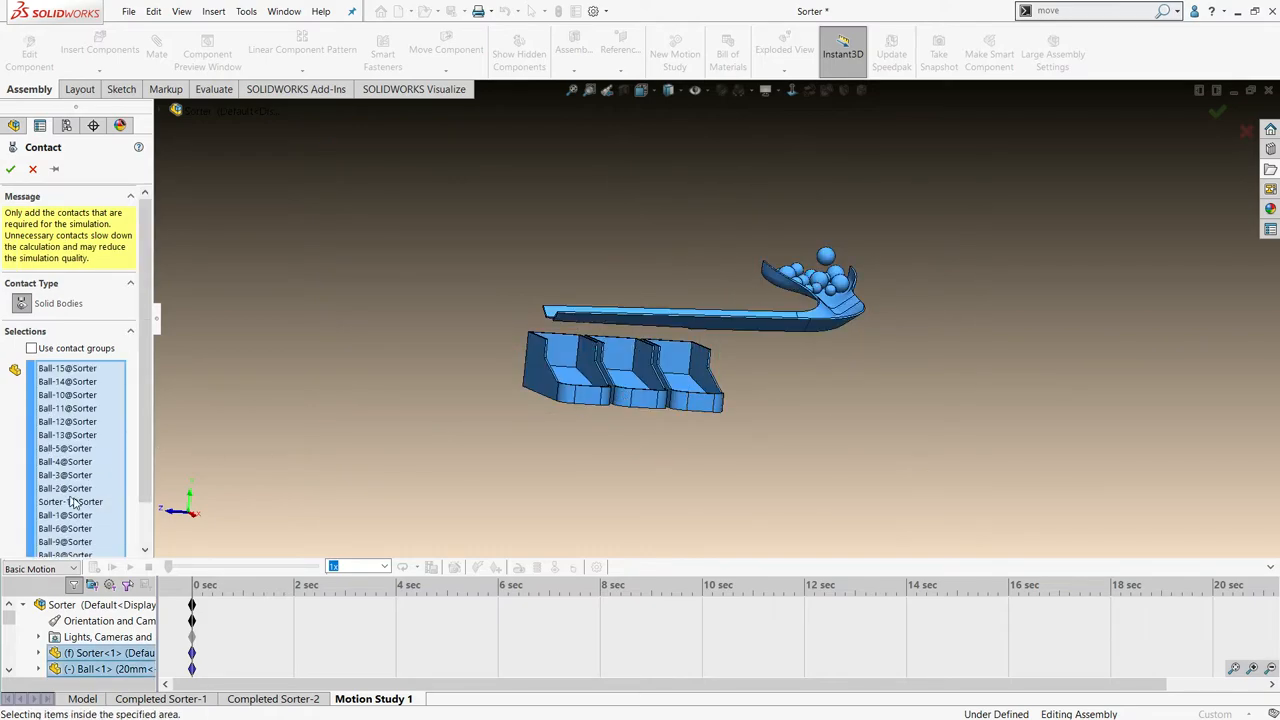
middle_drag(482, 418, 408, 442)
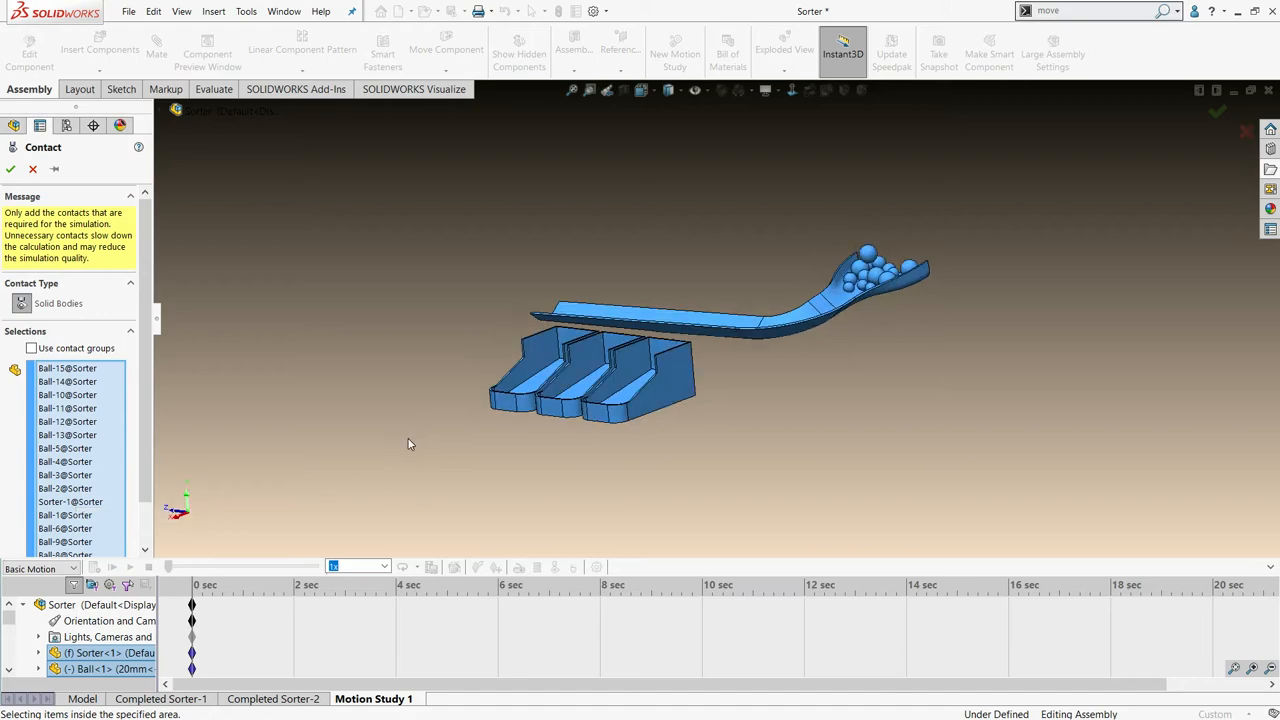
click(11, 170)
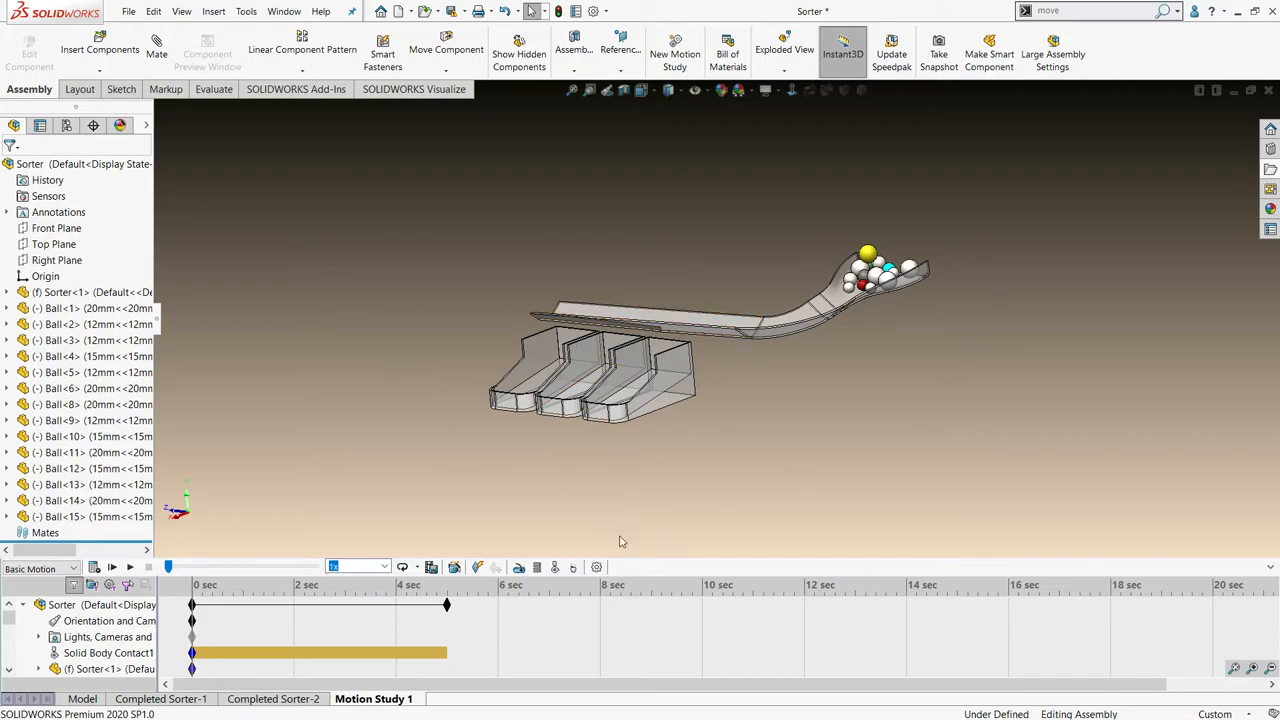
- Add gravity to the study along the vertical edge of the end bin, keeping 9806.65 mm/s^2
click(575, 568)
middle_drag(386, 318, 402, 356)
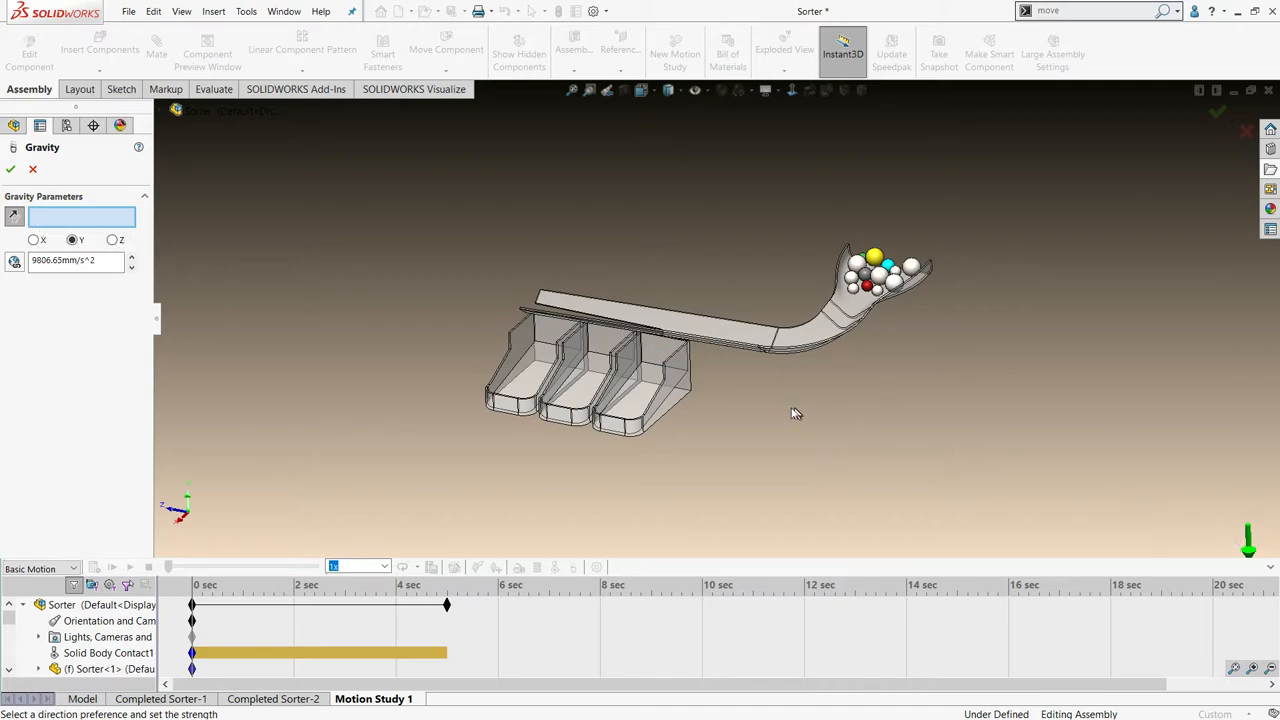
scroll(795, 413, down, 3)
click(645, 342)
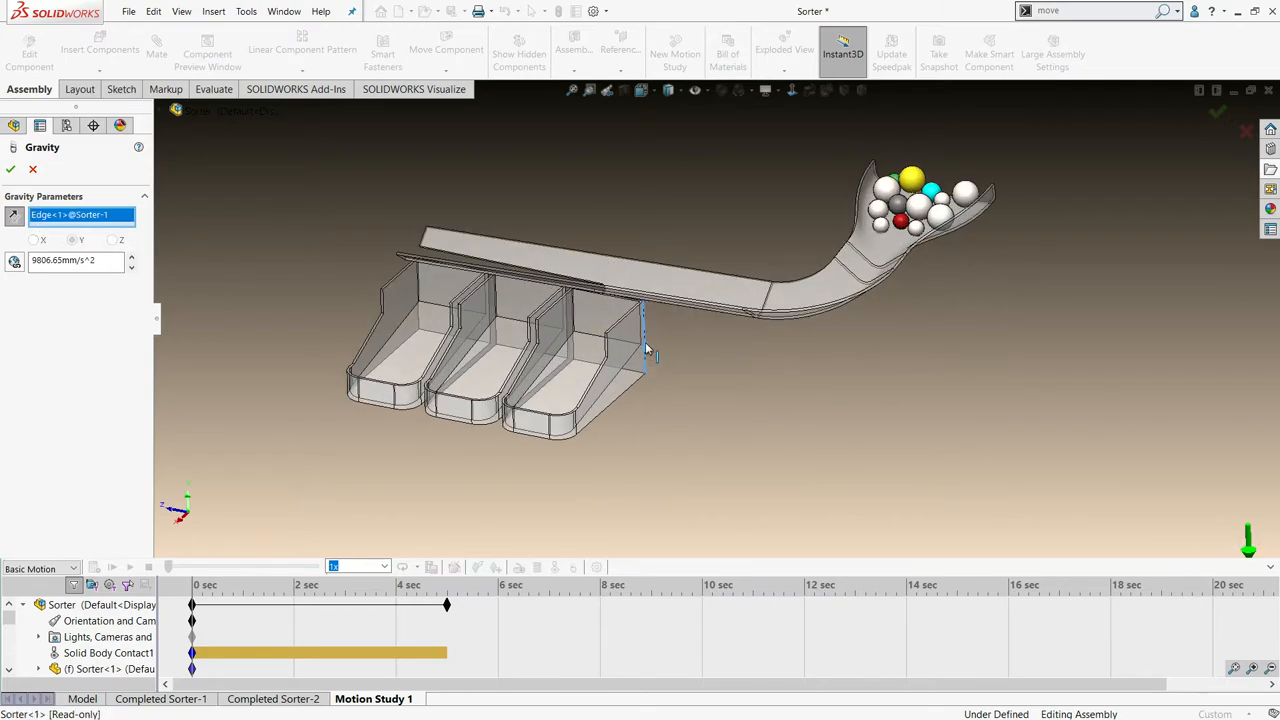
click(8, 172)
key(z)
key(z)
key(z)
key(z)
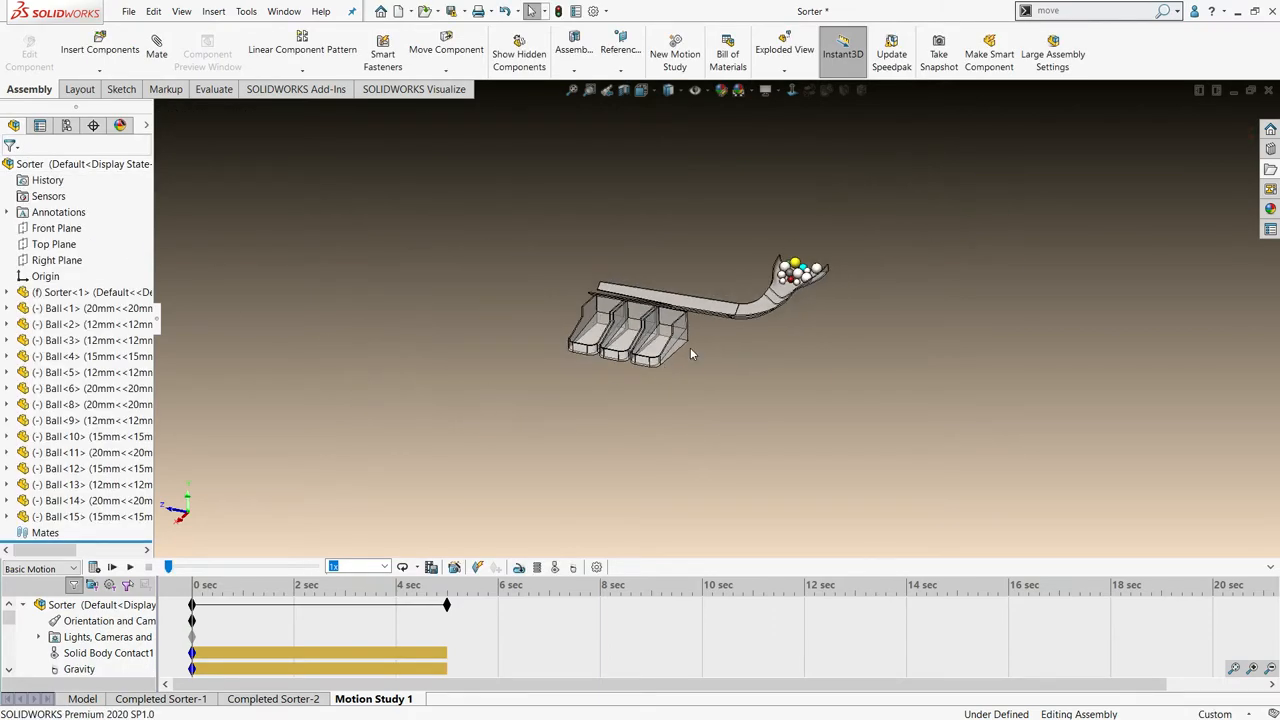
- Set the playback speed to 0.25x, play the ball simulation from the start and stop it partway
click(386, 567)
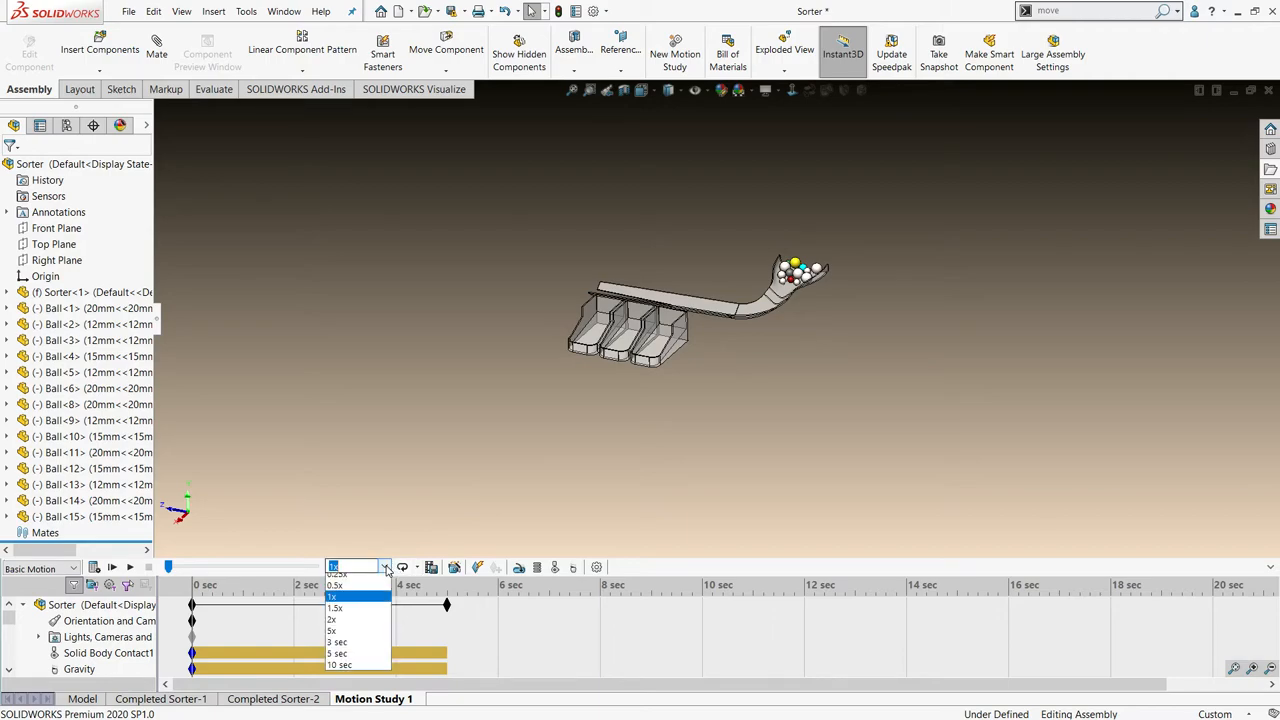
click(359, 592)
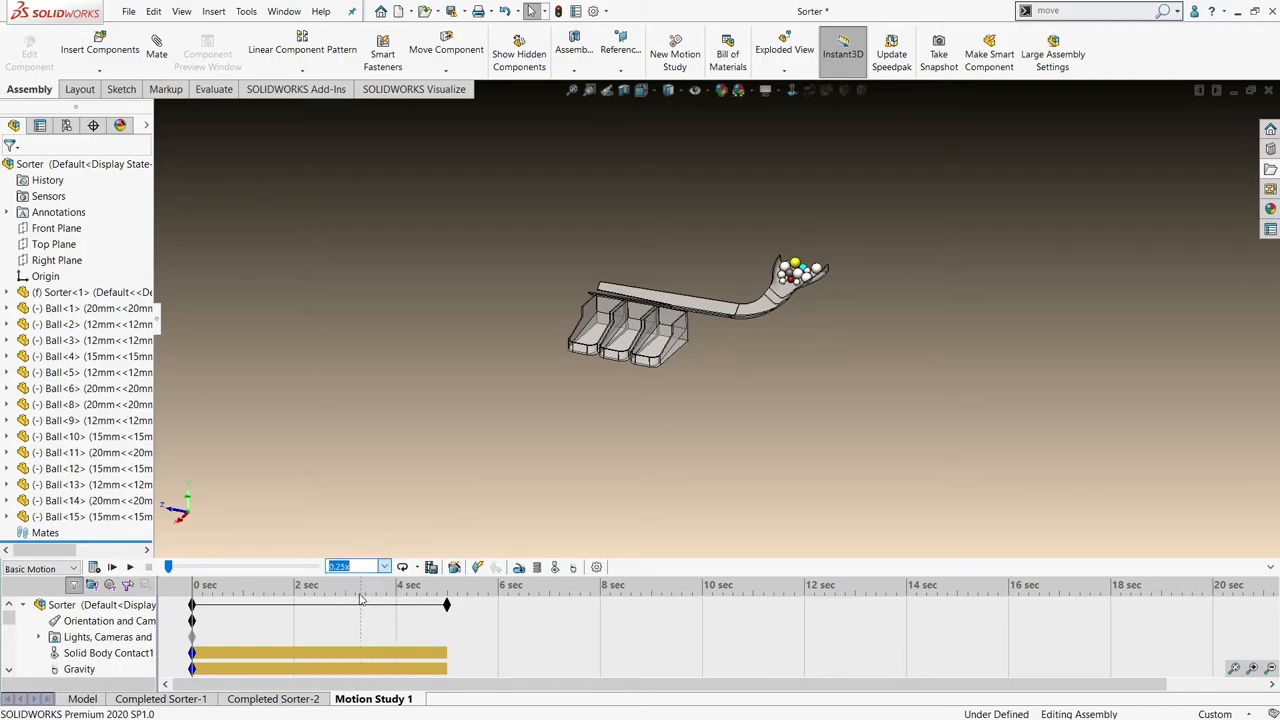
click(114, 567)
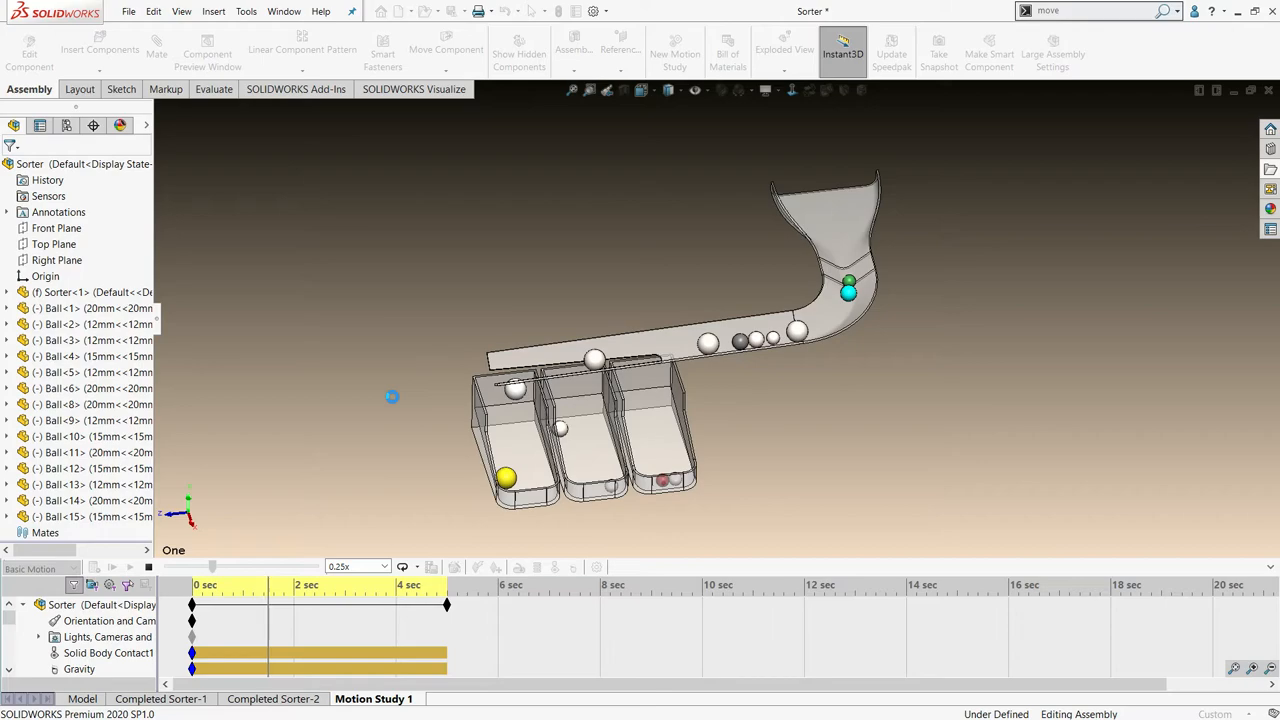
click(150, 568)
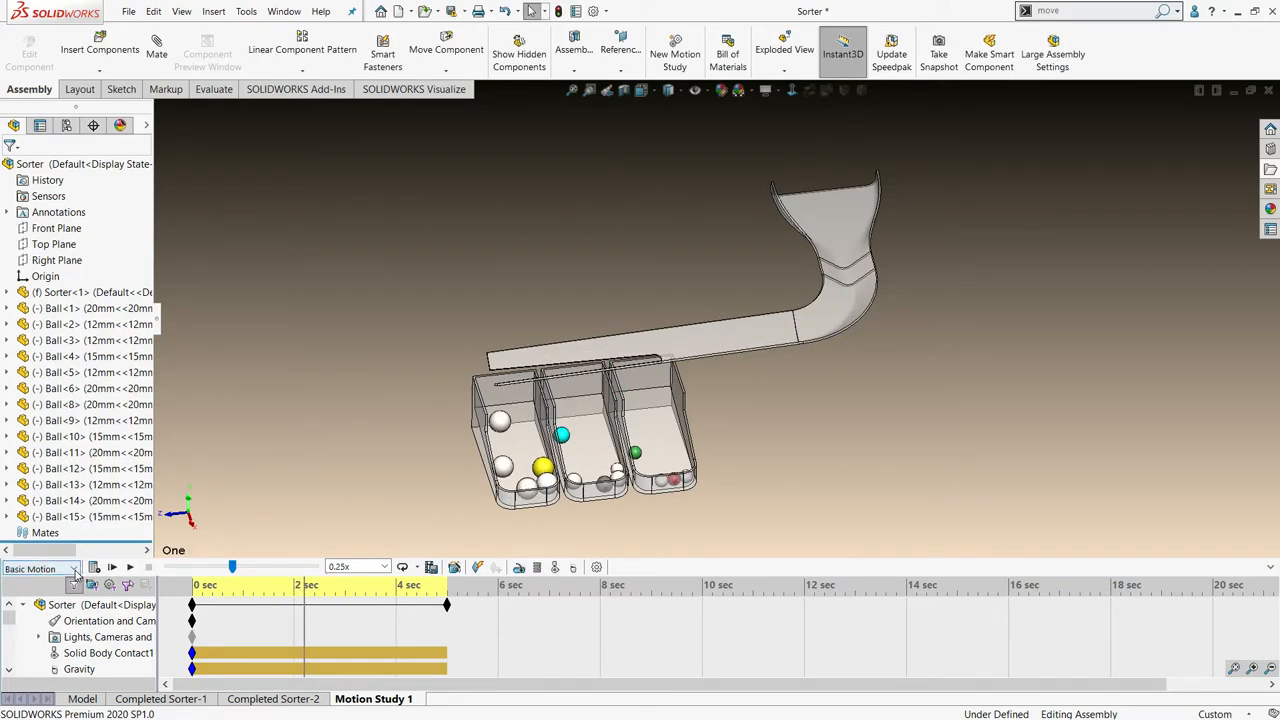
- Close the Sorter assembly without saving its modified documents
click(74, 569)
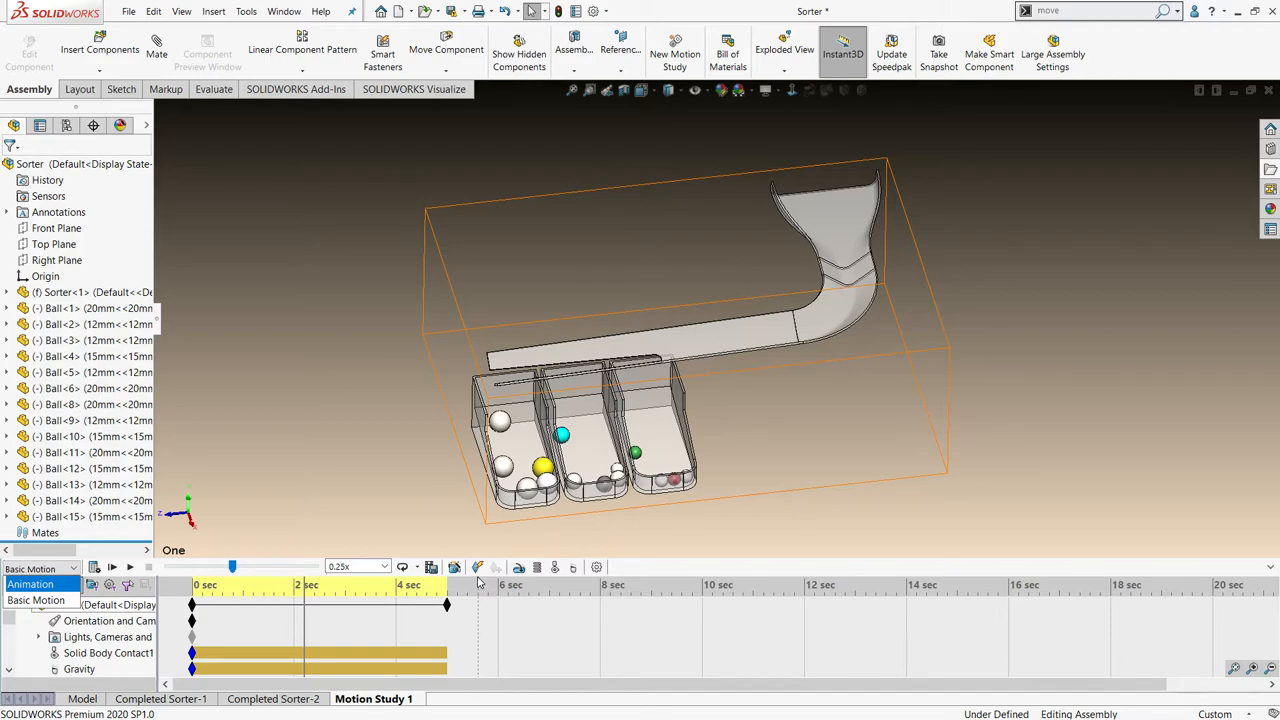
click(306, 514)
click(1268, 91)
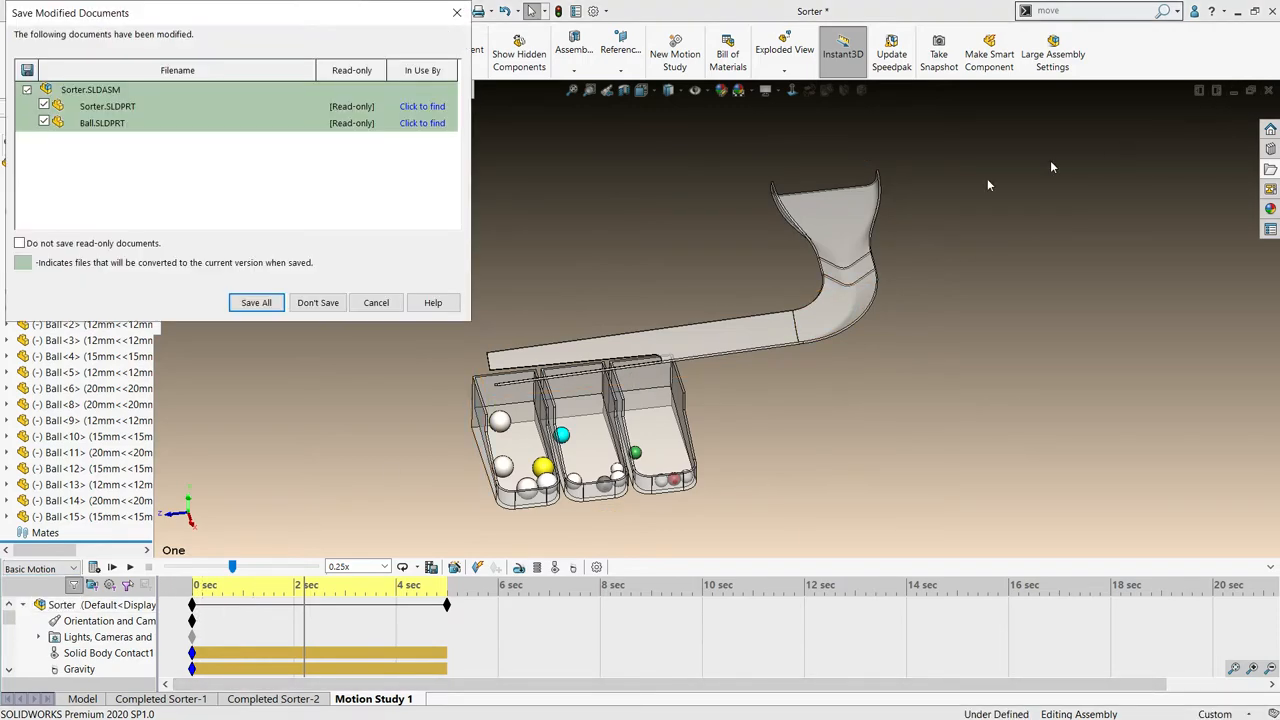
click(318, 302)
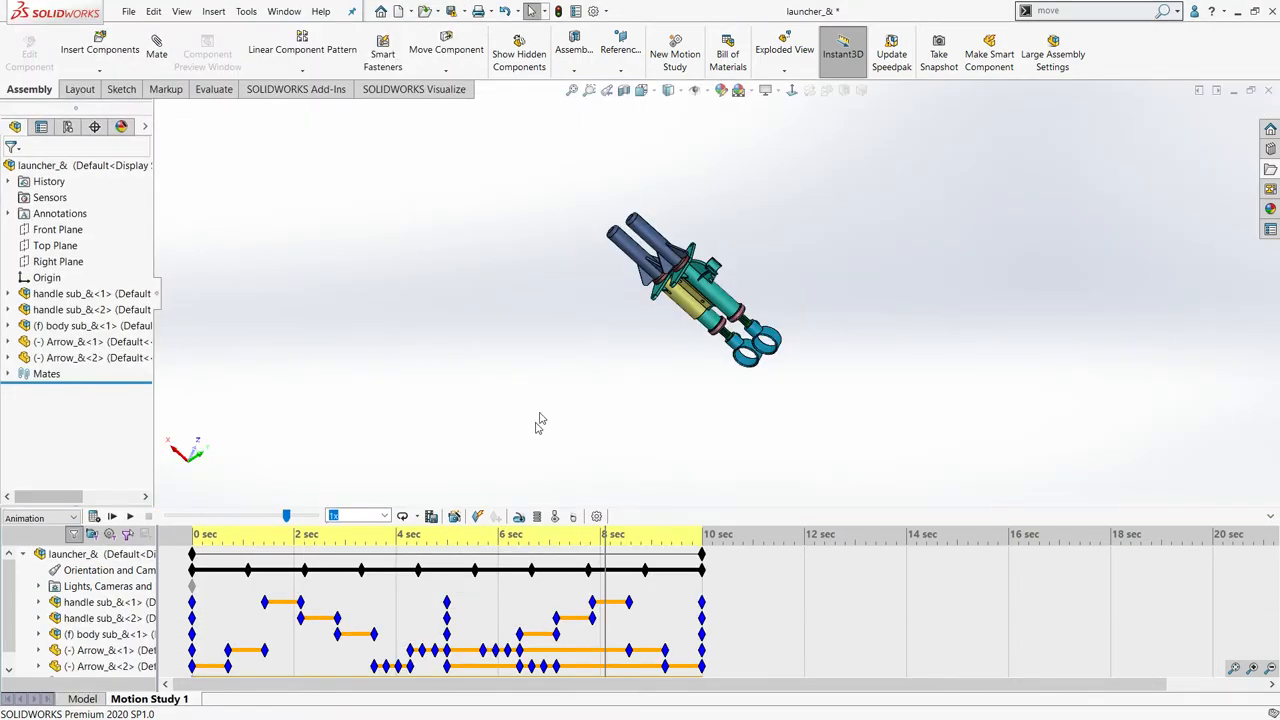
- Create a second motion study in the launcher assembly
middle_drag(582, 390, 442, 560)
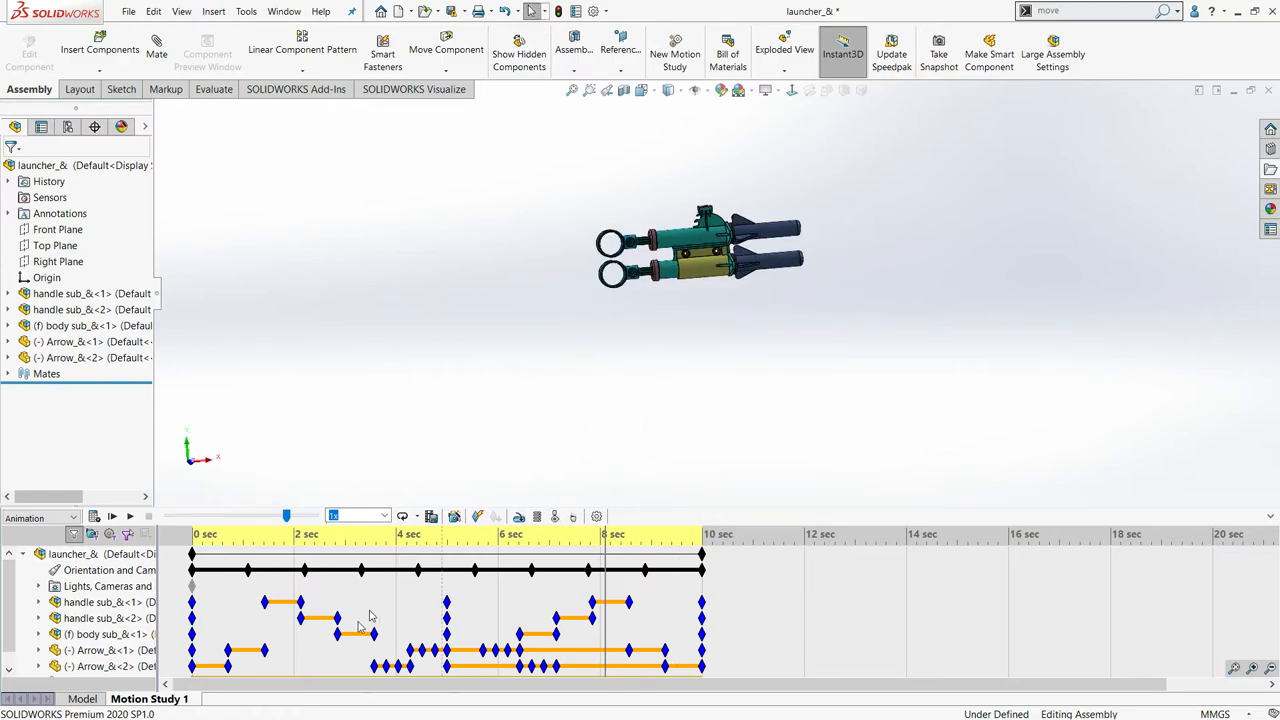
right_click(181, 704)
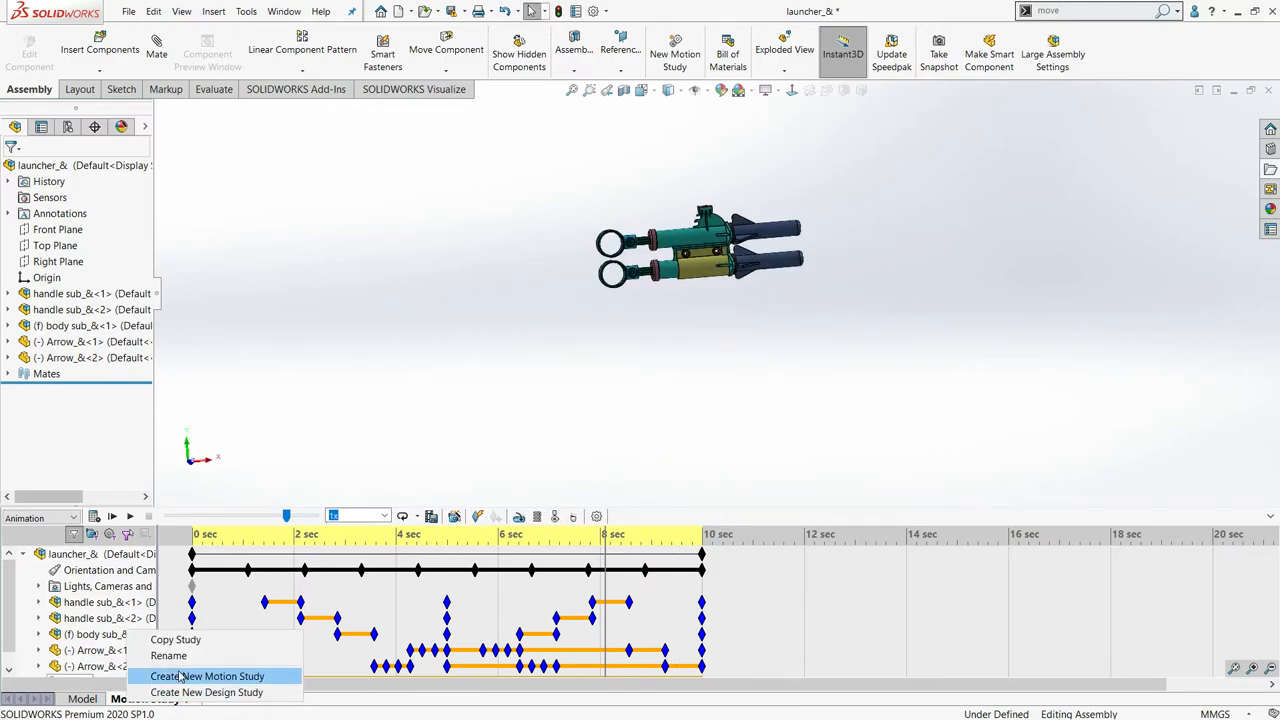
click(208, 674)
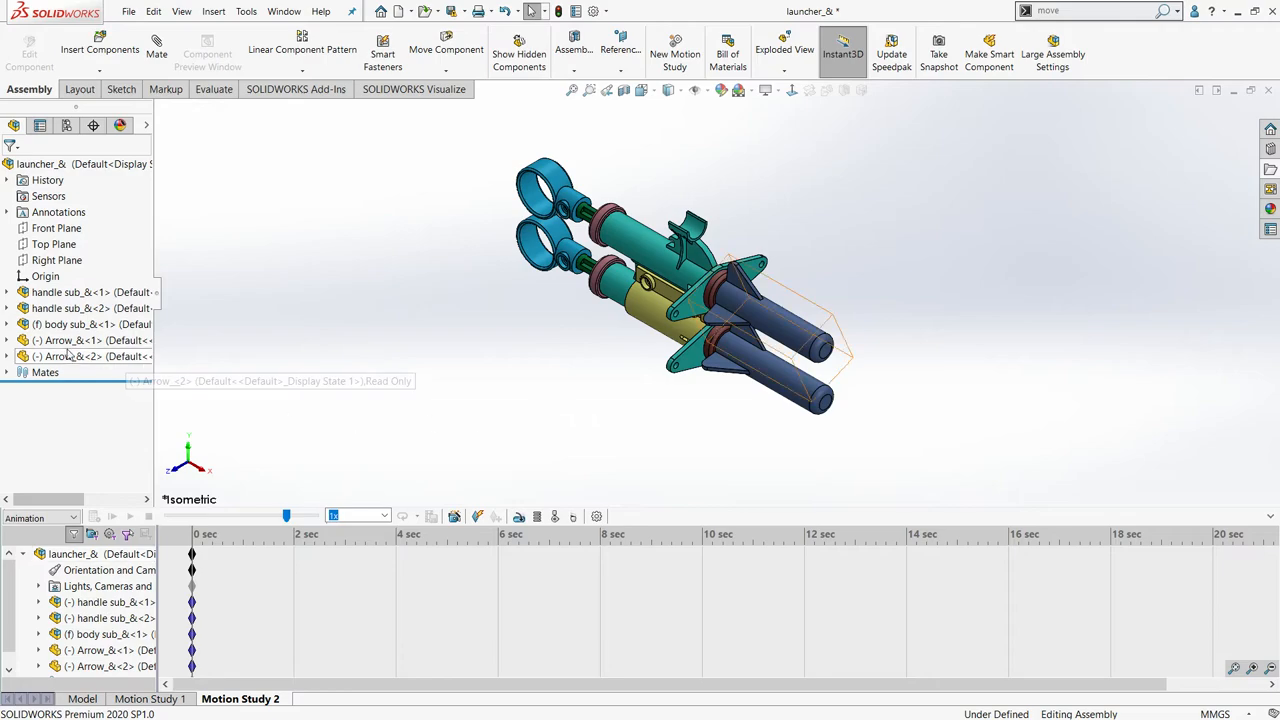
- Suppress the Coincident5 and Coincident6 mates that hold the two arrows against the launcher body
click(7, 373)
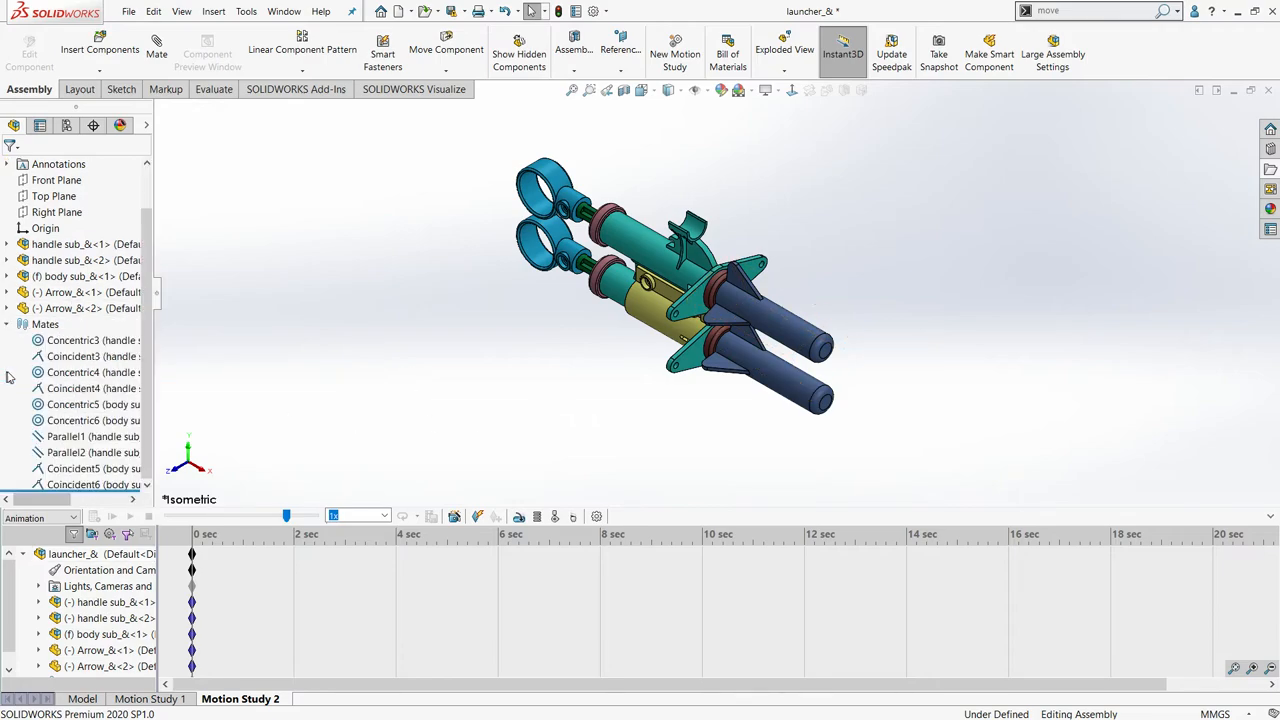
click(68, 470)
click(70, 485)
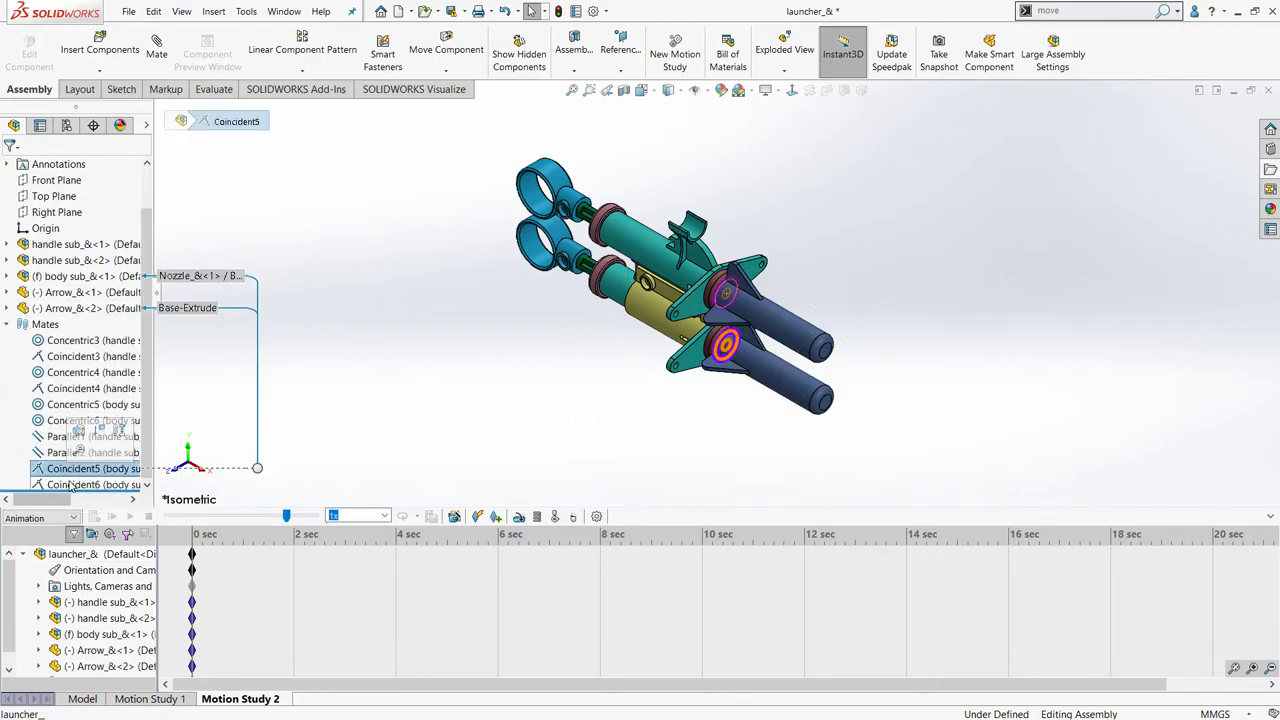
right_click(70, 485)
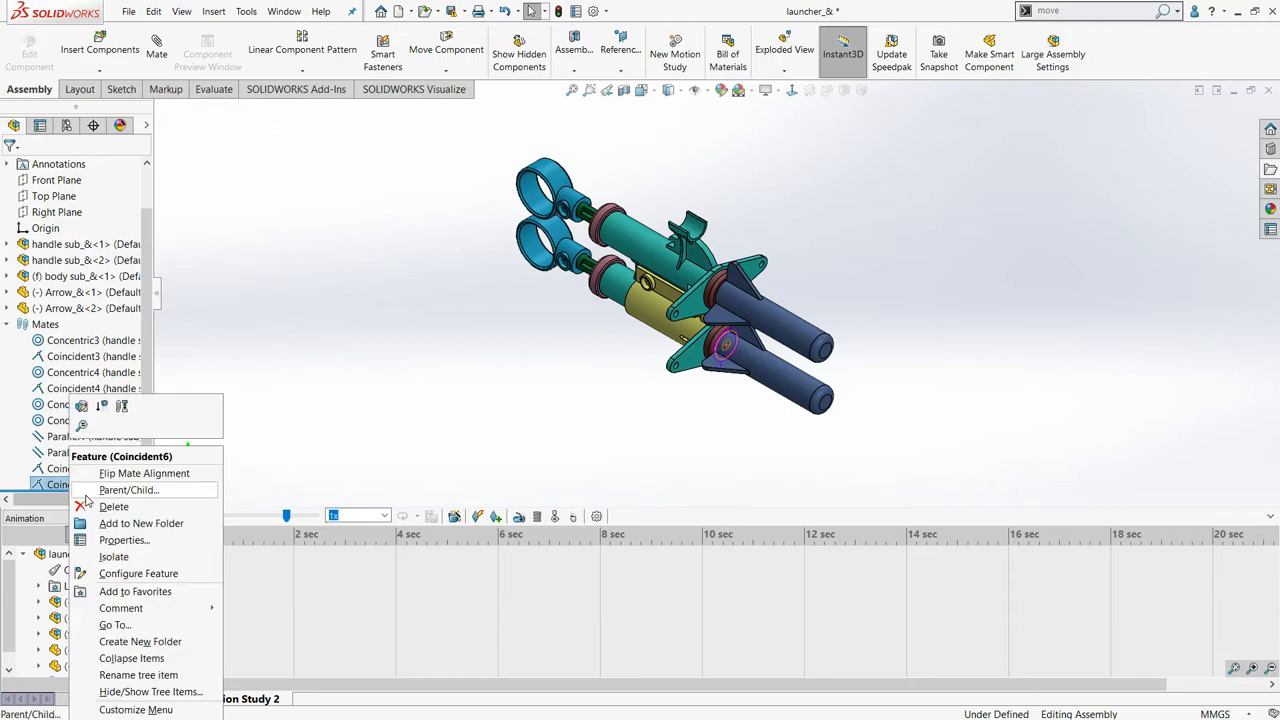
click(102, 407)
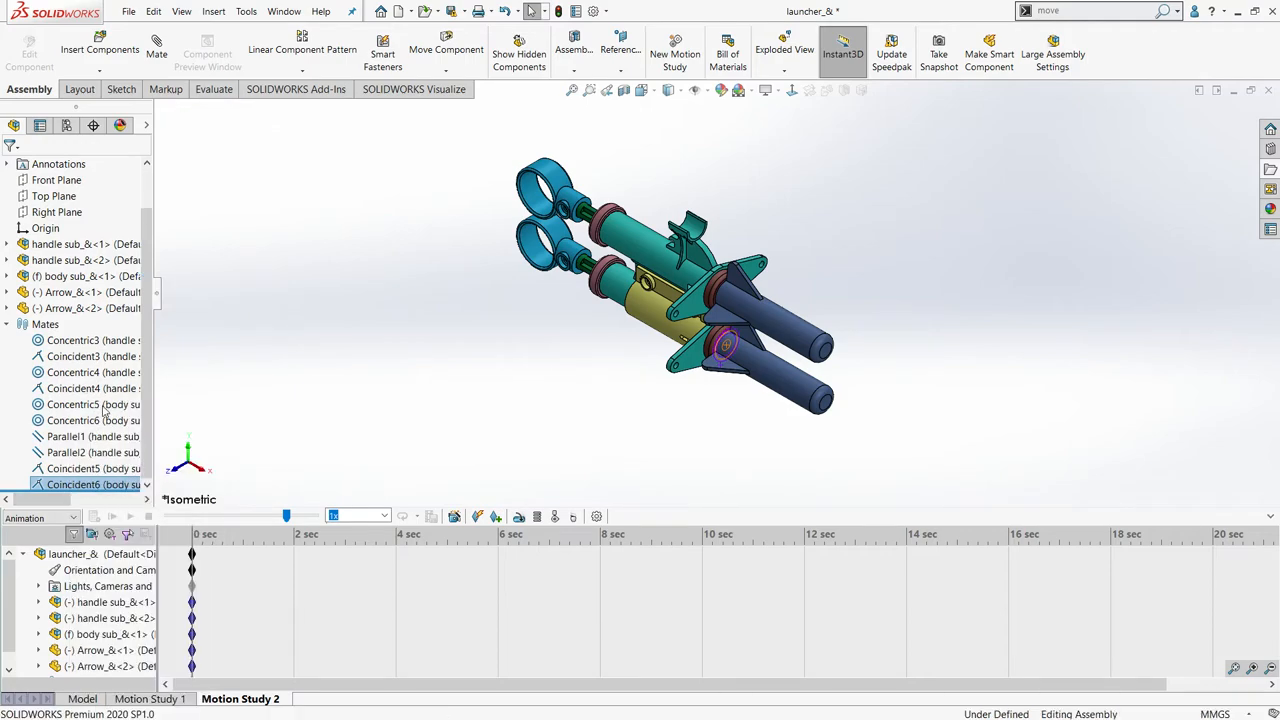
right_click(50, 480)
click(81, 406)
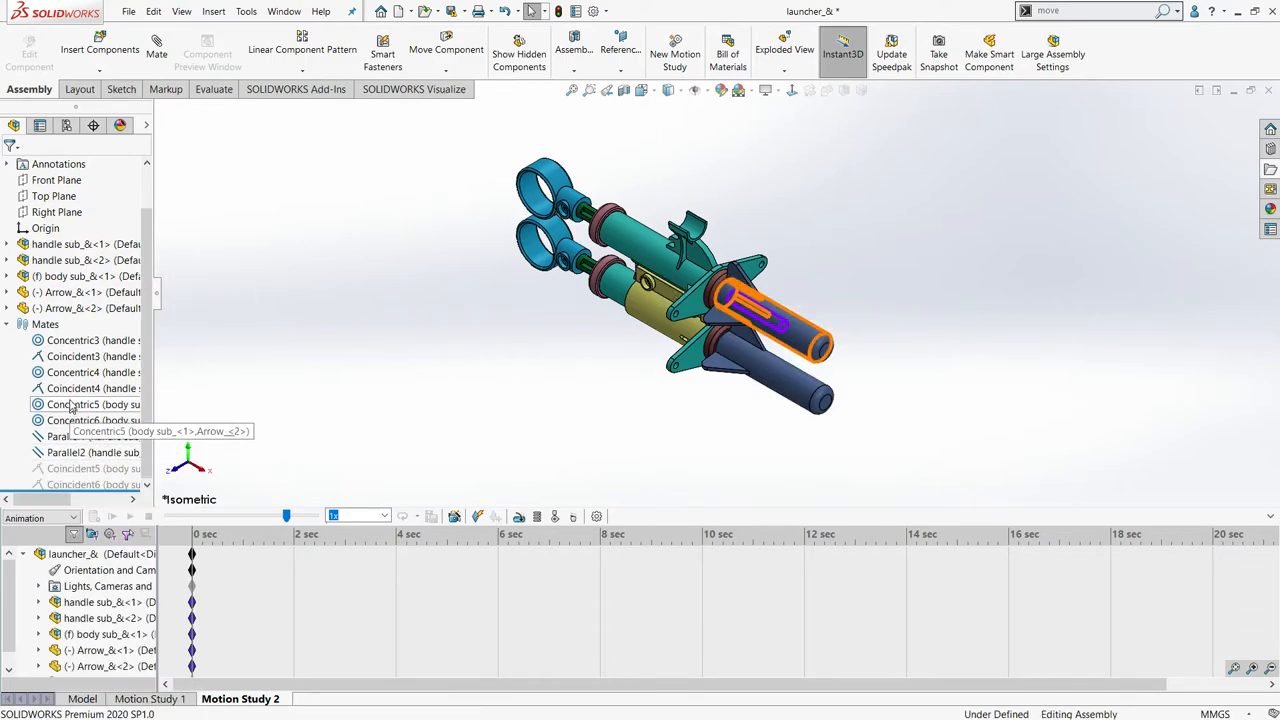
- Suppress the Concentric5 mate between the launcher body and the upper arrow
click(70, 400)
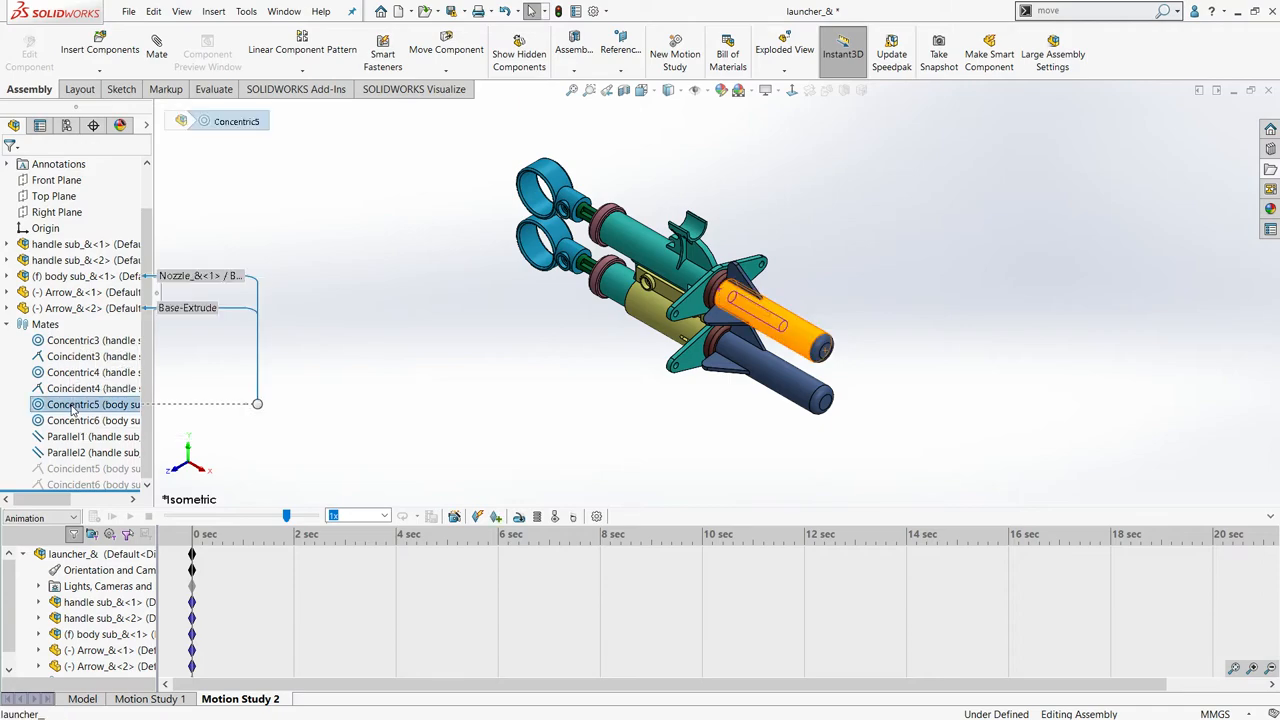
right_click(72, 407)
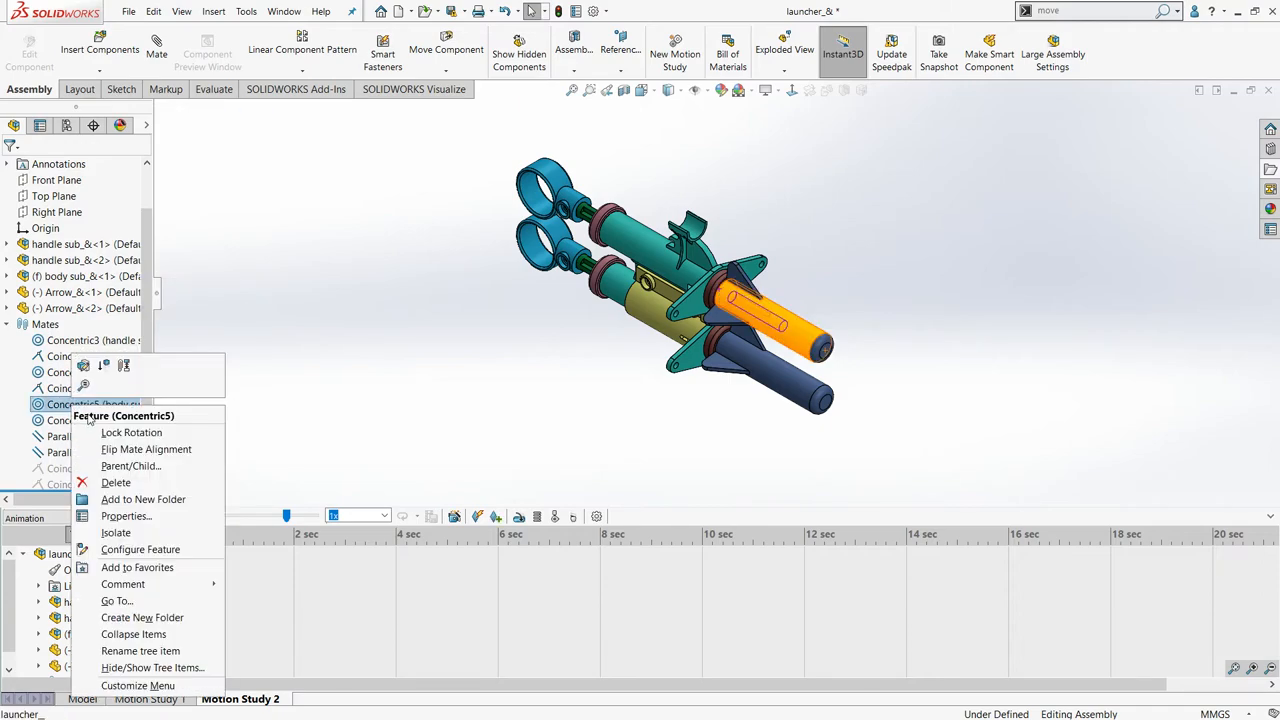
click(104, 367)
- Keyframe the upper arrow pulled forward clear of the launcher at 5 seconds, and play the animation partway from the start
scroll(521, 459, up, 2)
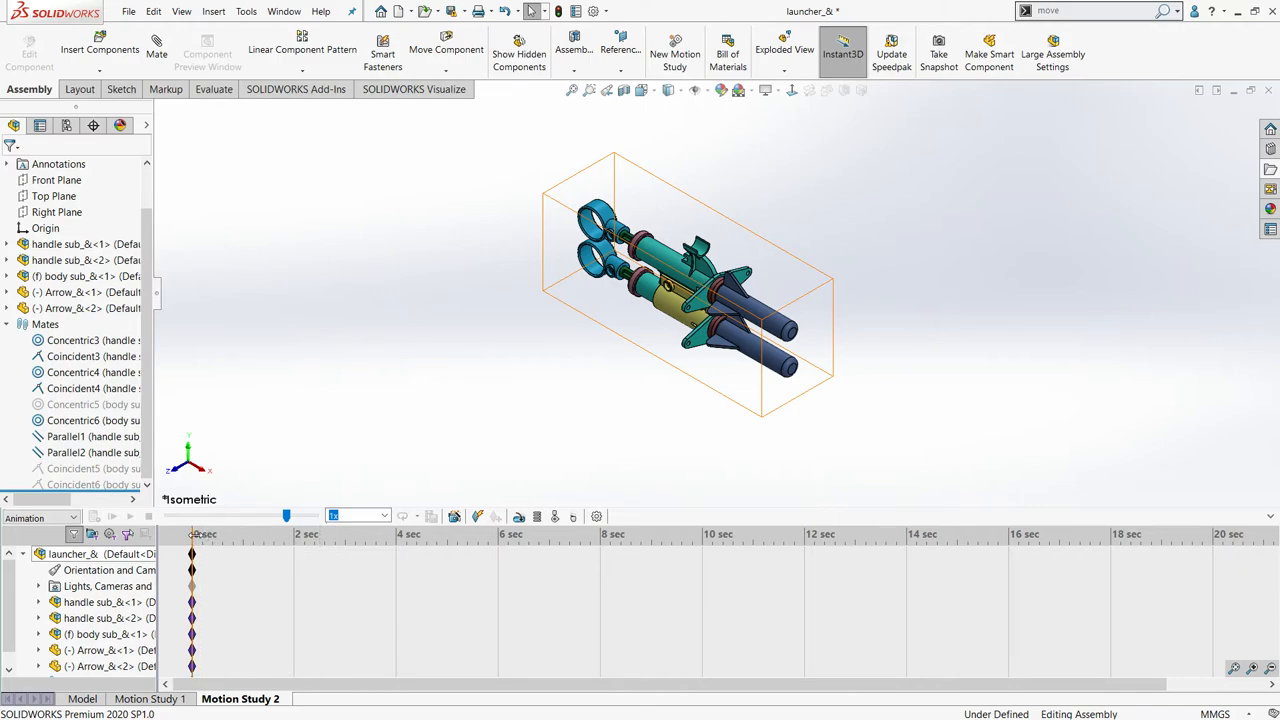
drag(196, 535, 447, 558)
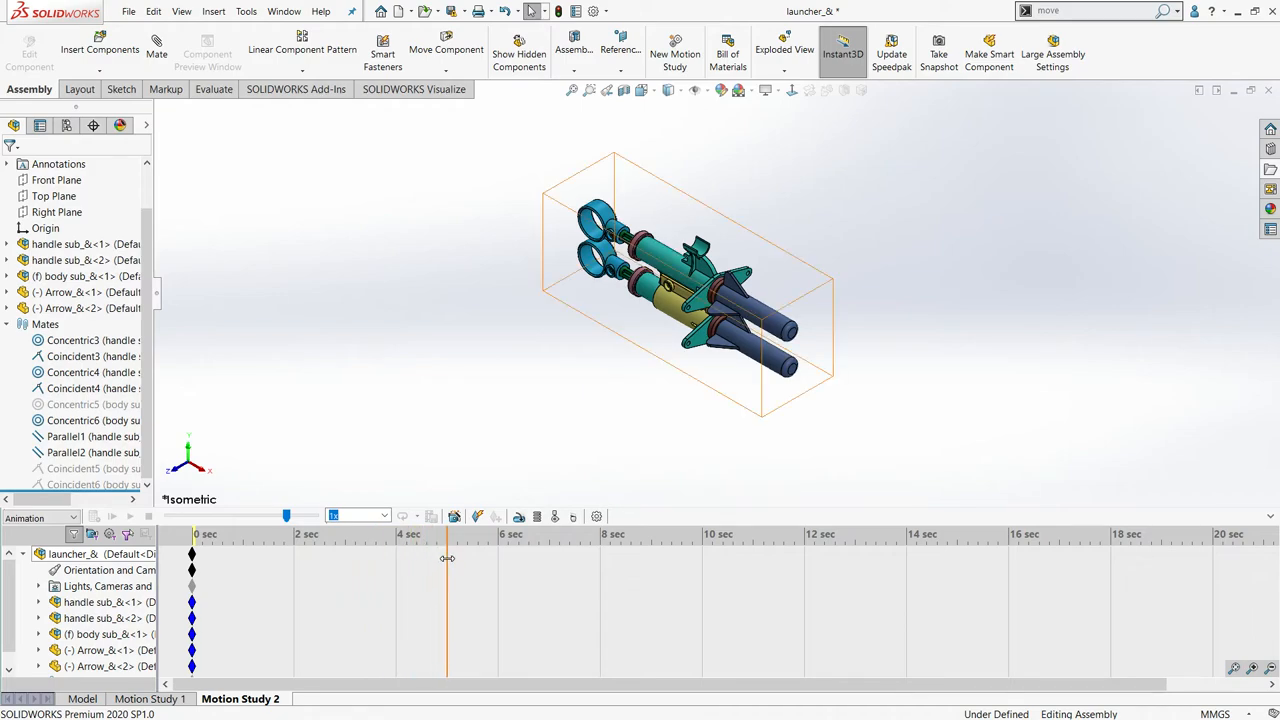
scroll(668, 328, down, 6)
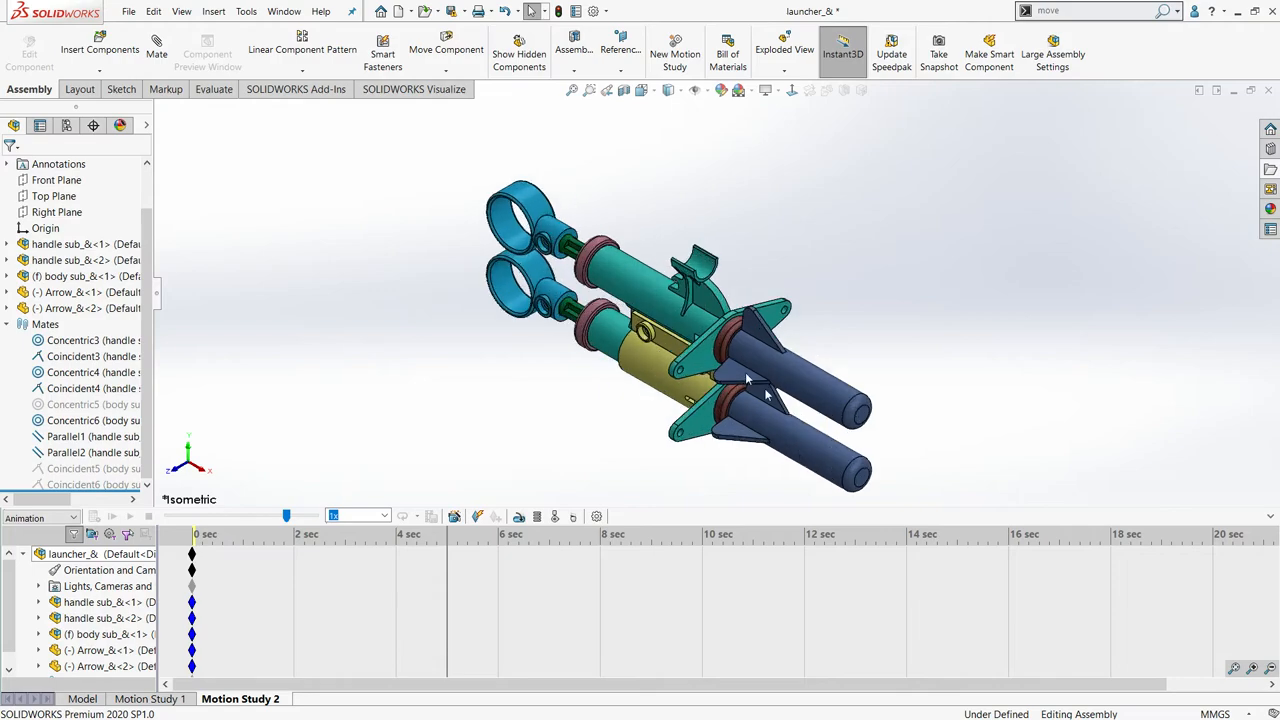
middle_drag(816, 351, 790, 342)
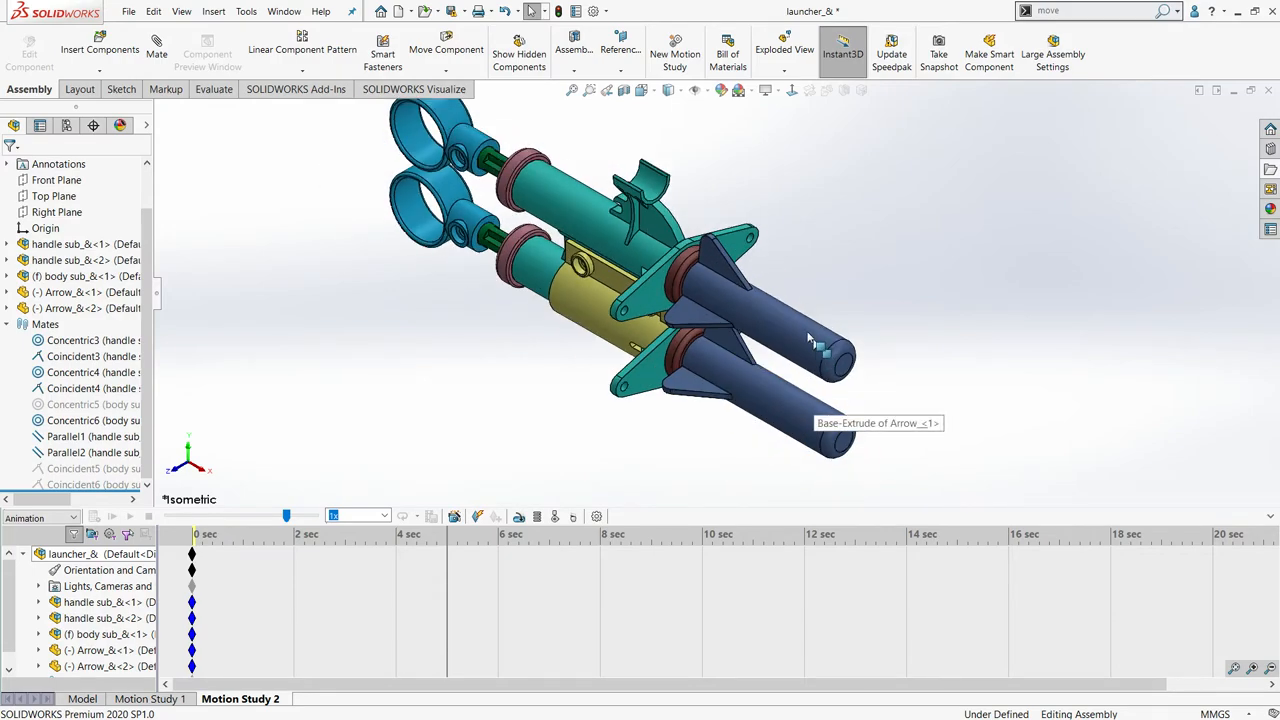
scroll(786, 336, up, 3)
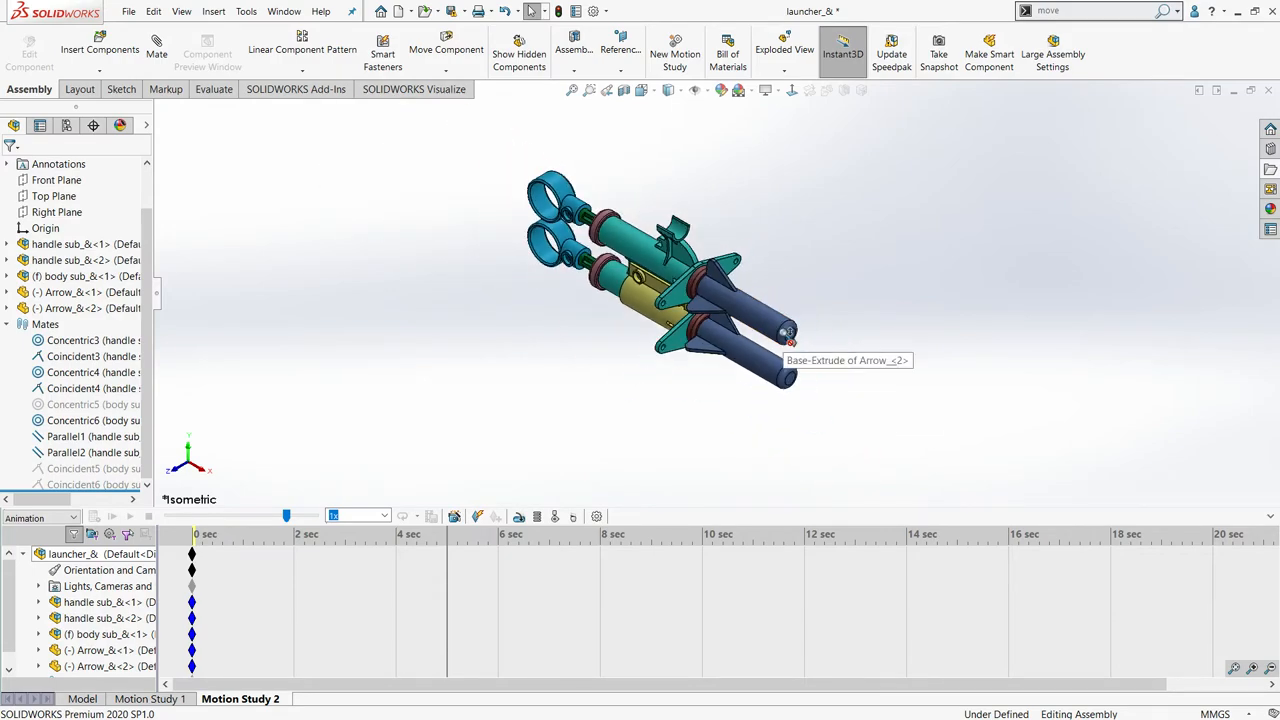
click(765, 327)
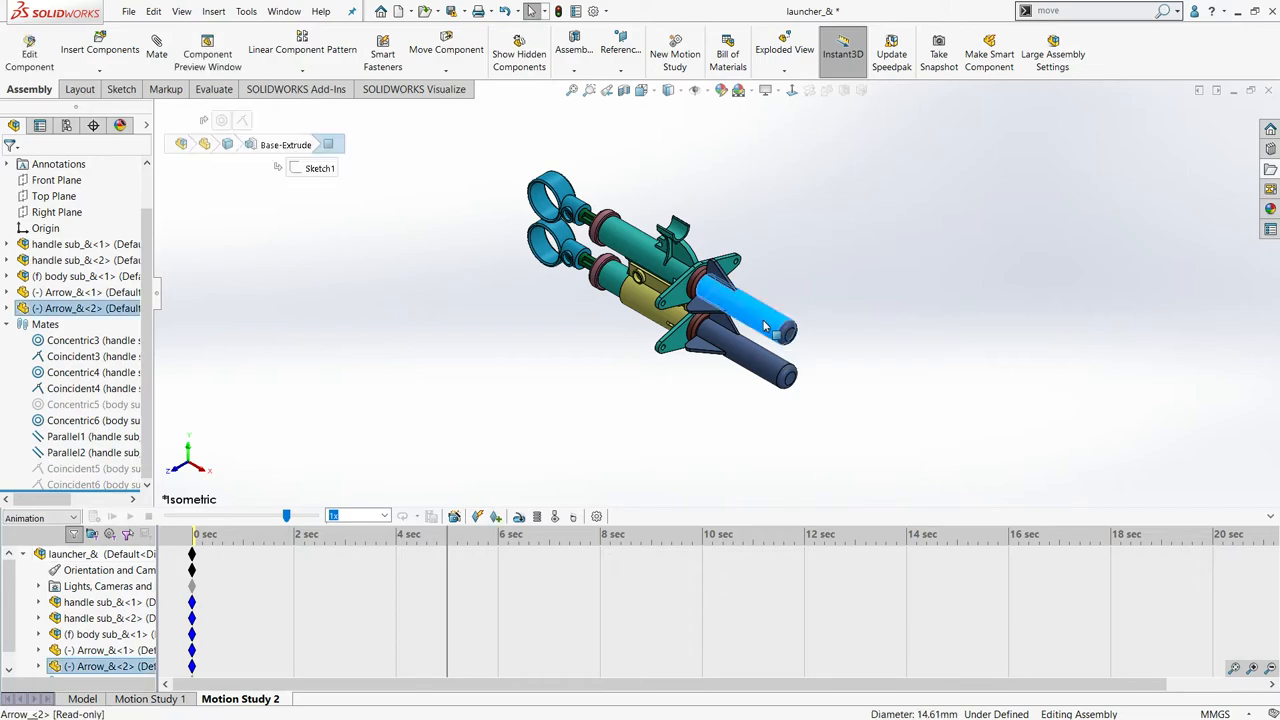
drag(765, 327, 930, 413)
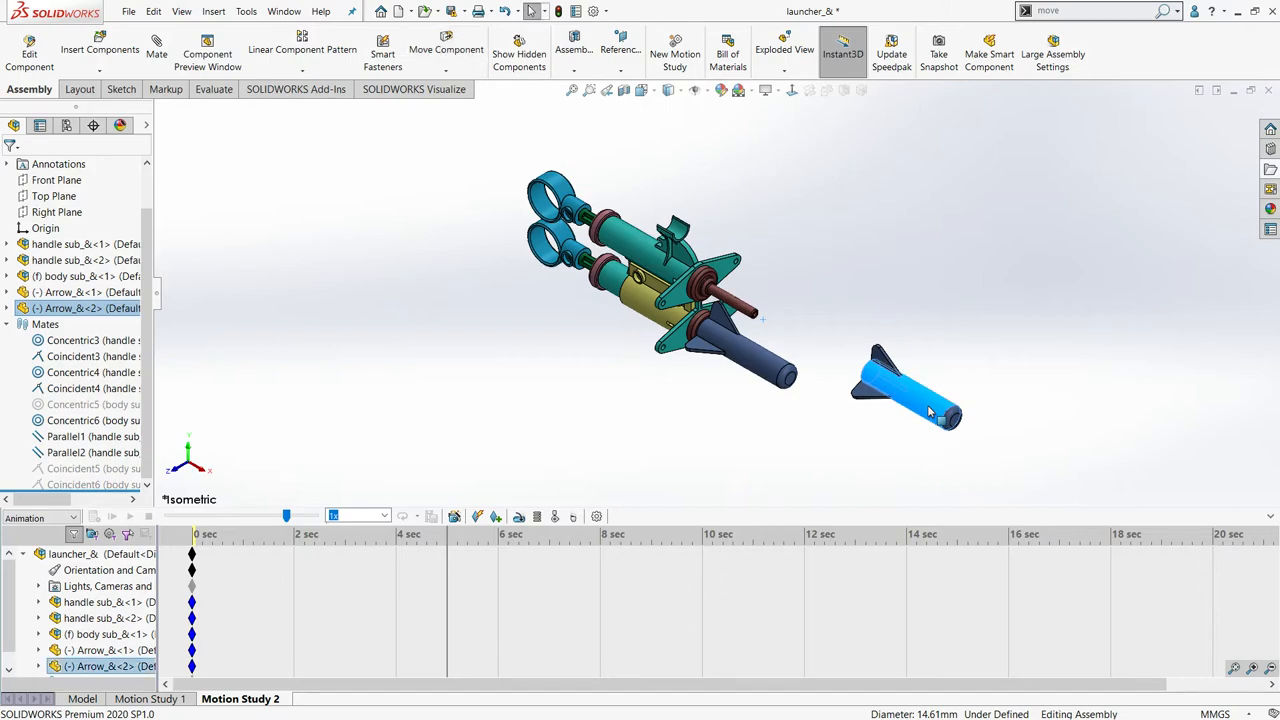
click(497, 517)
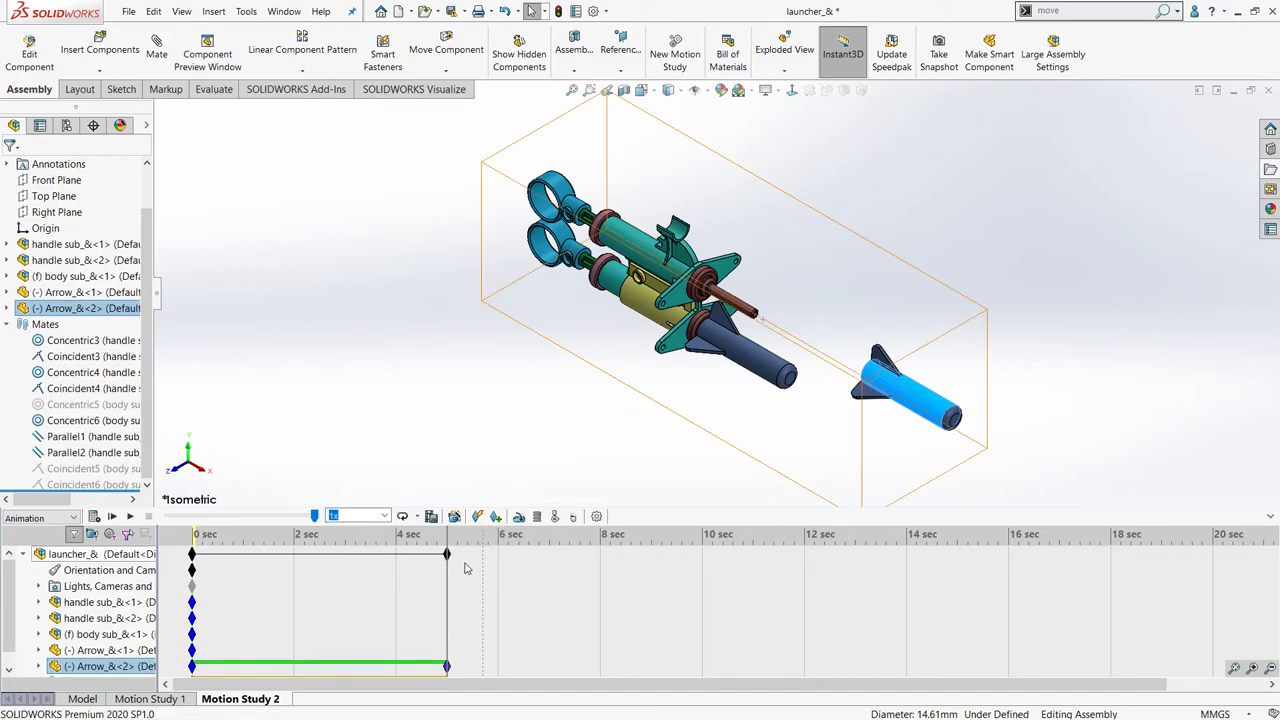
click(113, 517)
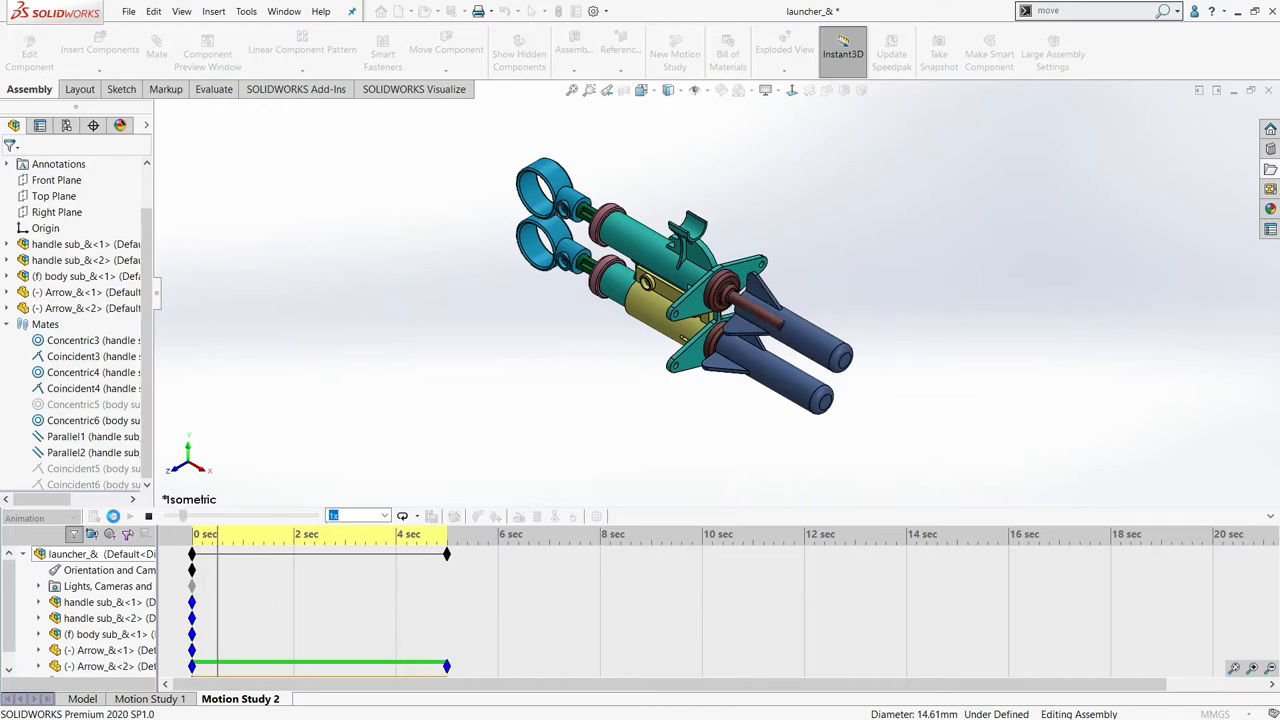
click(147, 517)
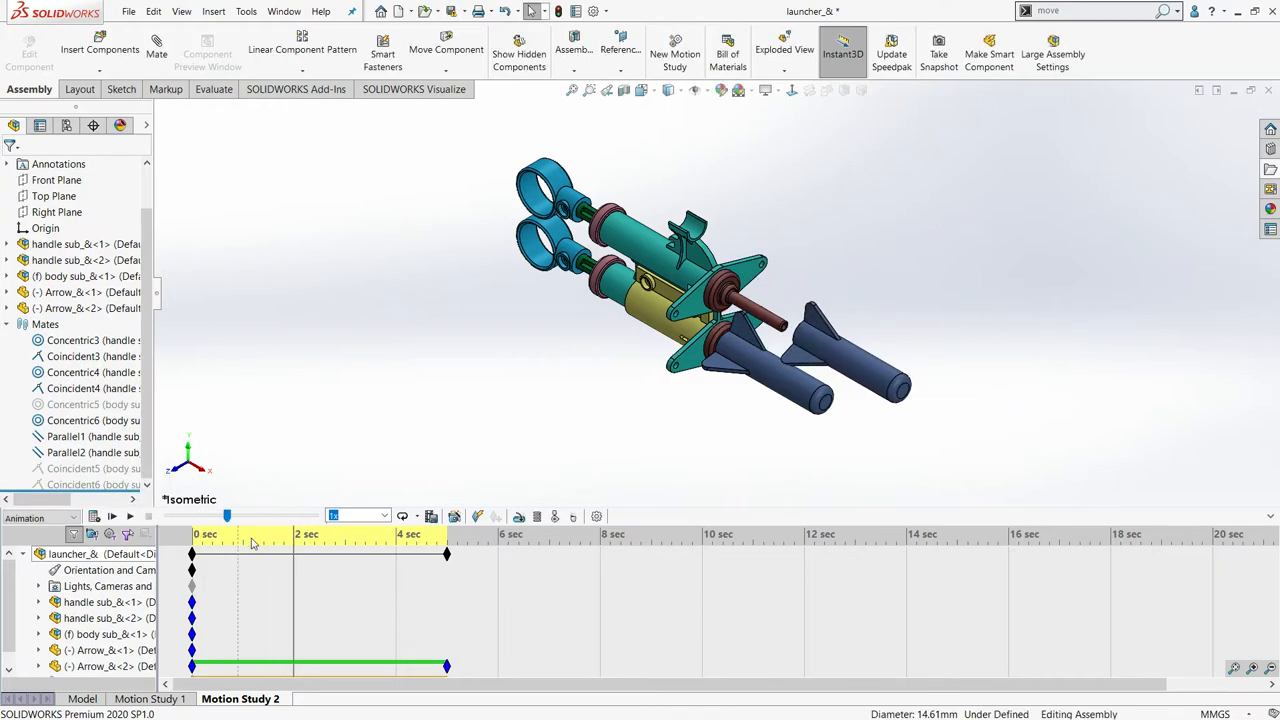
- Keyframe the launched arrow lowered and turned around at 8 seconds, and play the animation partway from the start
drag(298, 557, 601, 573)
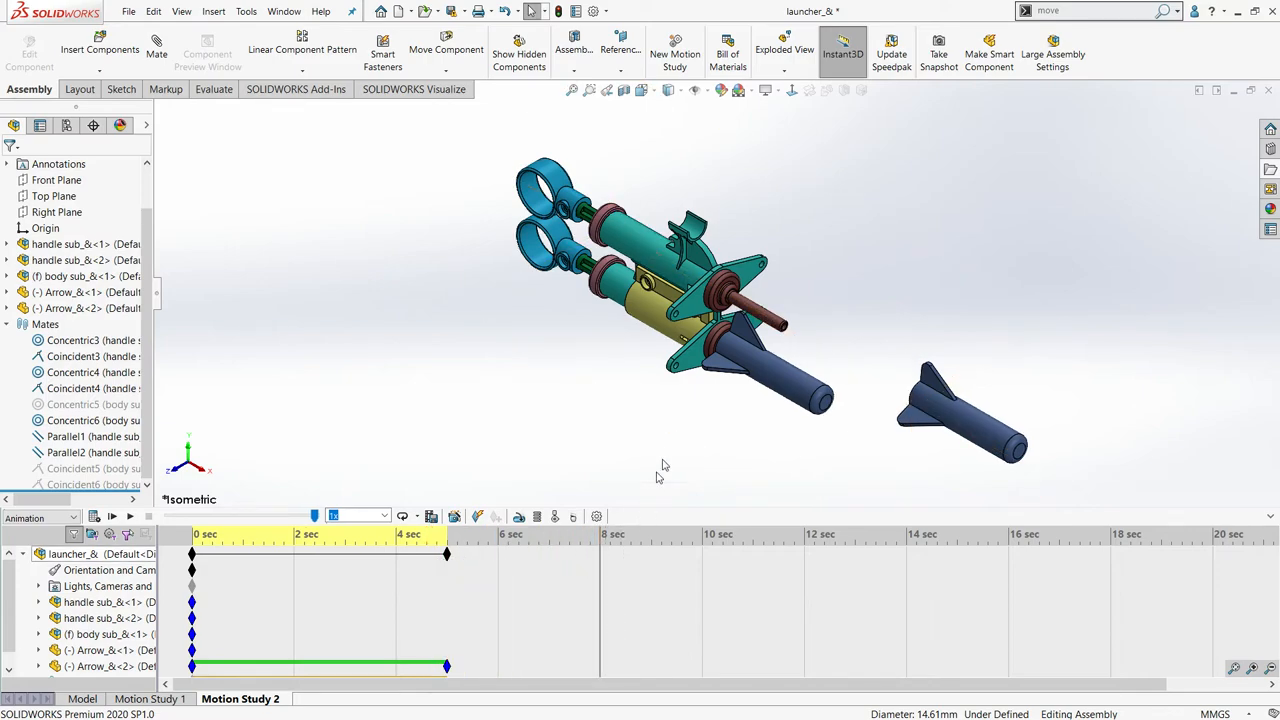
scroll(717, 300, up, 3)
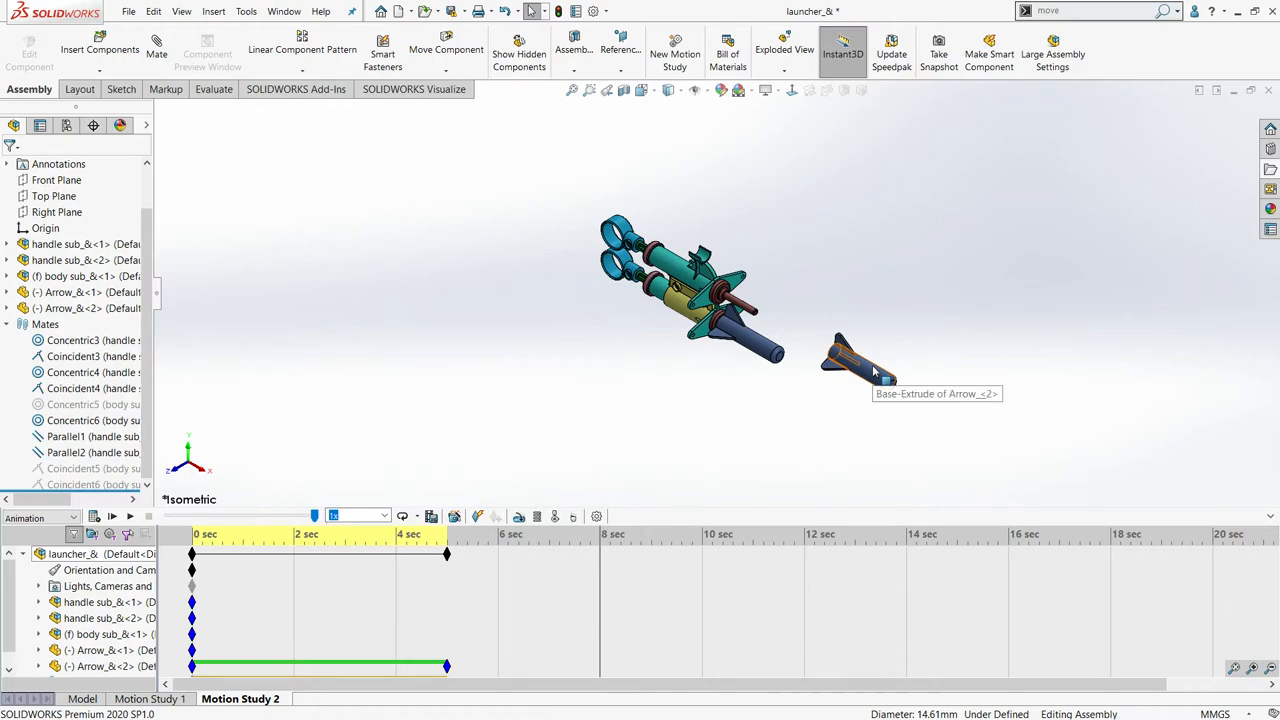
drag(873, 372, 898, 450)
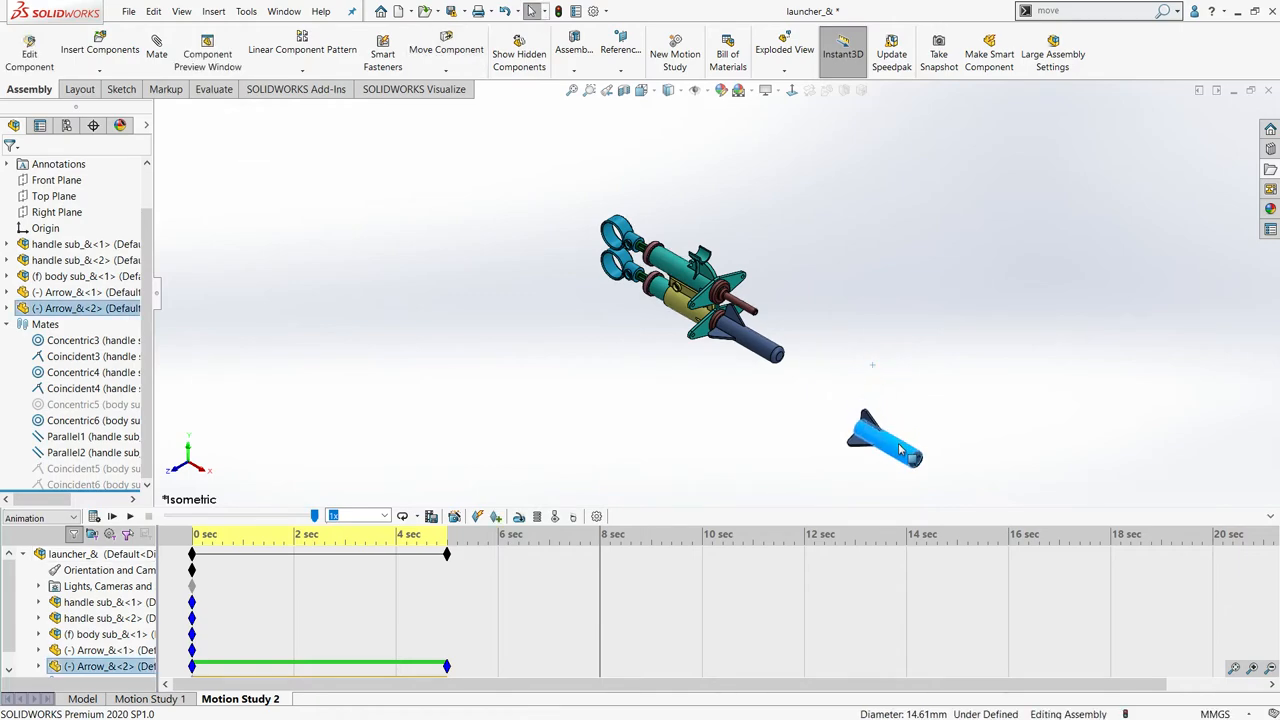
right_drag(898, 450, 808, 462)
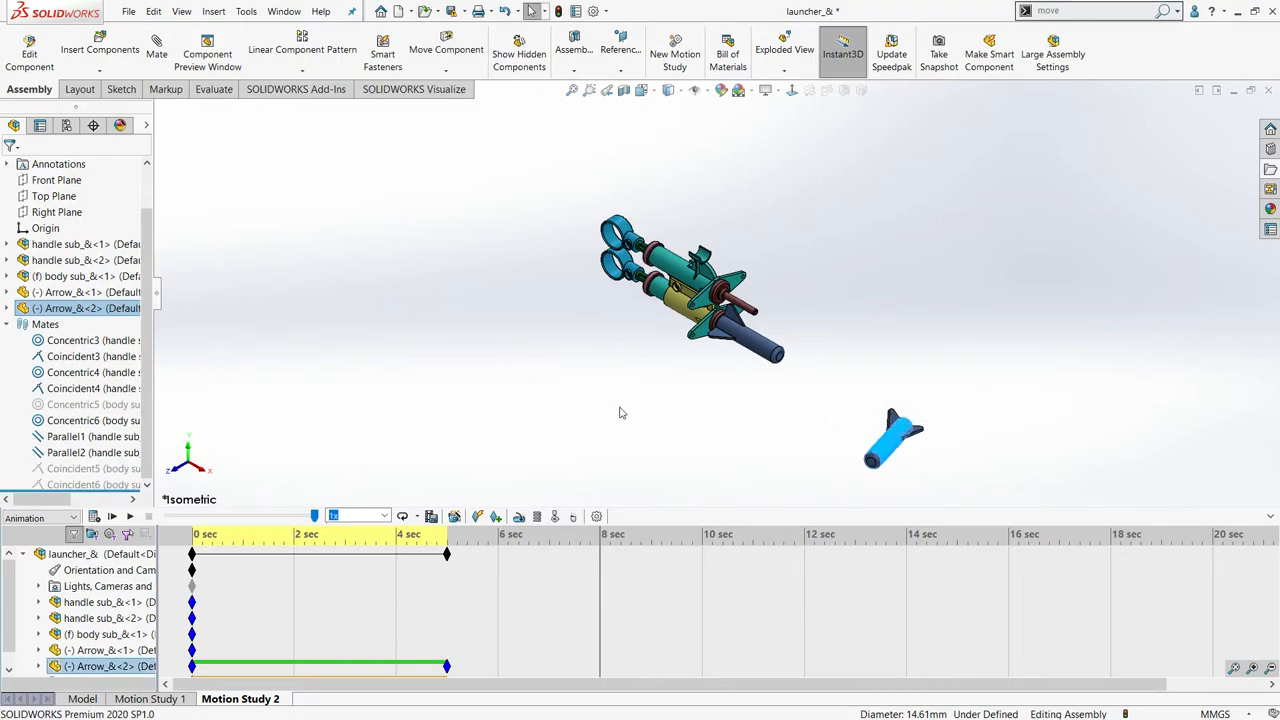
click(497, 517)
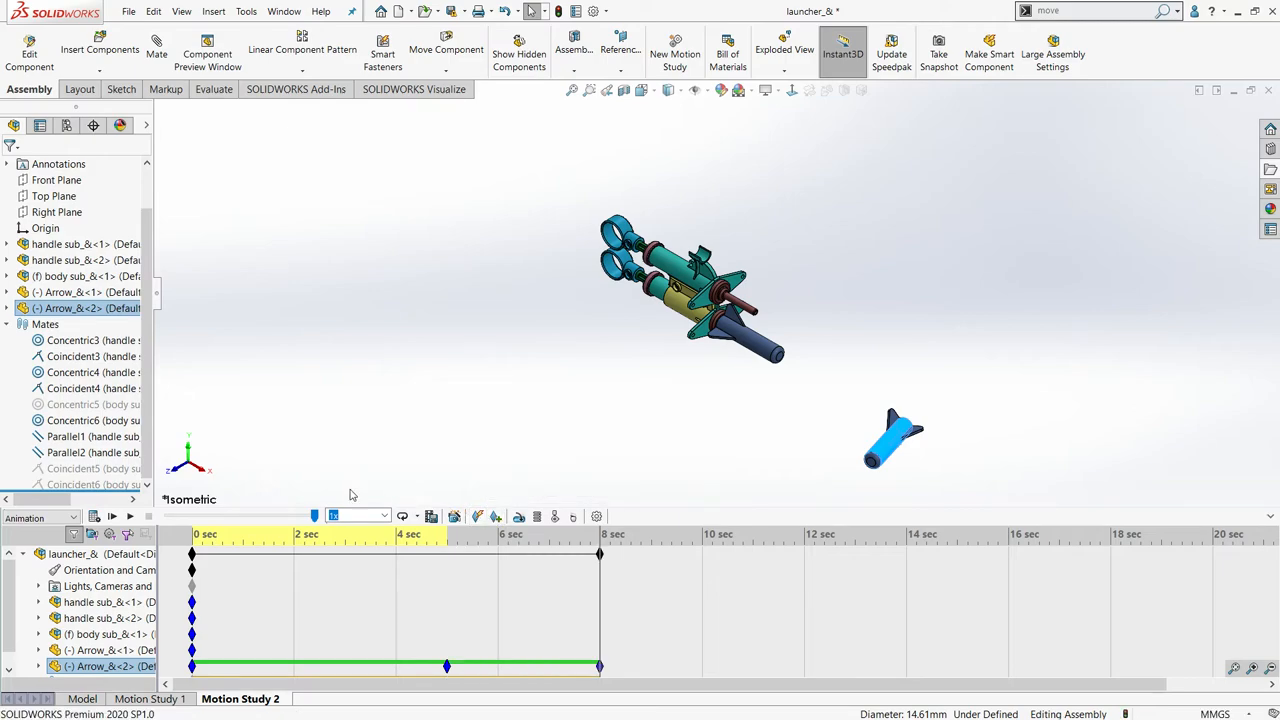
click(112, 517)
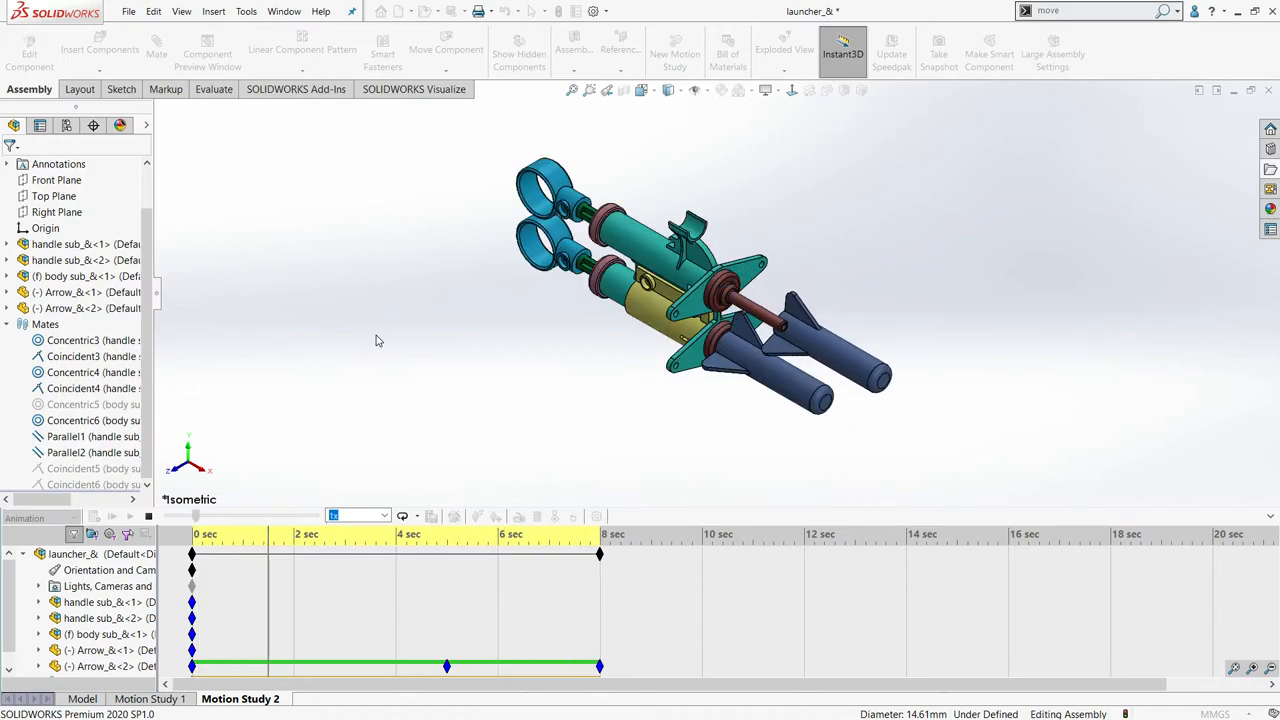
click(148, 516)
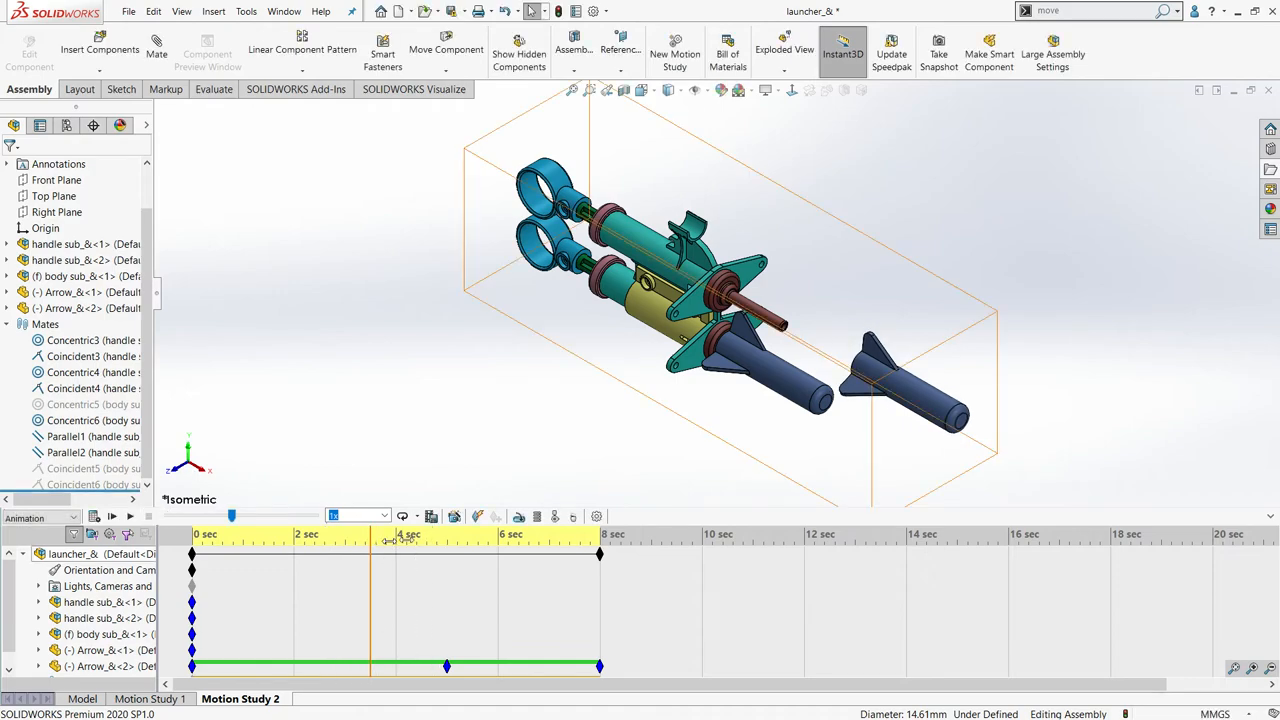
- Keyframe the lower arrow rotated about its own axis at 10 seconds, and play the animation partway from the start
drag(392, 538, 703, 548)
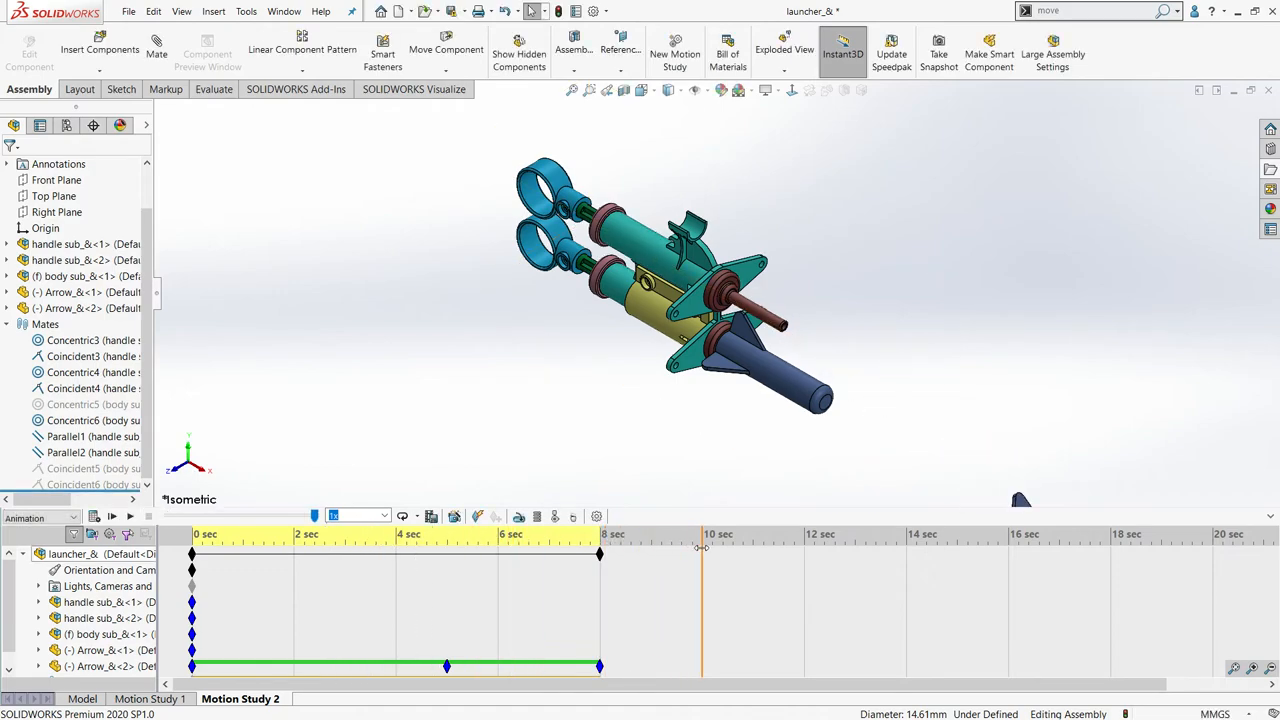
scroll(752, 375, down, 3)
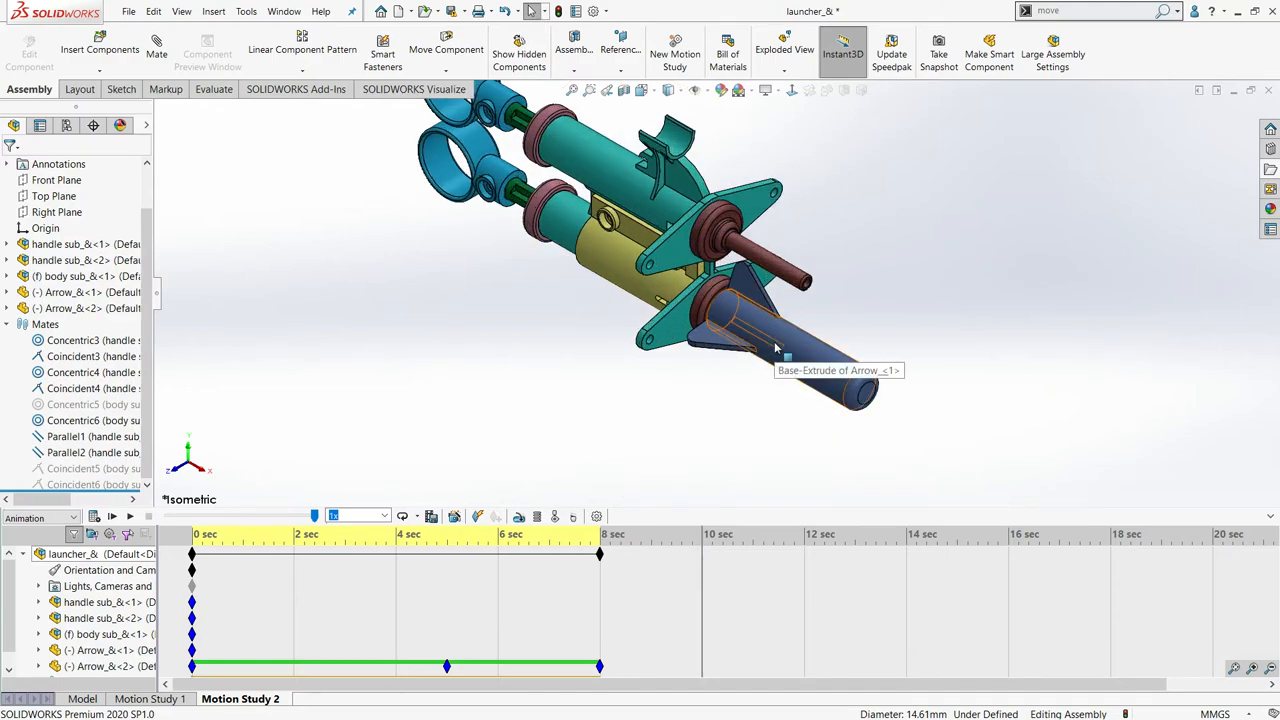
click(771, 358)
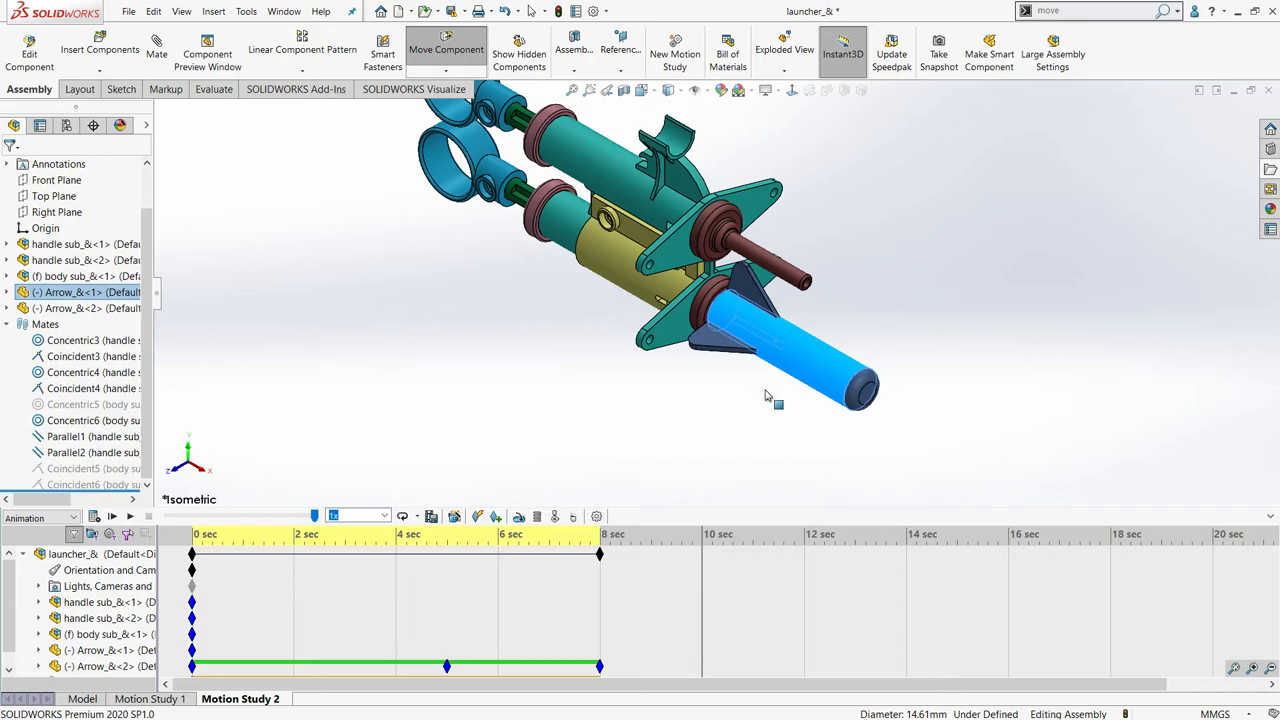
drag(766, 397, 965, 191)
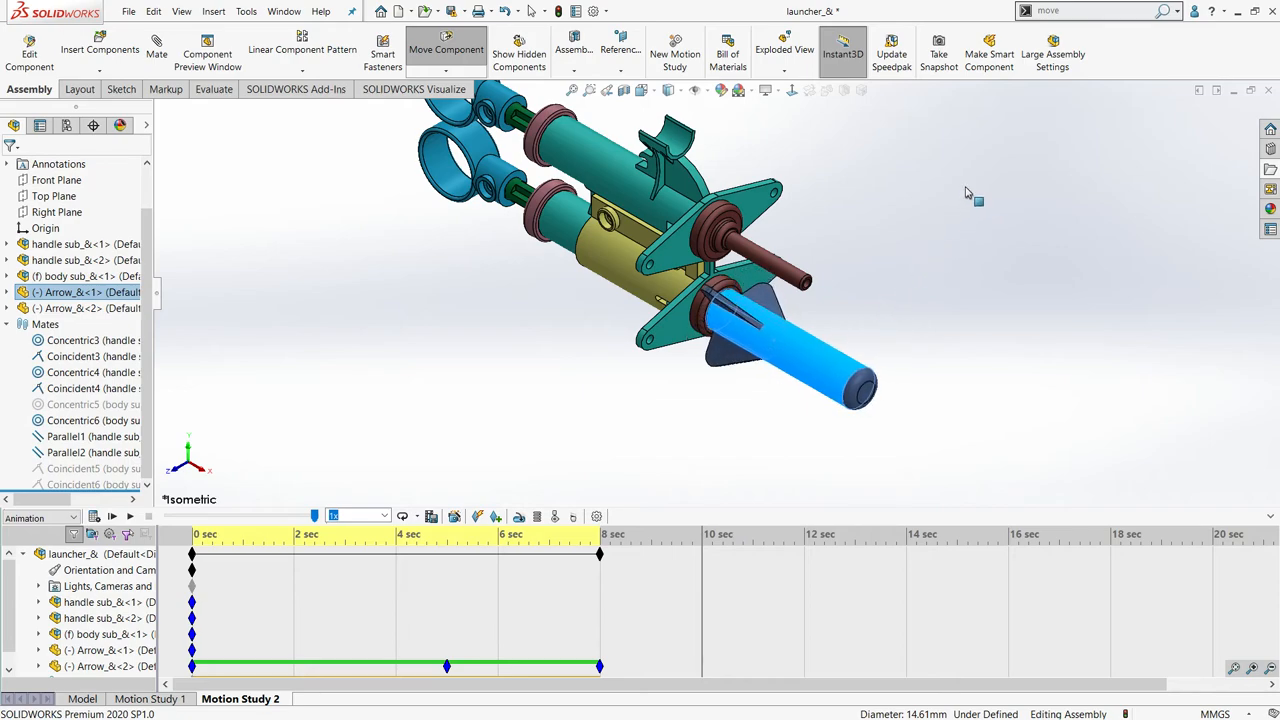
click(496, 517)
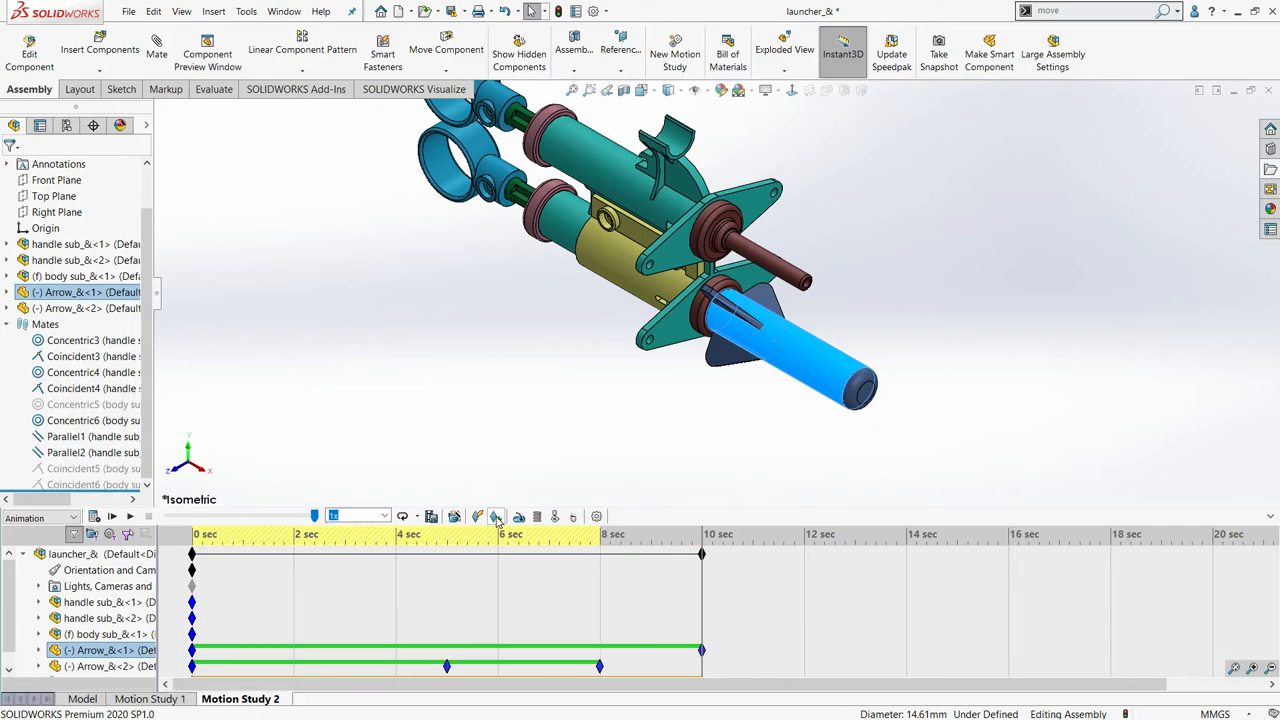
click(112, 516)
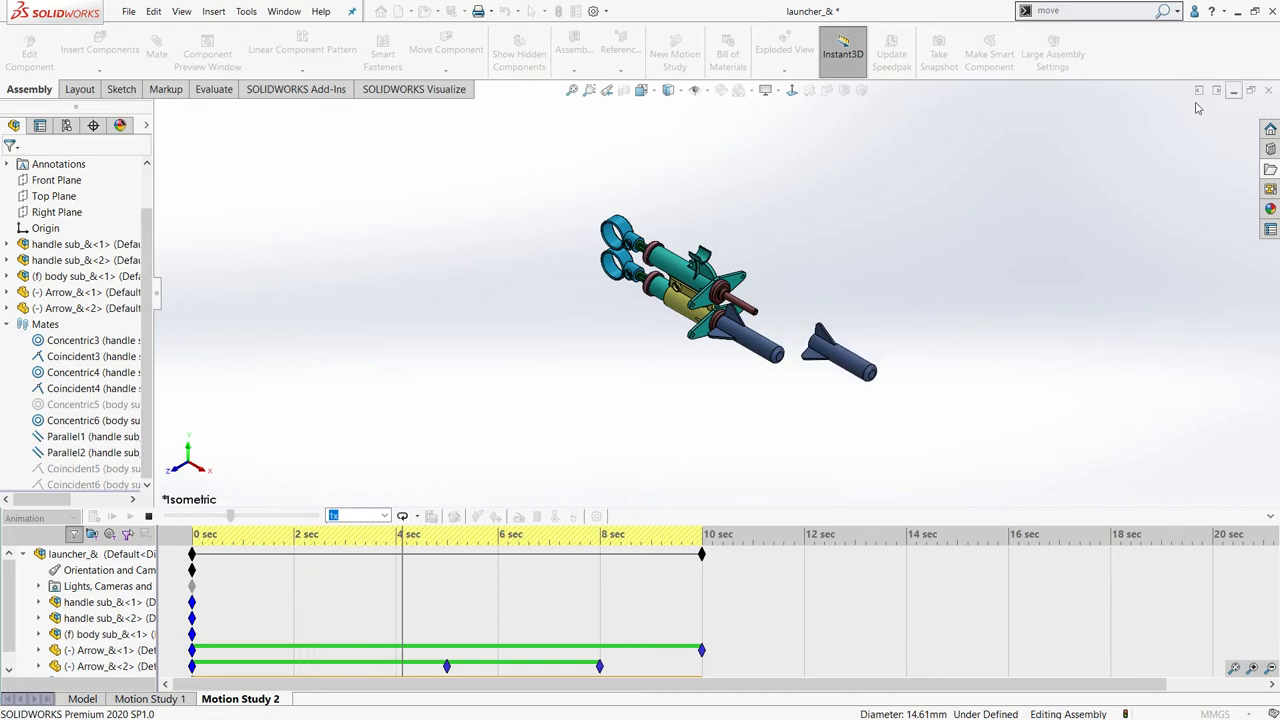
click(148, 517)
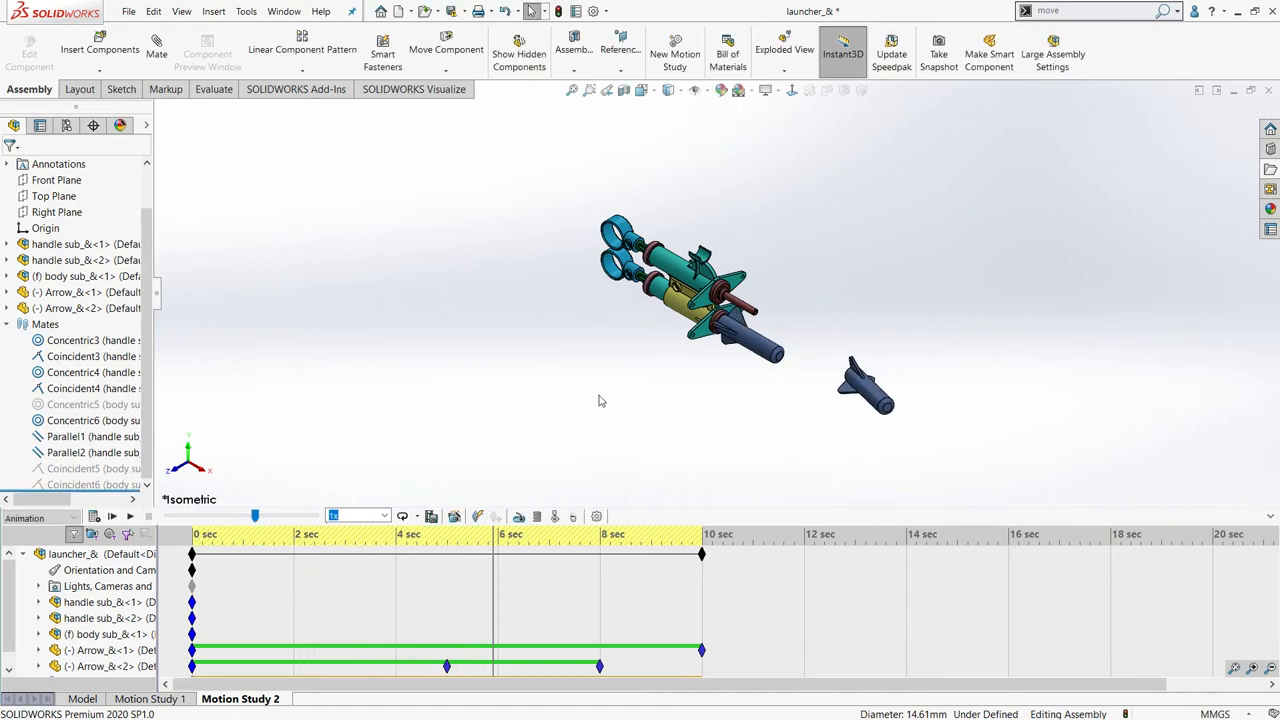
- Close the launcher assembly without saving its modified documents
click(1271, 91)
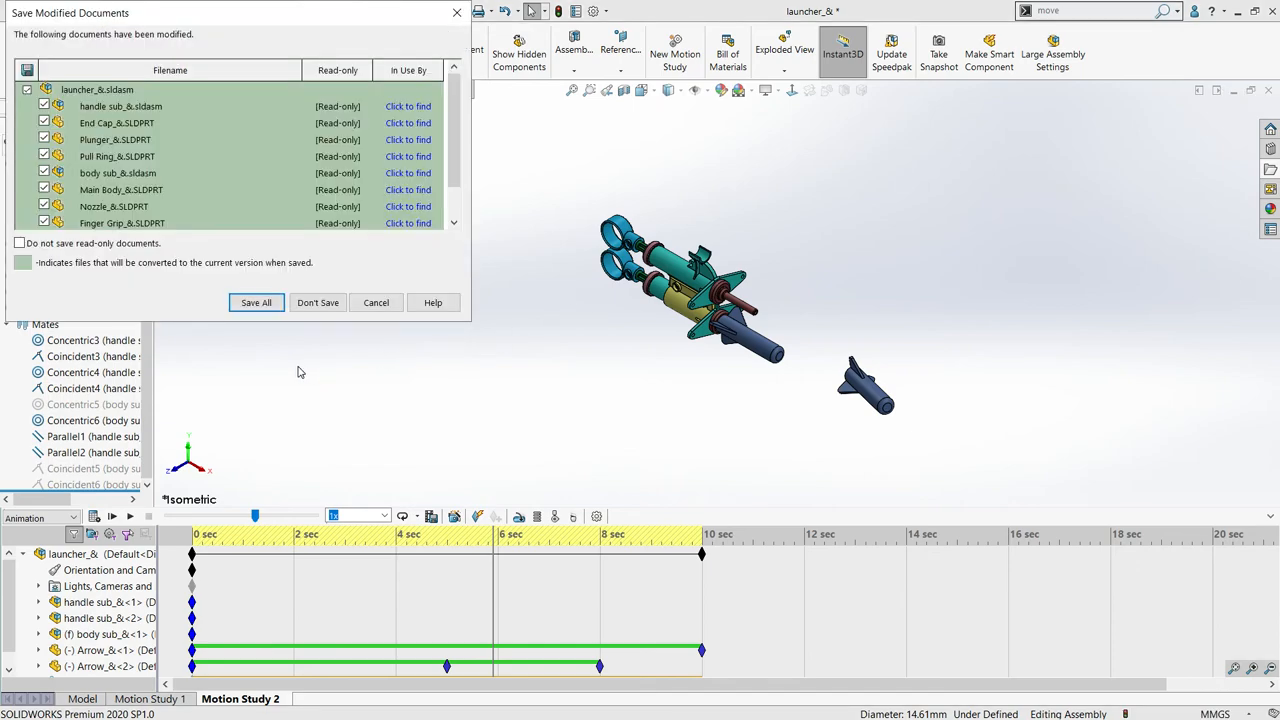
click(300, 308)
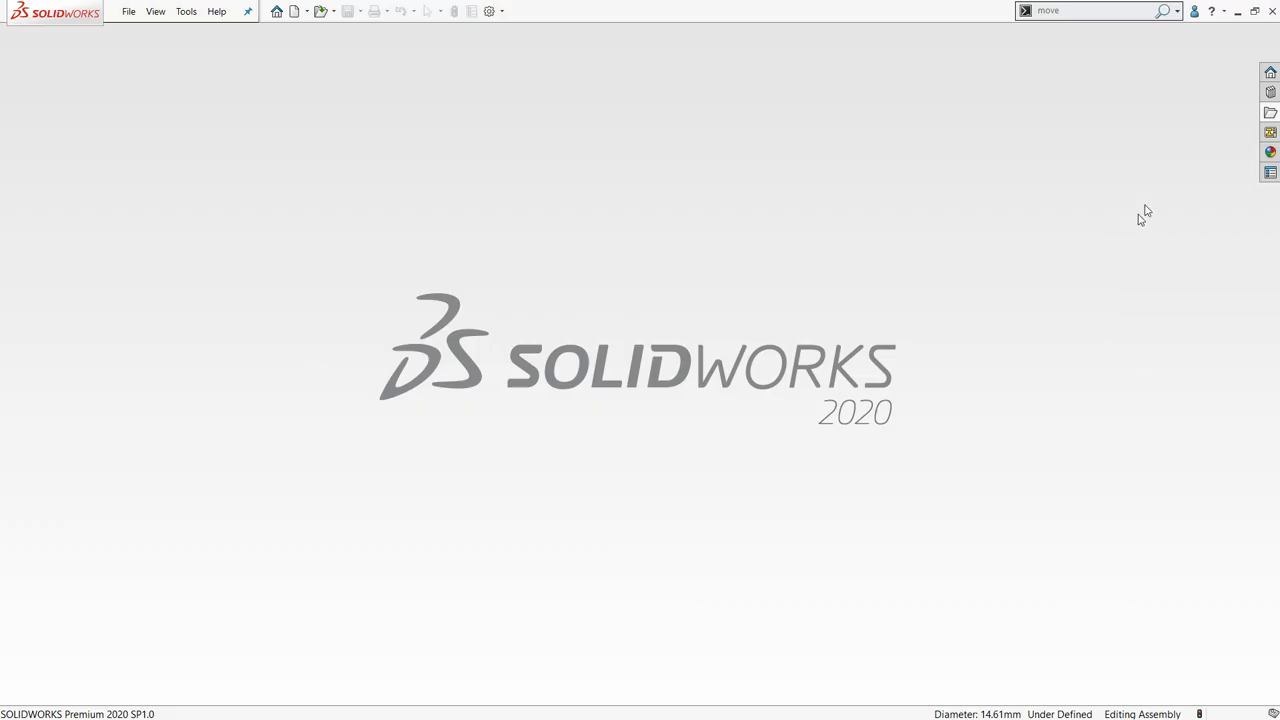
- Open the Universal Joint_& assembly from the Completed Case Study folder of DAY 4's Lesson12 Bottomup Assembly
click(1266, 112)
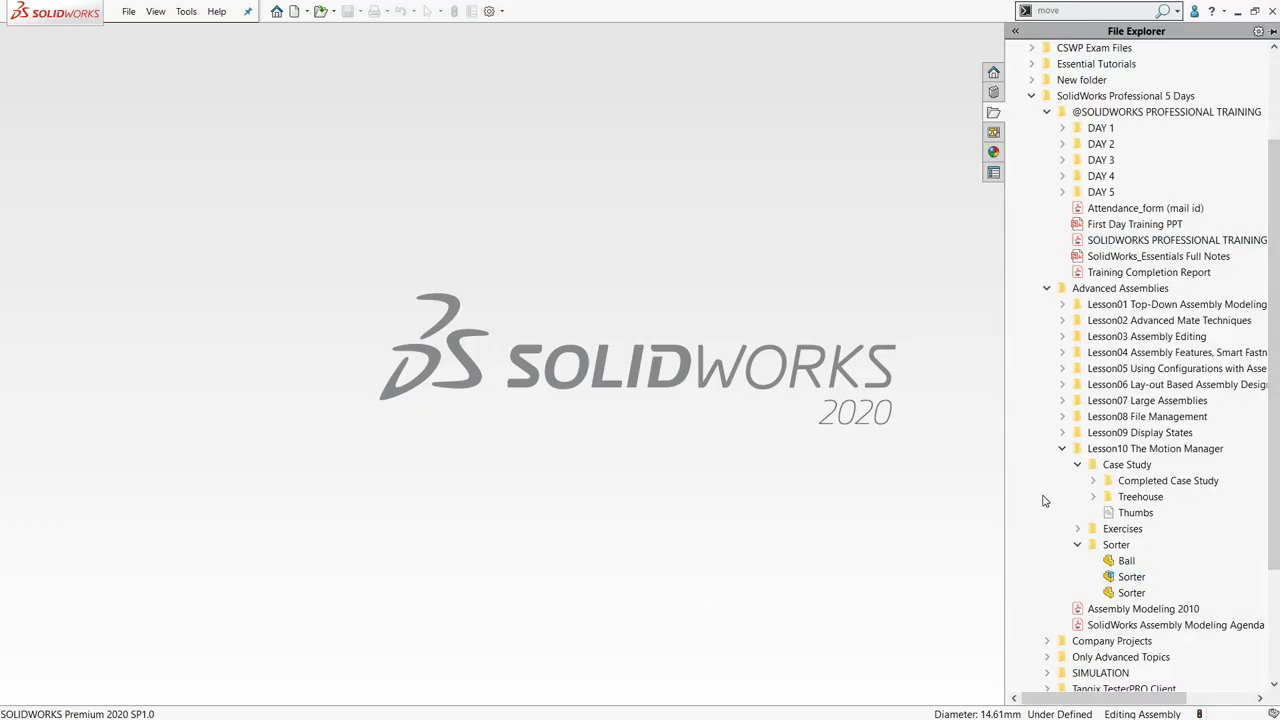
scroll(1043, 500, down, 3)
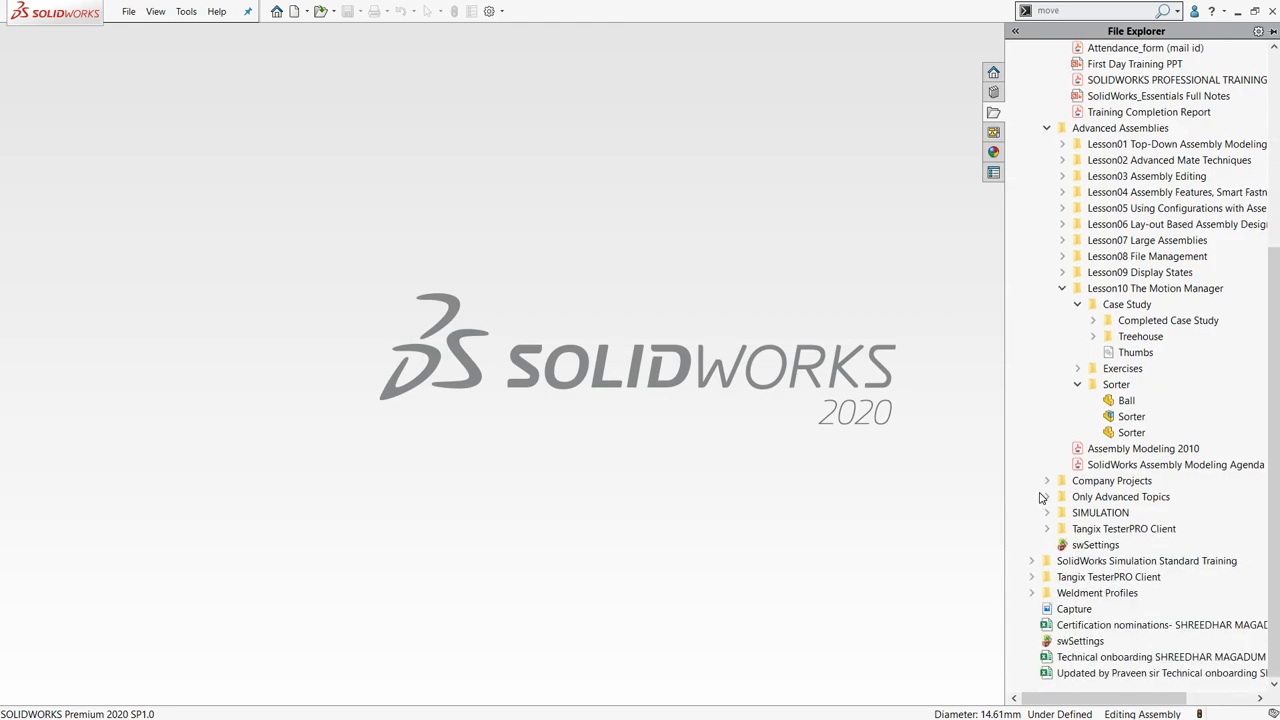
scroll(1062, 250, up, 5)
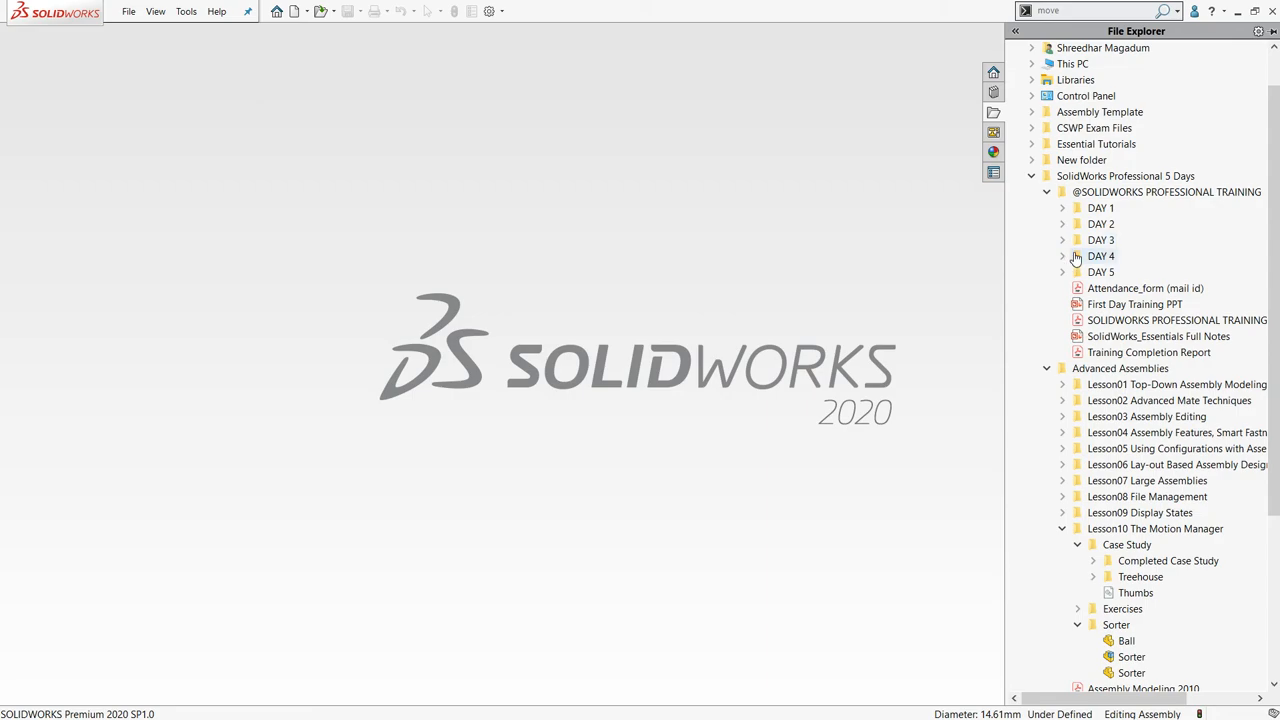
double_click(1076, 258)
double_click(1092, 272)
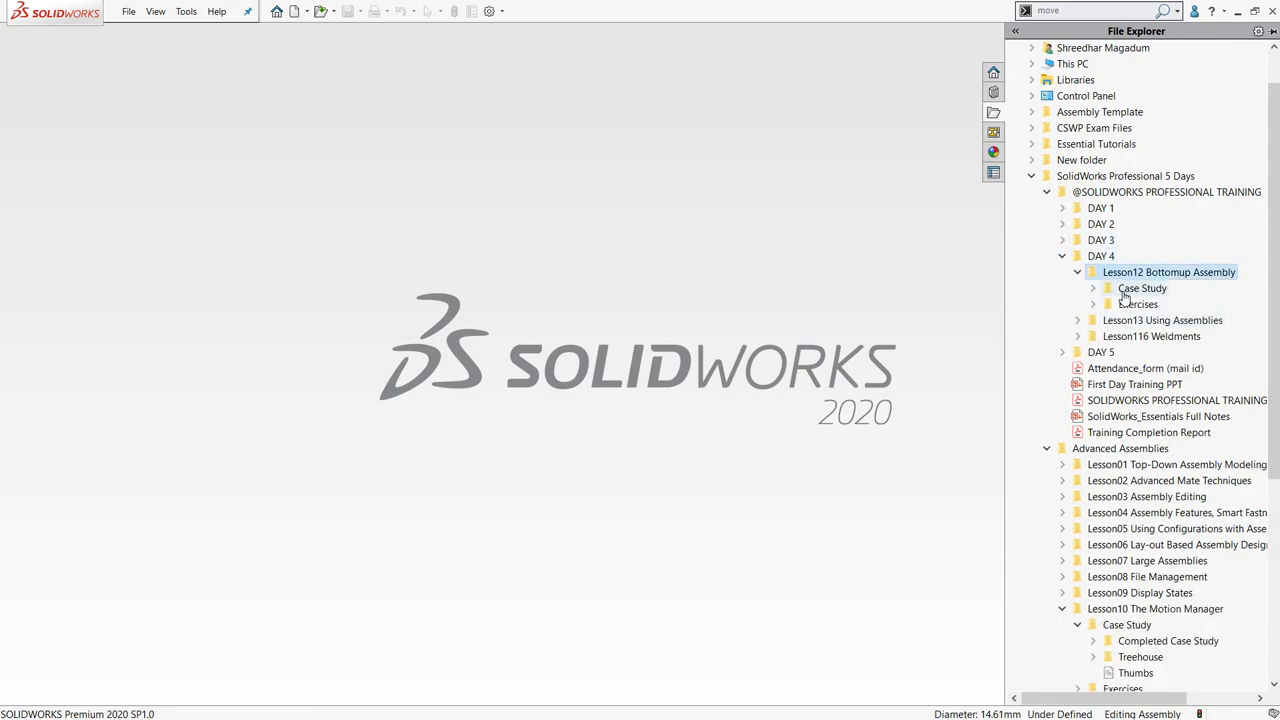
double_click(1128, 289)
double_click(1140, 304)
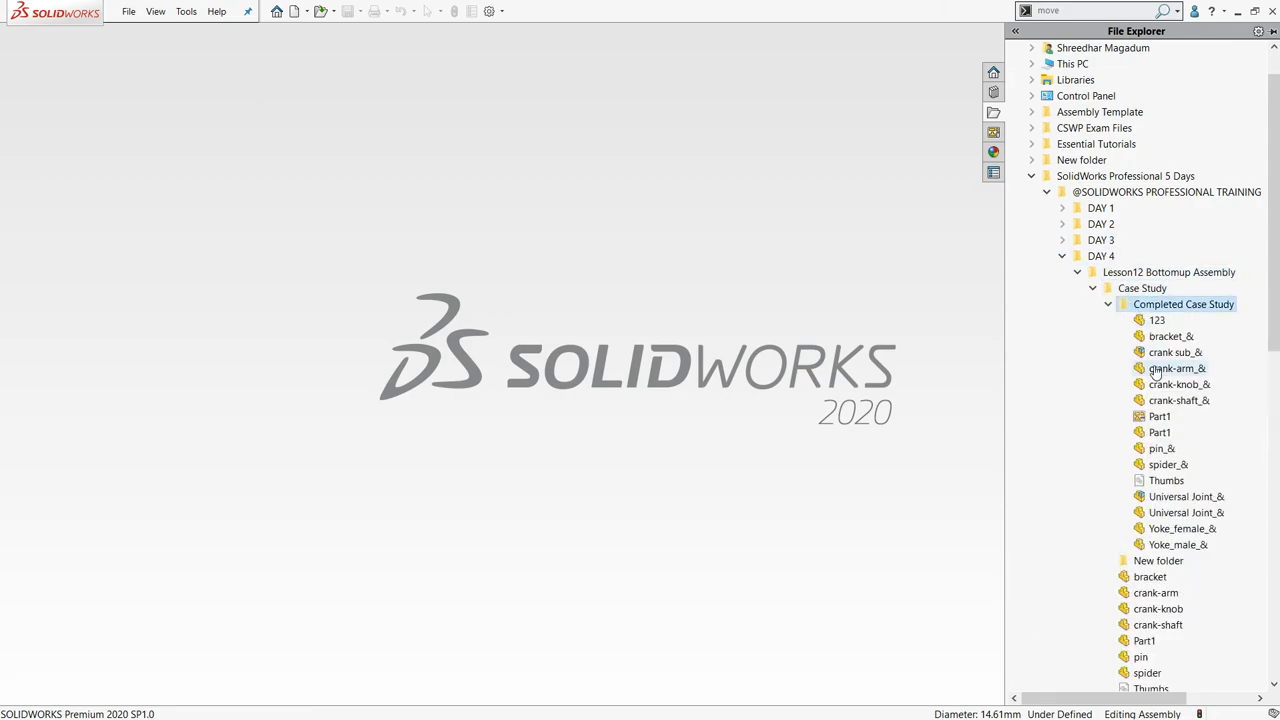
click(1157, 354)
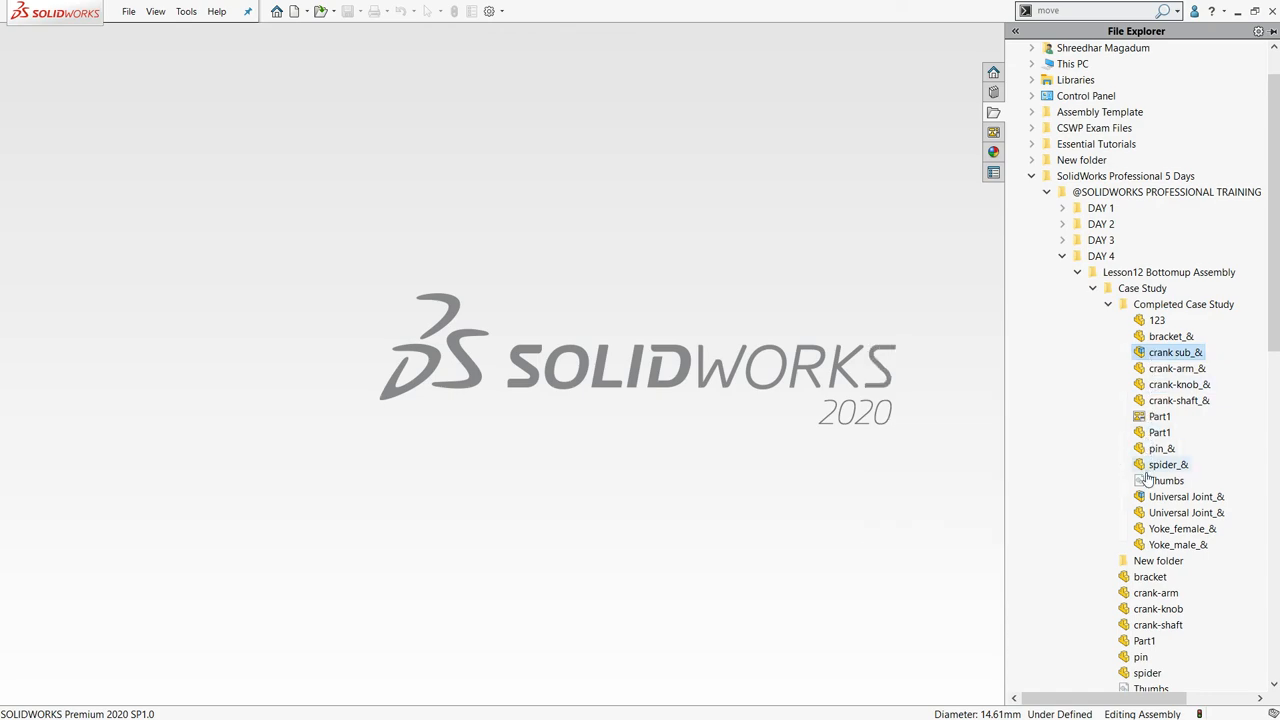
mouse_move(1150, 508)
drag(1150, 508, 510, 428)
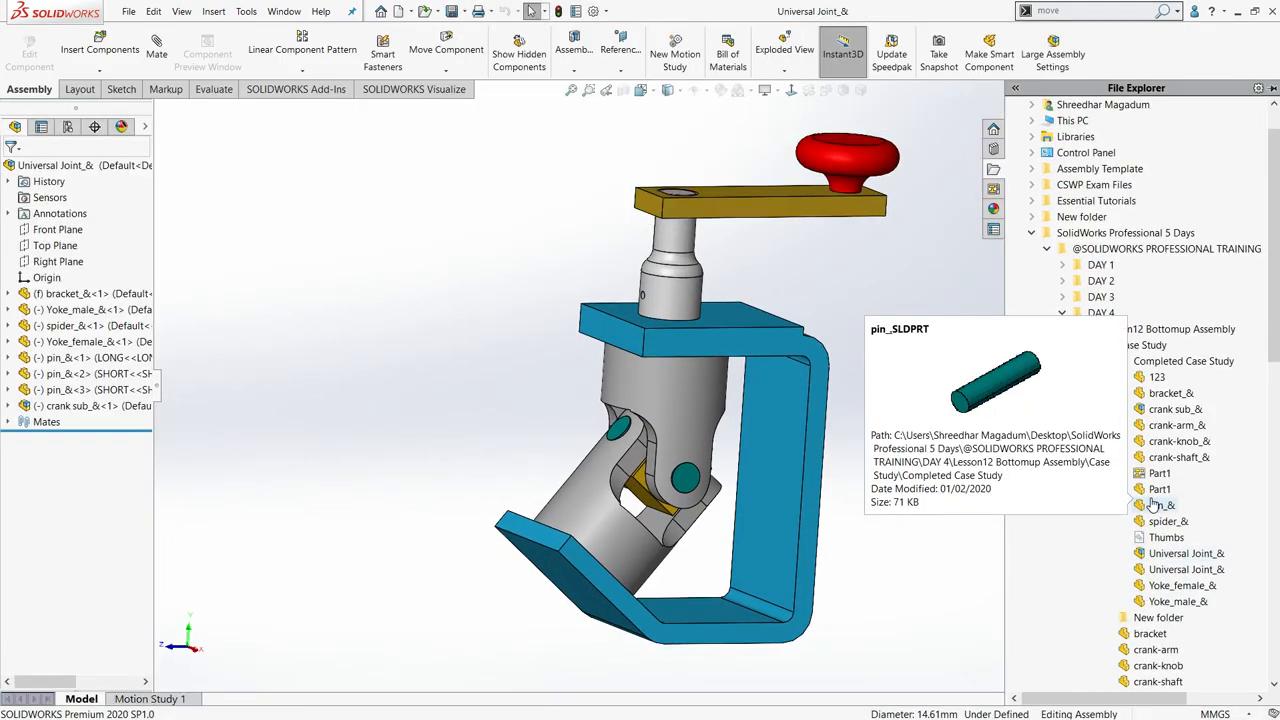
- Open Motion Study 1 of the Universal Joint assembly
click(446, 402)
scroll(443, 394, up, 4)
middle_drag(443, 394, 934, 383)
scroll(876, 253, down, 3)
scroll(789, 314, up, 3)
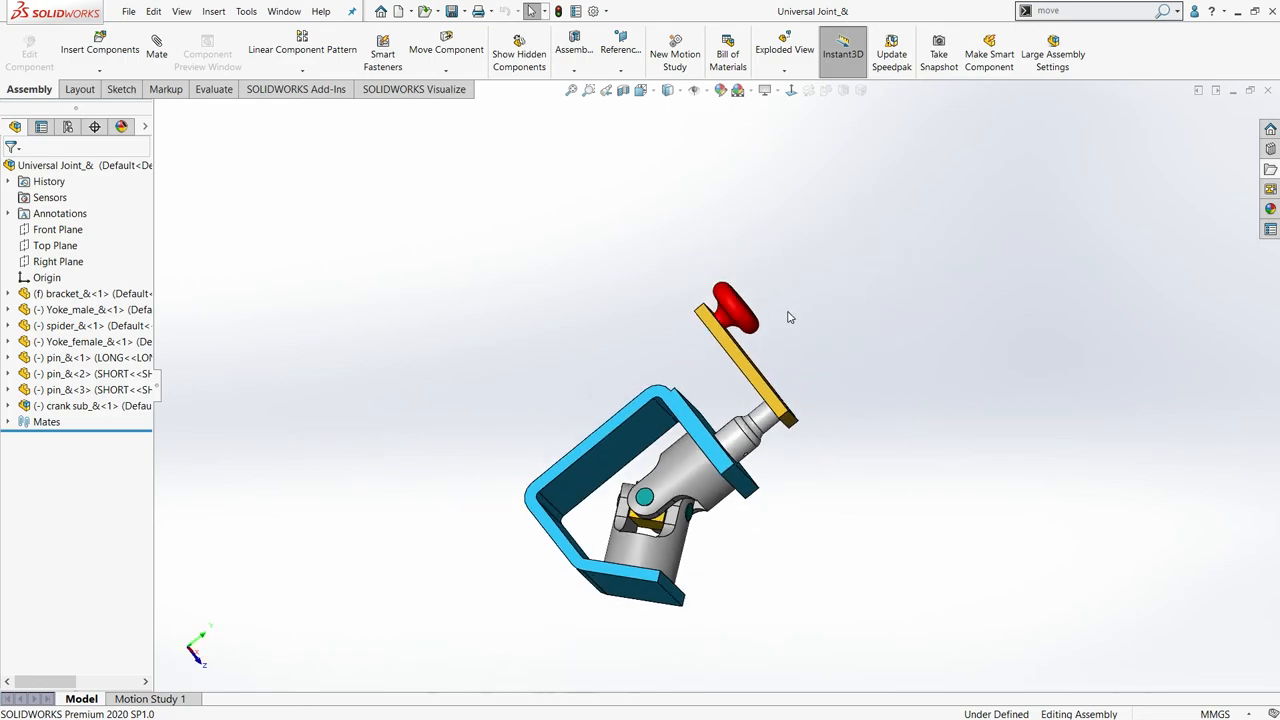
middle_drag(789, 314, 715, 657)
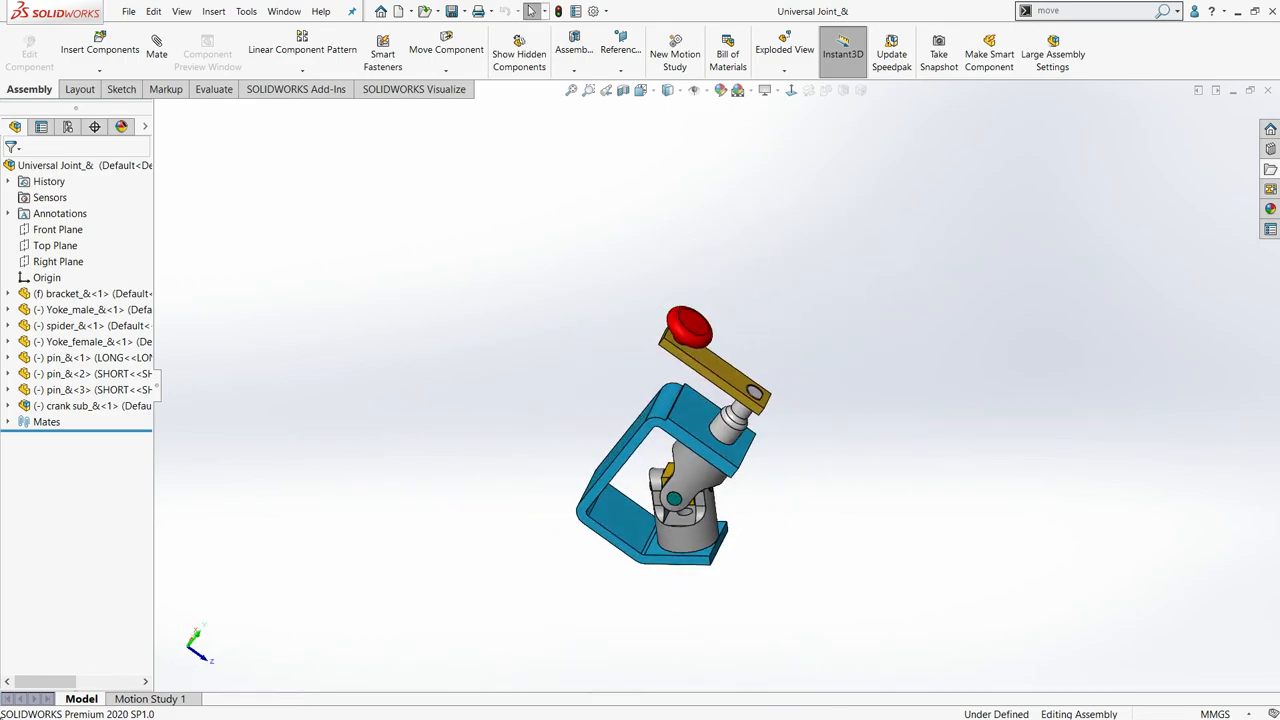
click(163, 700)
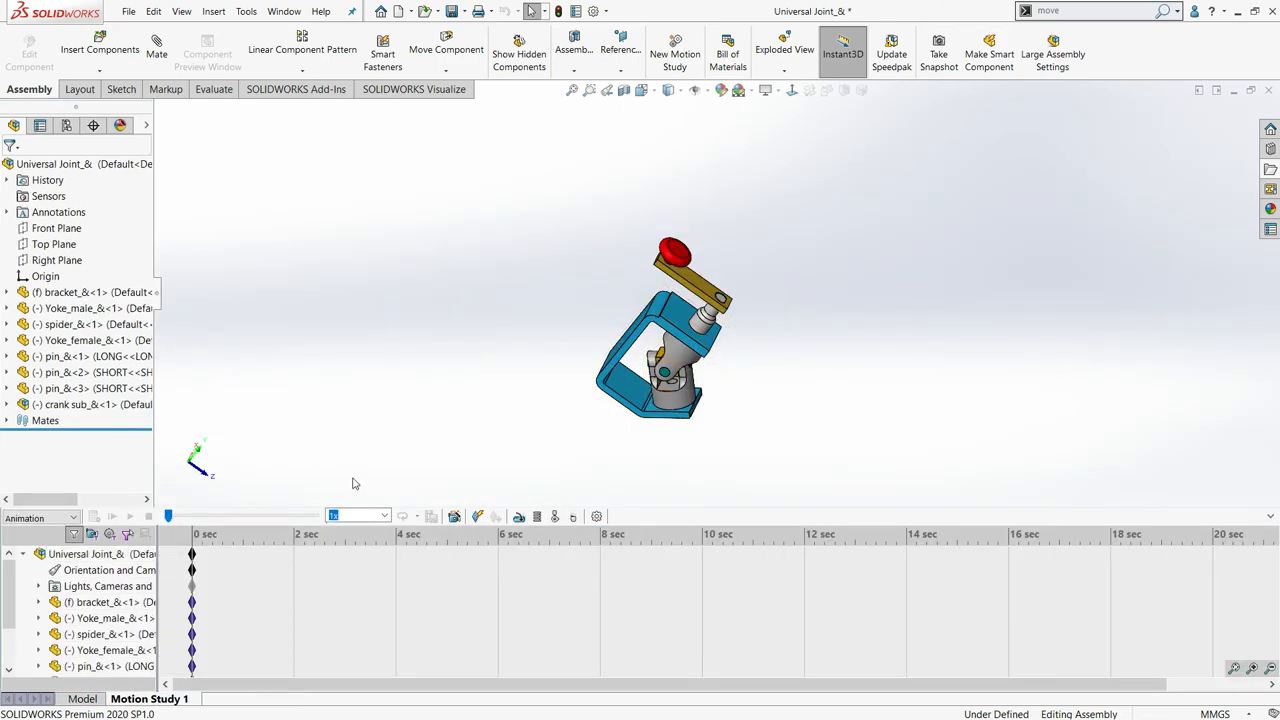
- Add a constant-speed rotary motor of 150 RPM on the red crank knob's top face, and play the motion study from the start
click(520, 517)
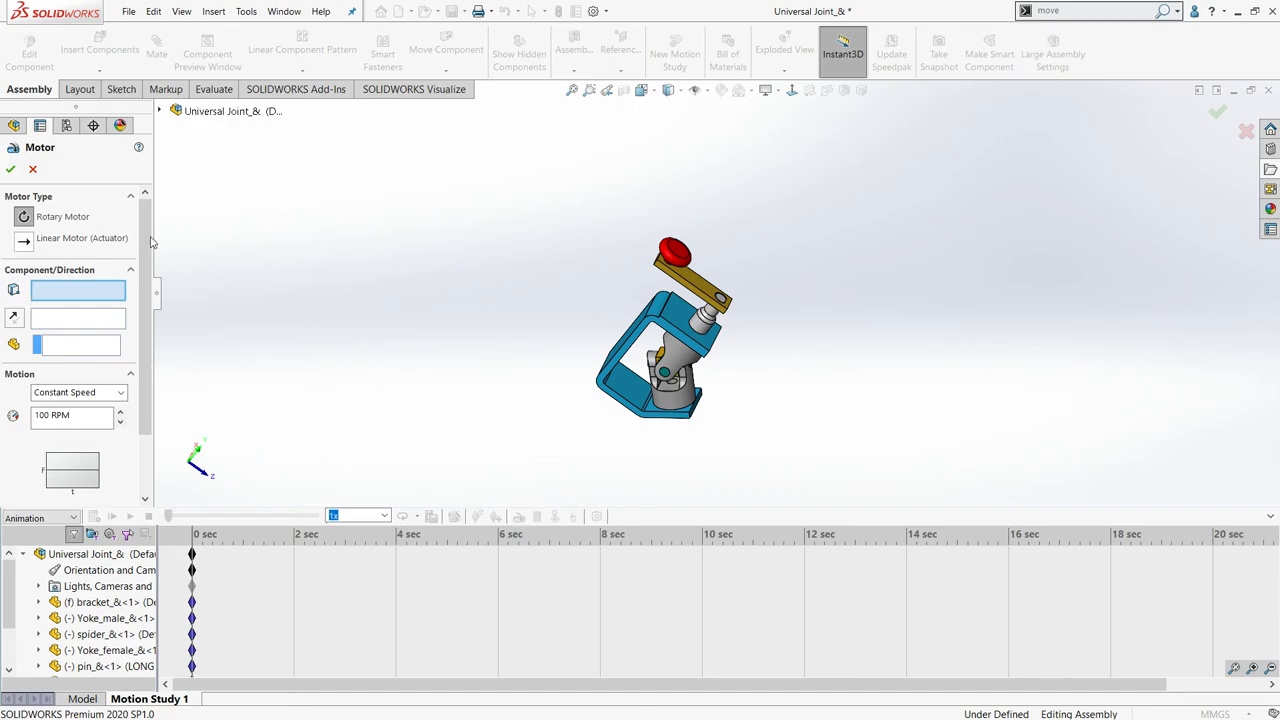
scroll(698, 254, down, 2)
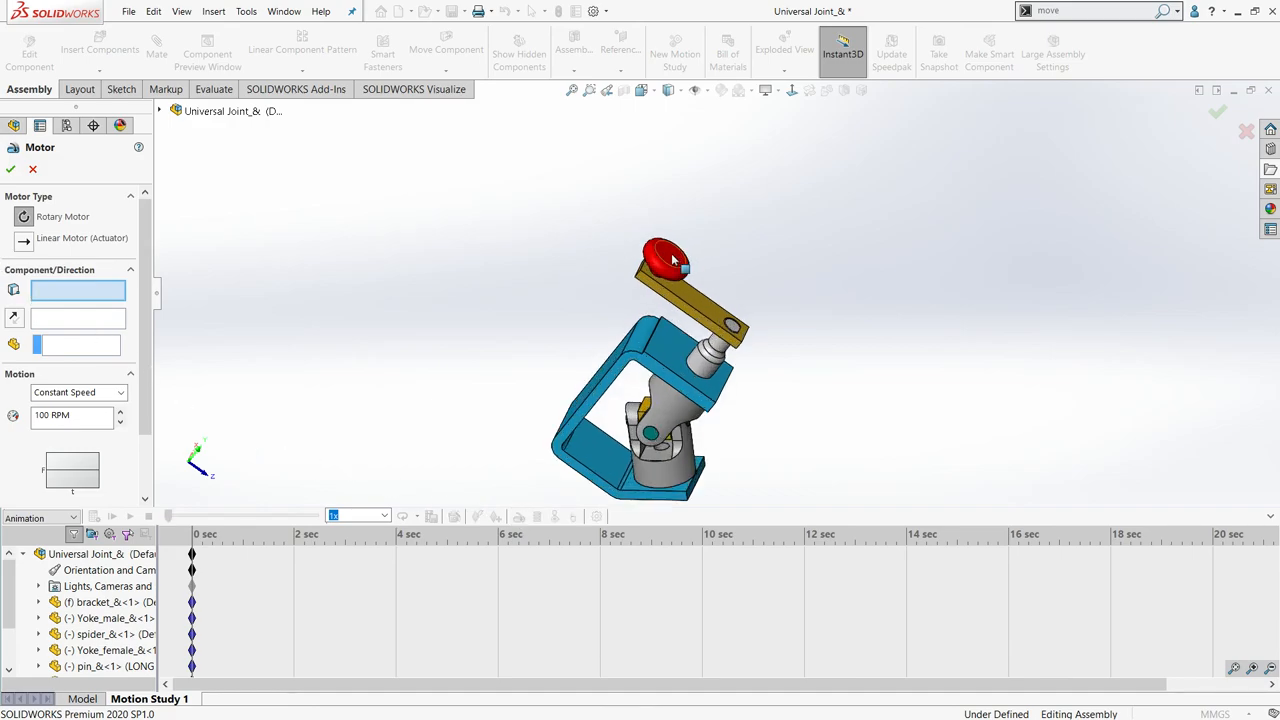
click(675, 260)
scroll(595, 327, up, 3)
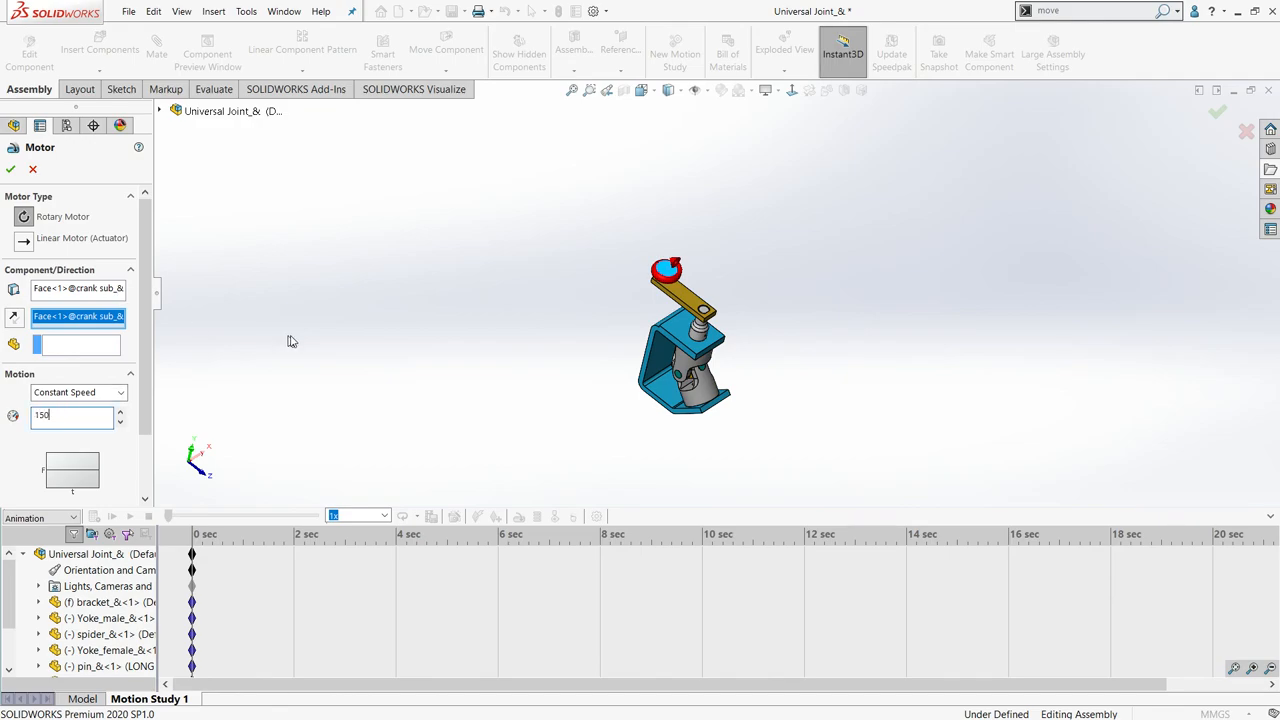
click(10, 170)
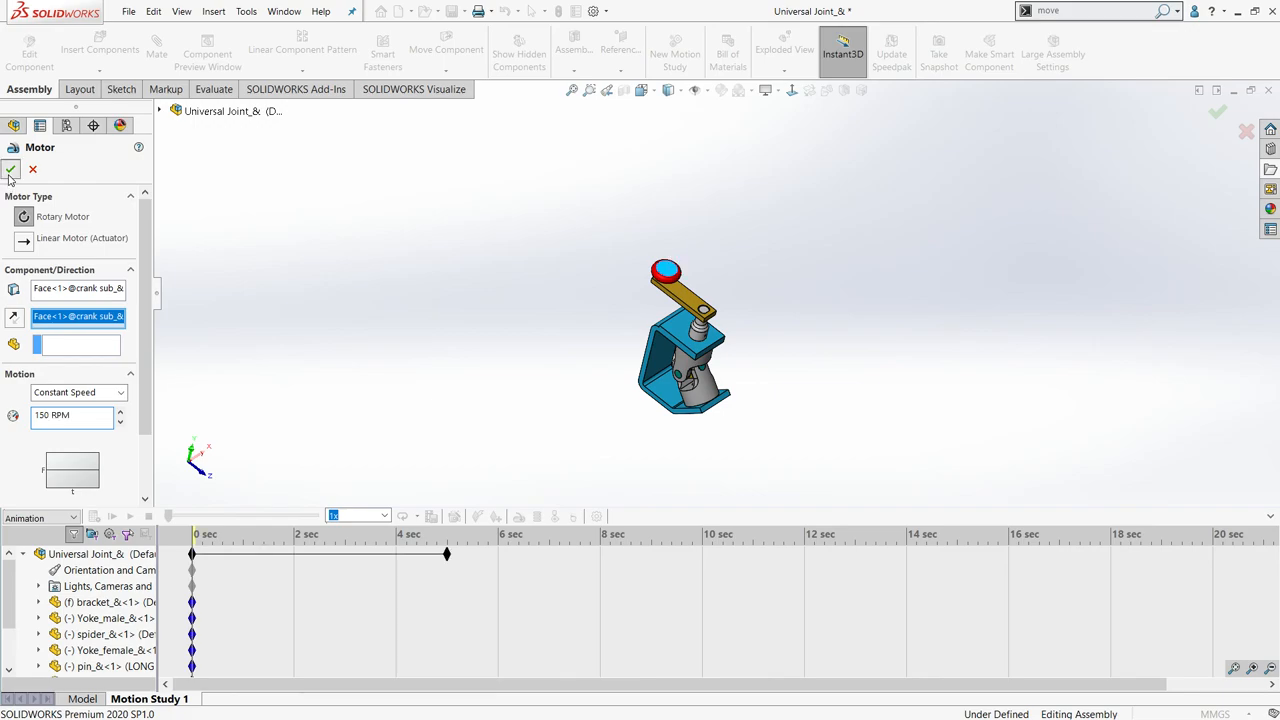
click(112, 516)
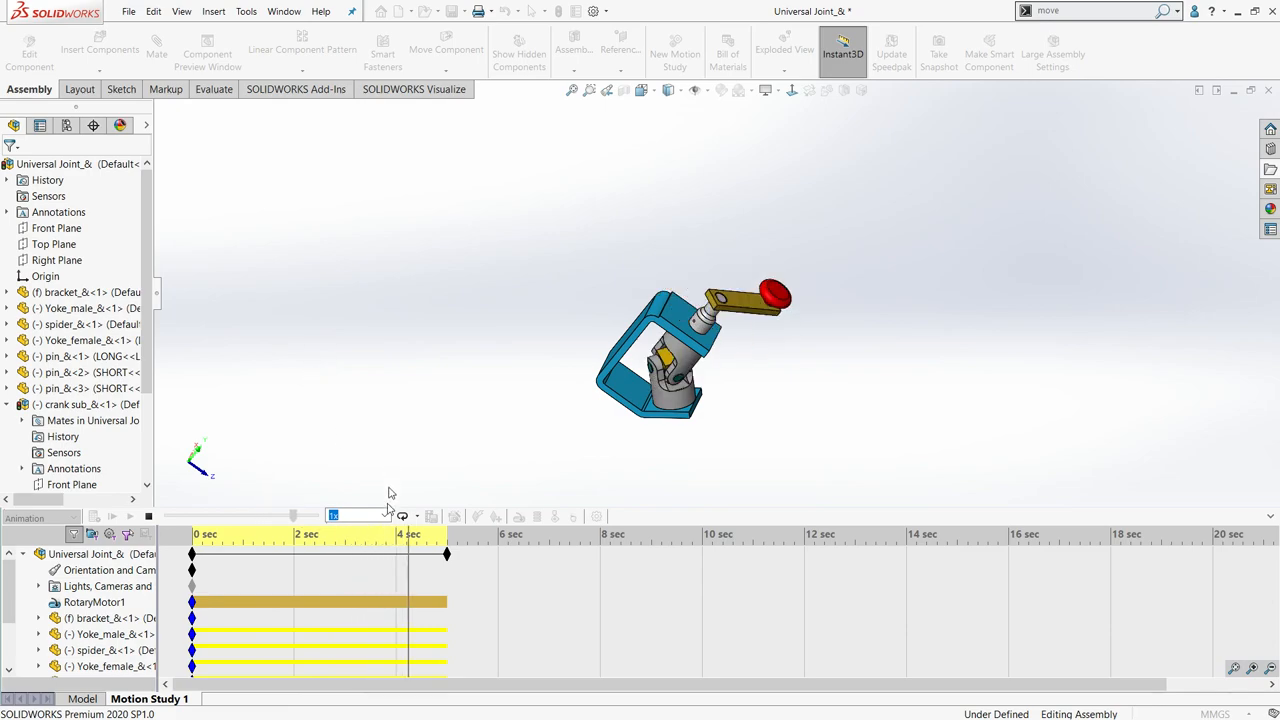
- Preview the running motion study at 2x, 0.25x and 0.5x playback speed, and set the speed back to 1x
click(350, 515)
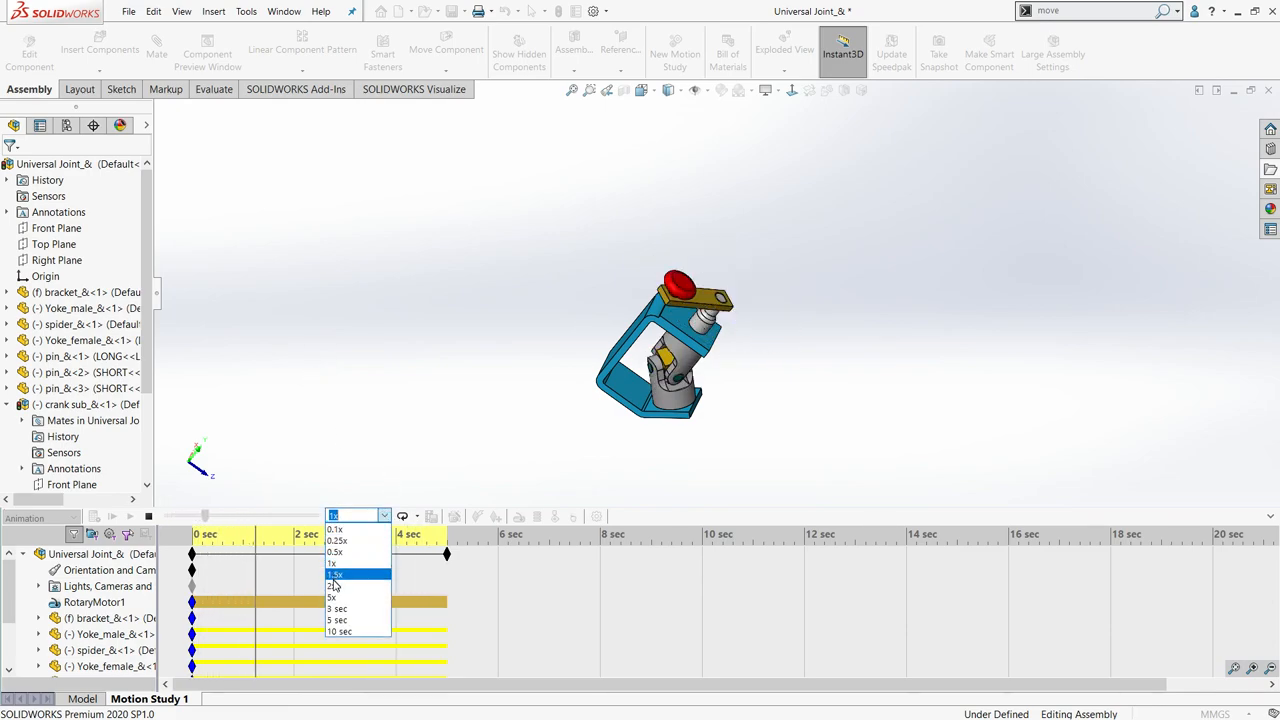
click(335, 586)
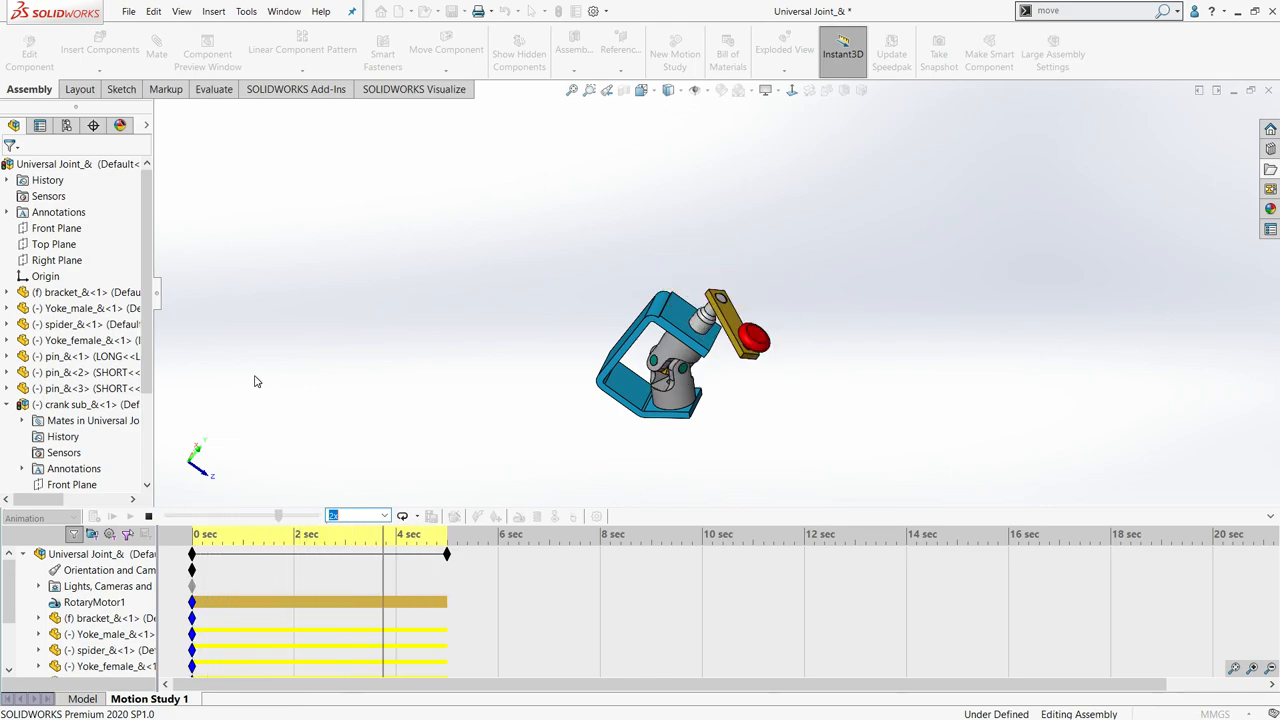
click(386, 516)
click(345, 547)
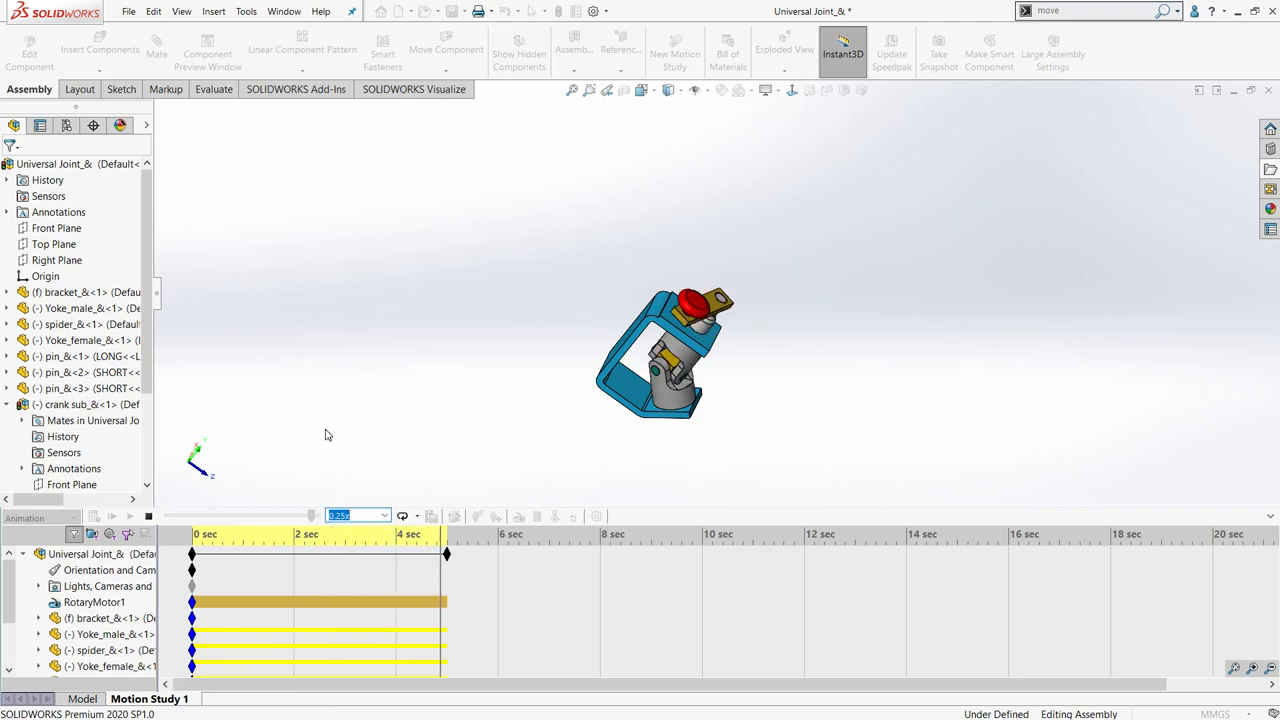
click(390, 516)
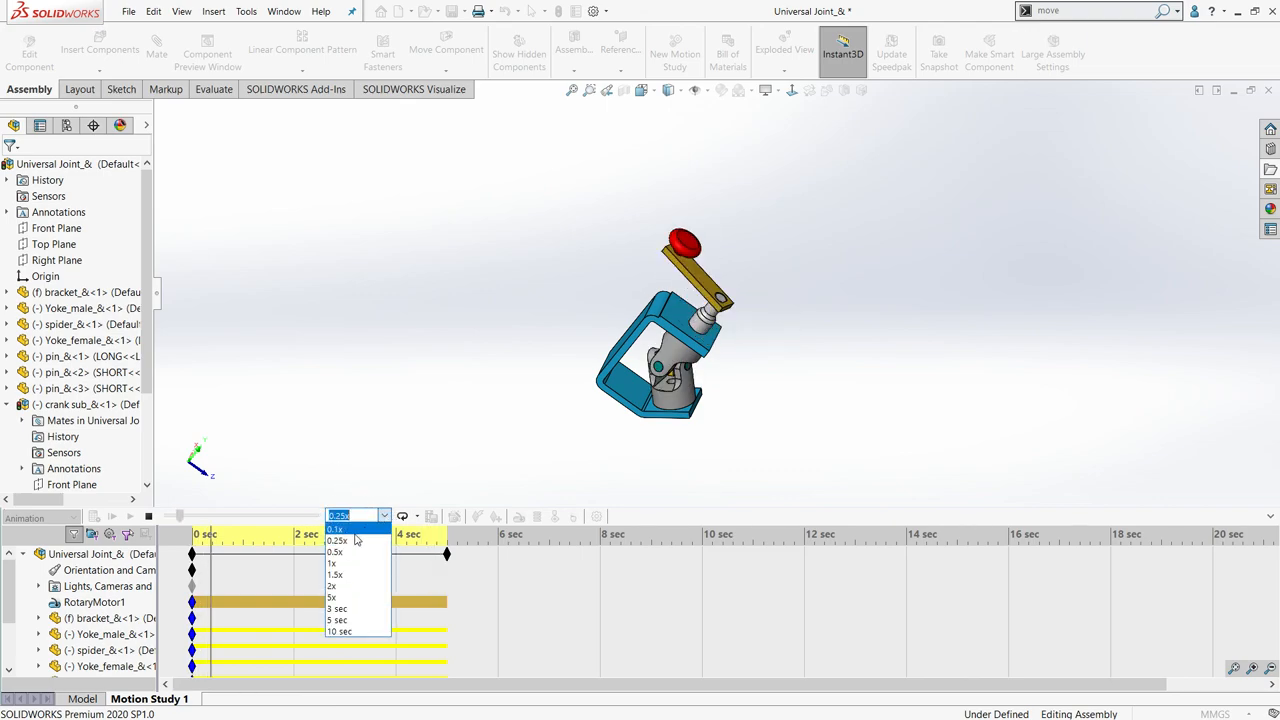
click(345, 562)
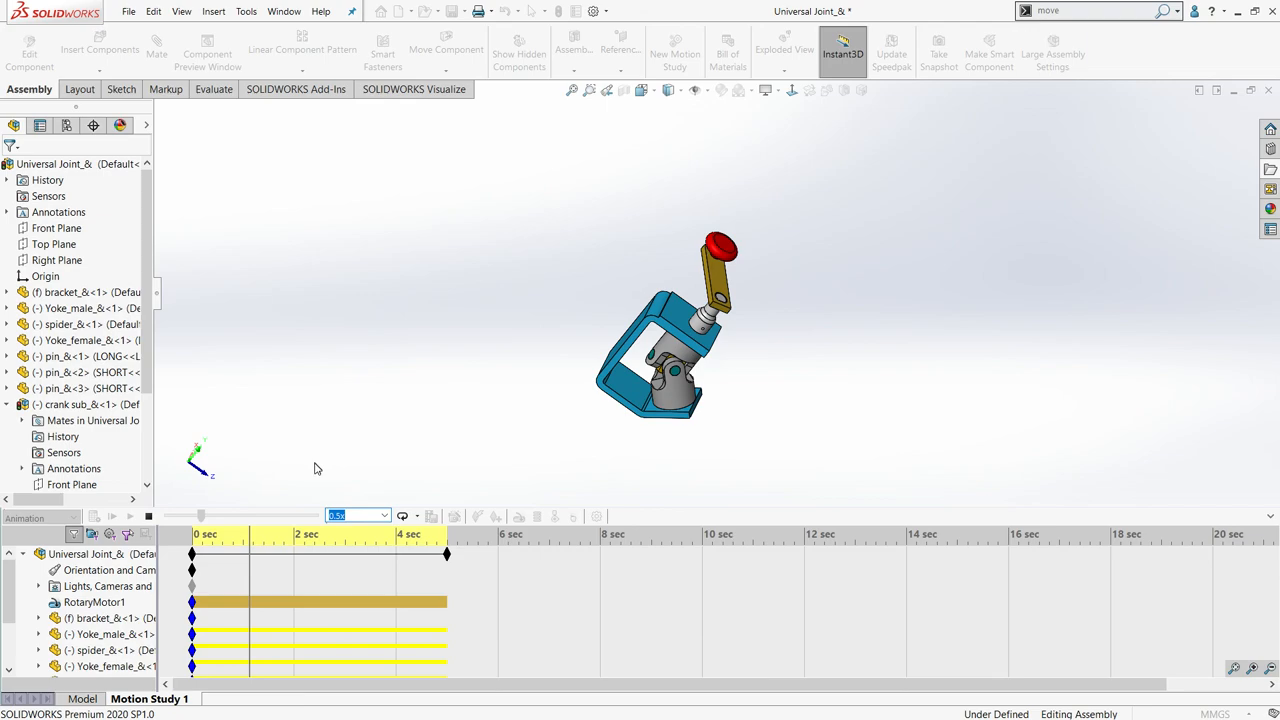
click(383, 516)
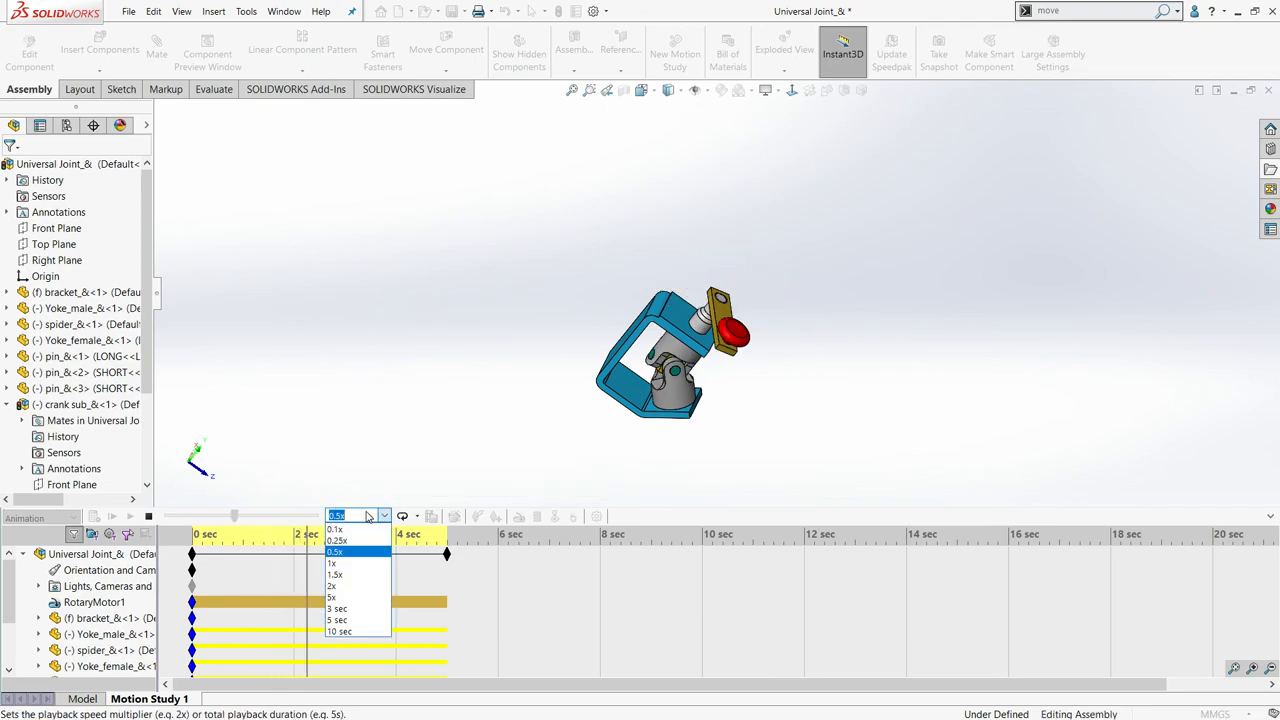
click(333, 564)
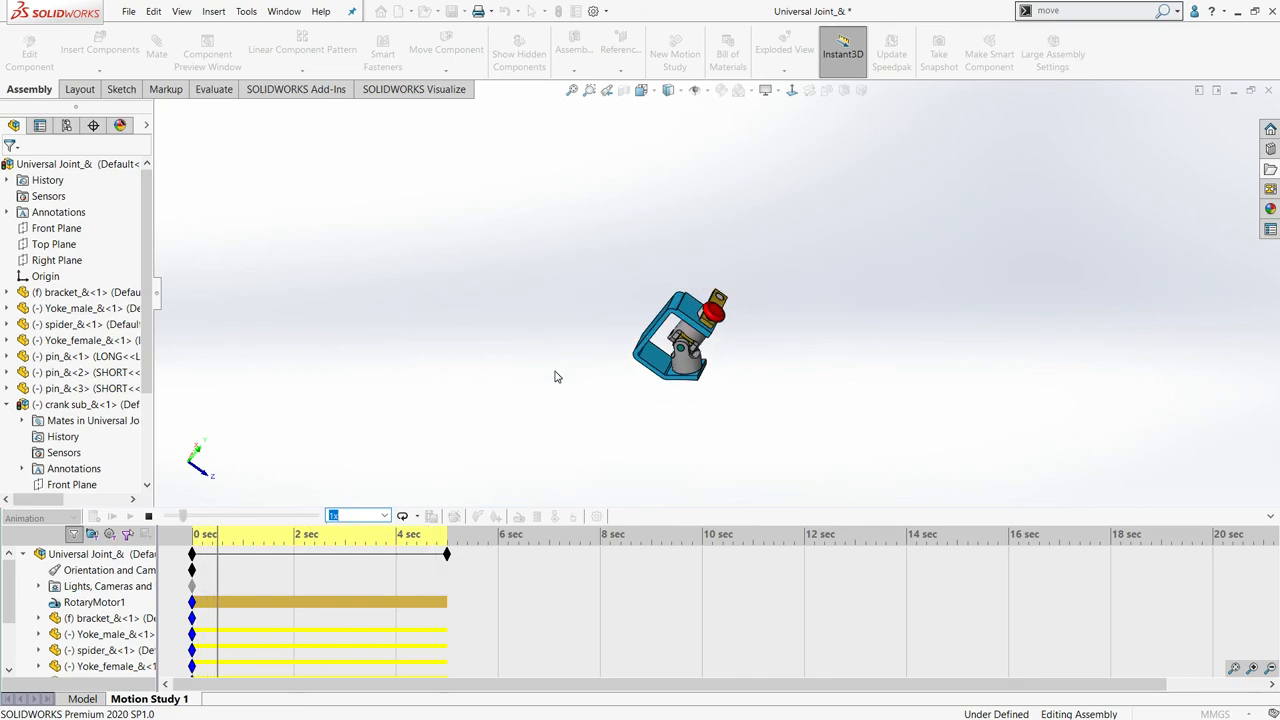
middle_drag(414, 290, 295, 396)
middle_drag(356, 356, 480, 329)
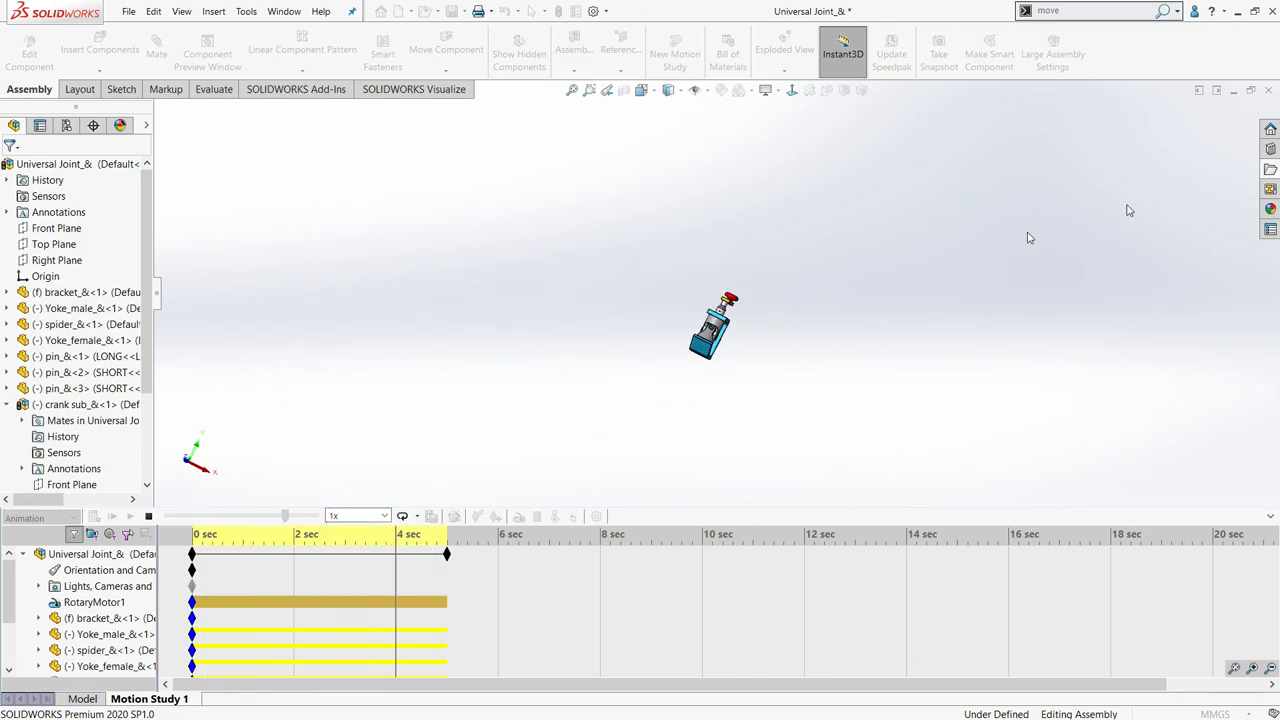